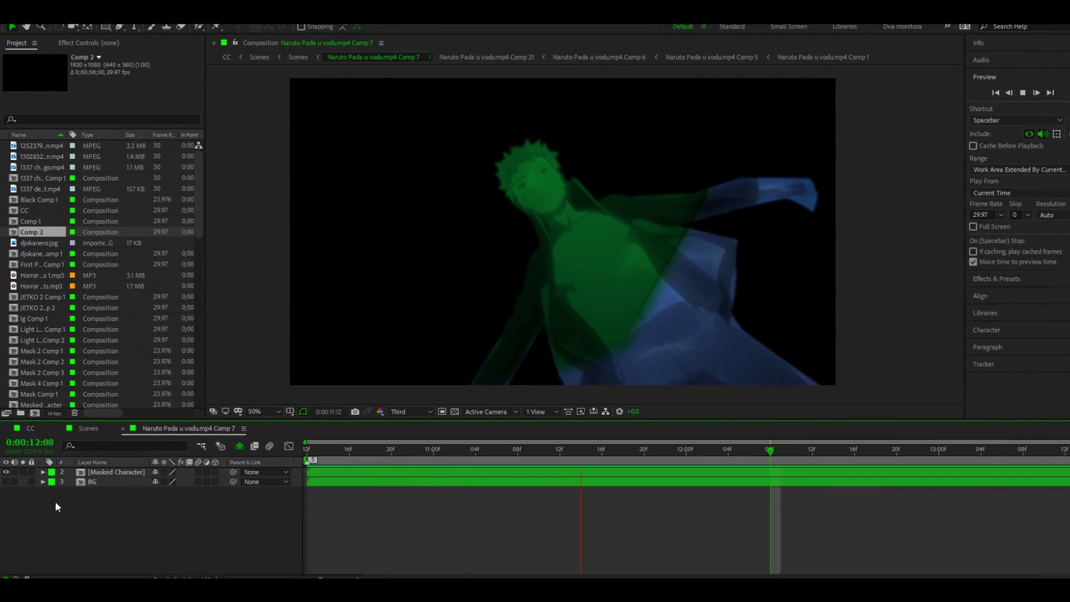
Step: Turn on the BG layer's visibility and return the current time to the composition's start at 0:00:10:12
{"action": "left_click", "coordinate": [7, 481]}
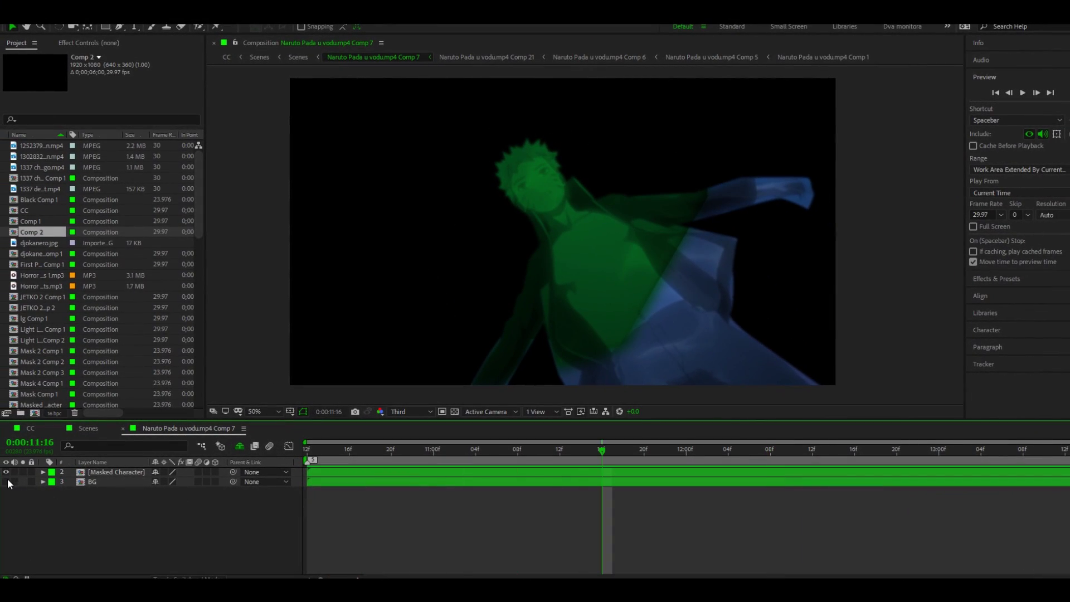
{"action": "left_click_drag", "start_coordinate": [403, 442], "coordinate": [307, 452]}
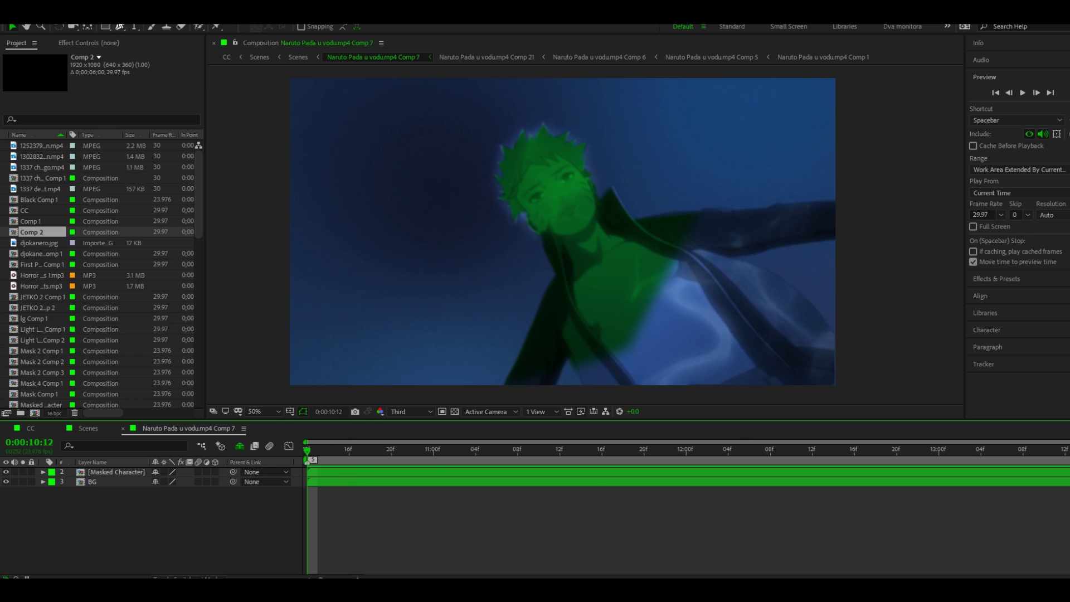
Step: Create a new composition named "Green Fractal Noise" with the HDTV 1080 29.97 preset
{"action": "left_click", "coordinate": [53, 21]}
{"action": "left_click", "coordinate": [89, 26]}
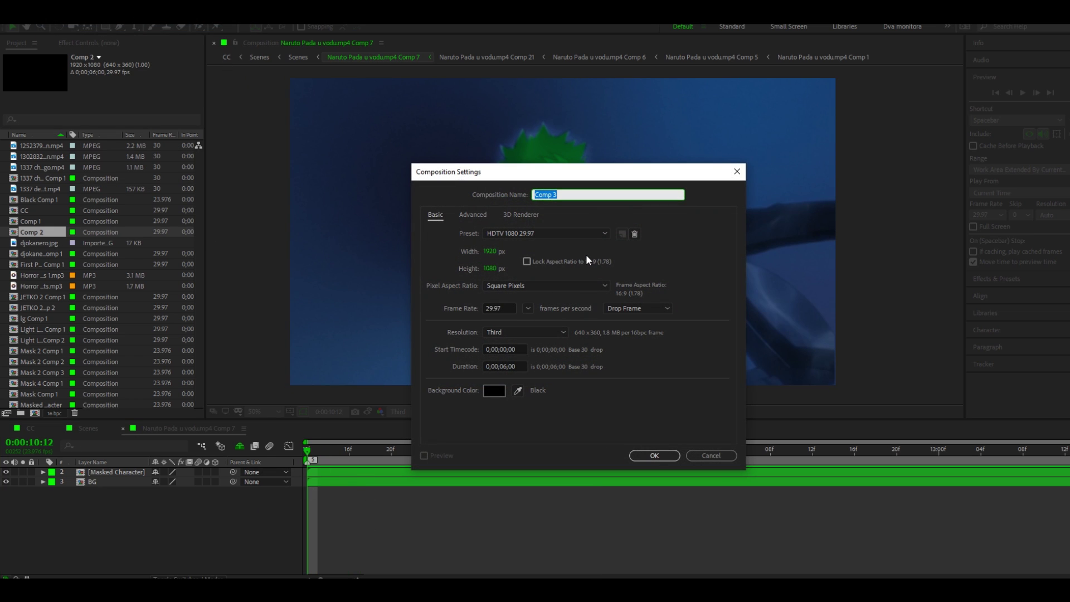
{"action": "type", "text": "Green Fractal Noise"}
{"action": "left_click", "coordinate": [654, 455]}
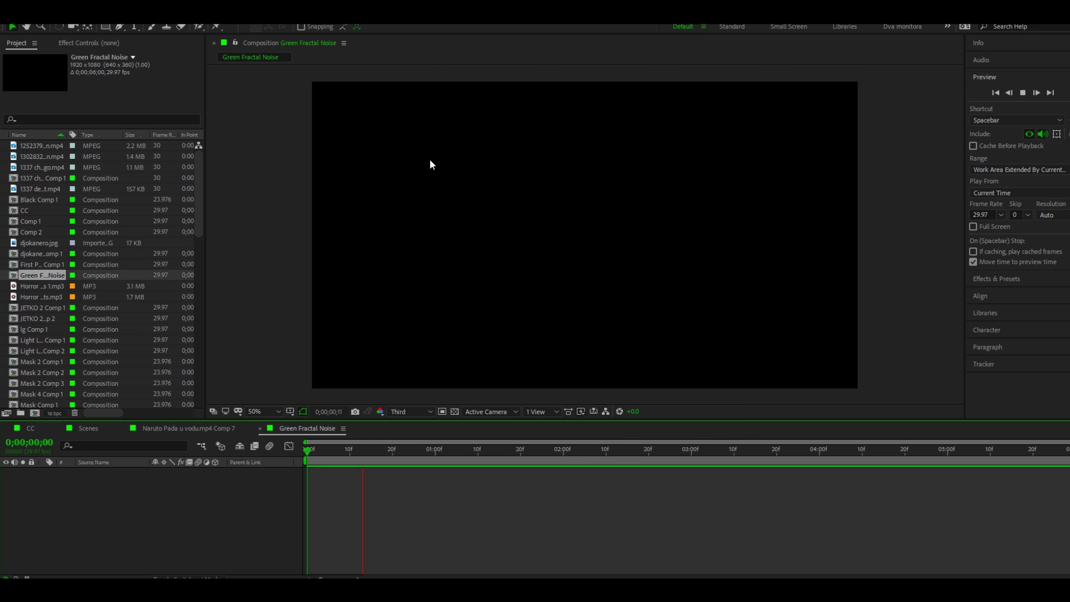
{"action": "key", "text": "space"}
Step: Add a black 1920 x 1080 solid named "Fractal Noise" to the composition
{"action": "right_click", "coordinate": [234, 499]}
{"action": "mouse_move", "coordinate": [312, 368]}
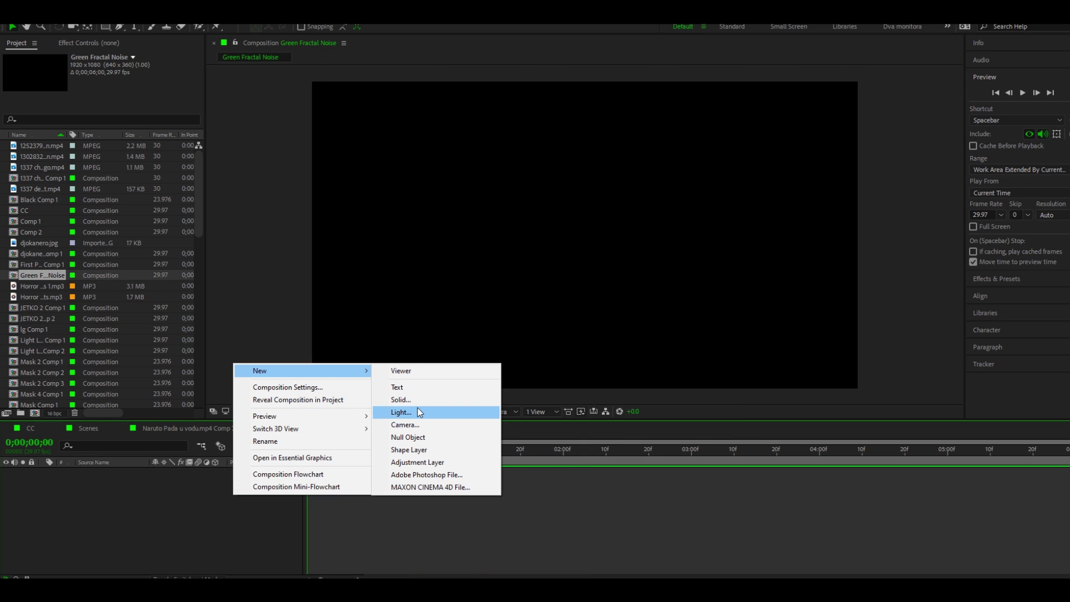
{"action": "left_click", "coordinate": [453, 398]}
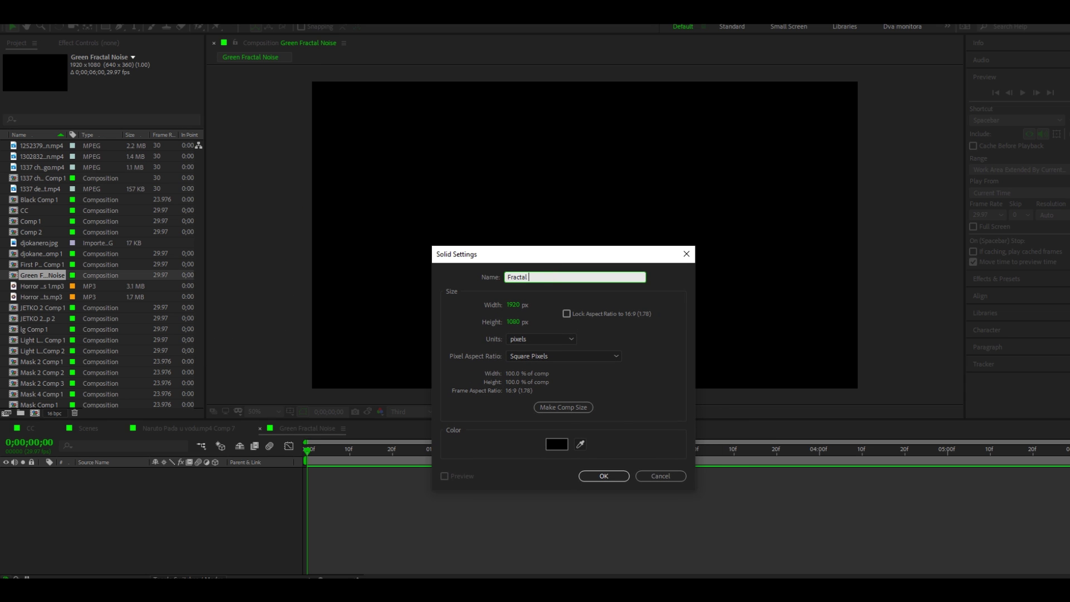
{"action": "left_click", "coordinate": [602, 476]}
Step: Apply the Fractal Noise effect to the solid
{"action": "key", "text": "ctrl+space"}
{"action": "type", "text": "Fractal"}
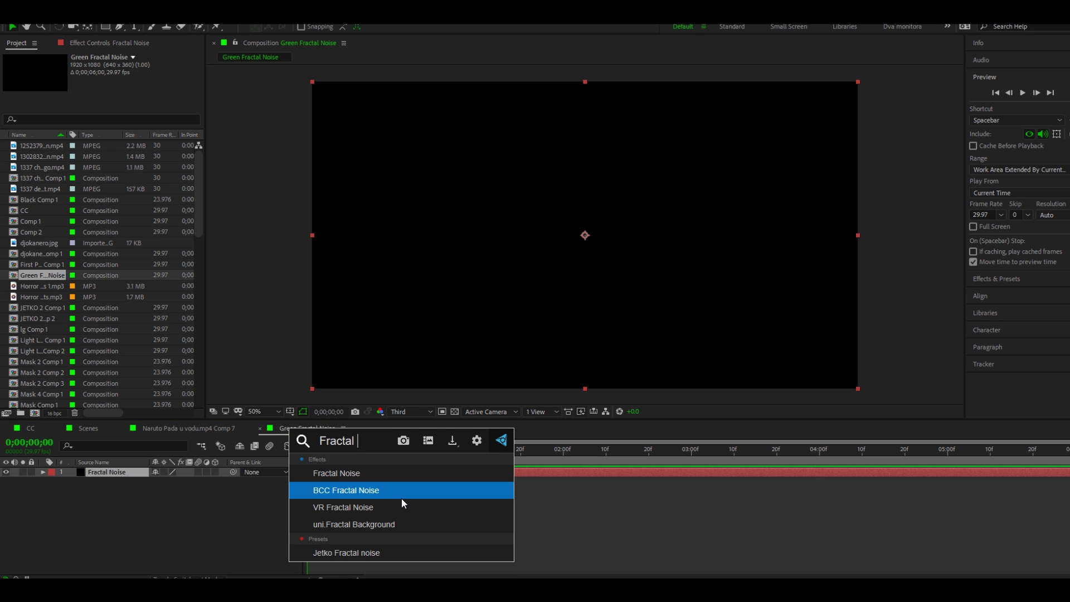
{"action": "key", "text": "Return"}
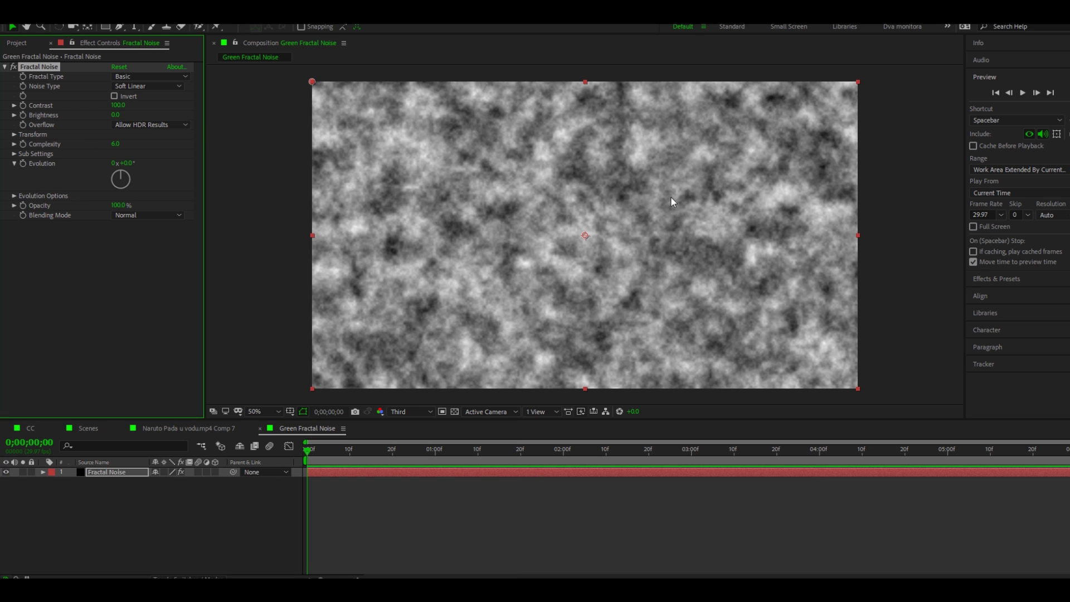
Step: Set the Fractal Noise effect's fractal type to Dynamic Twist and its noise type to Linear
{"action": "left_click", "coordinate": [134, 77]}
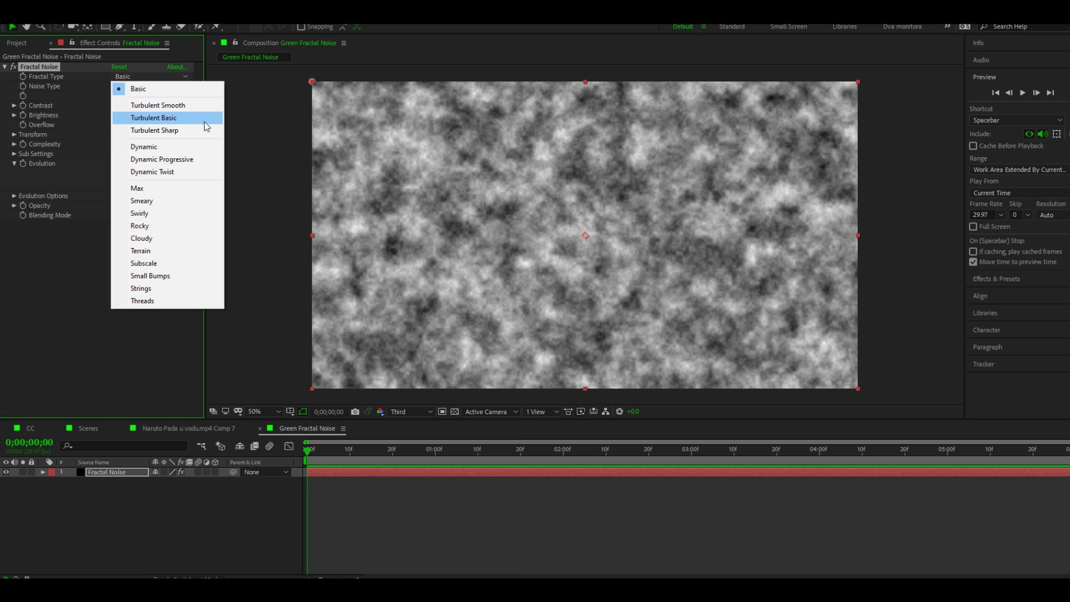
{"action": "left_click", "coordinate": [167, 172]}
{"action": "left_click", "coordinate": [125, 87]}
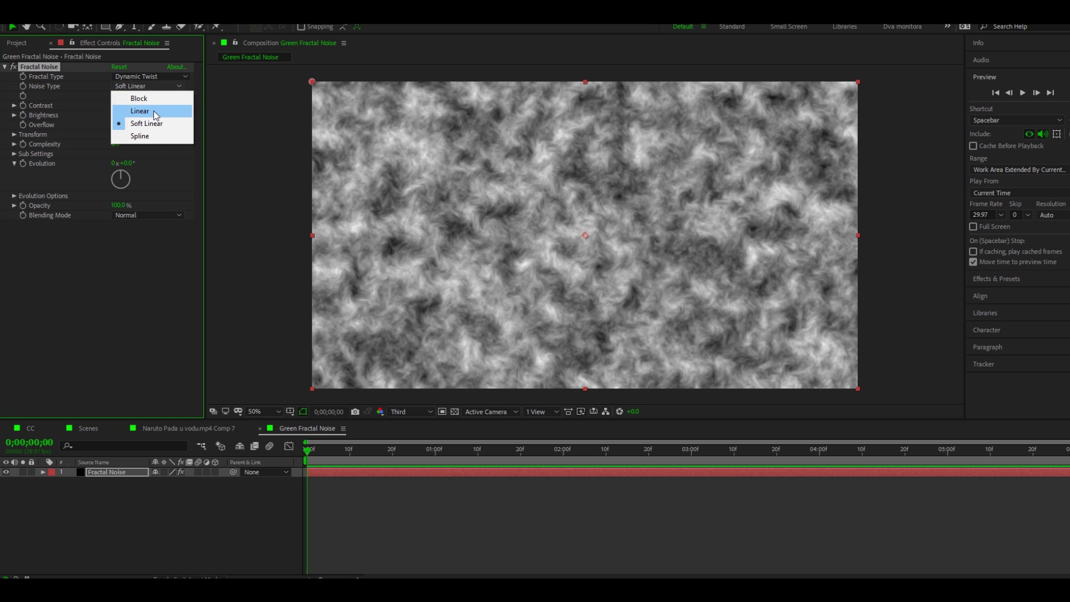
{"action": "left_click", "coordinate": [125, 114]}
Step: Set the Fractal Noise effect's Contrast to 141 and Brightness to 8
{"action": "mouse_move", "coordinate": [123, 104]}
{"action": "left_mouse_down"}
{"action": "mouse_move", "coordinate": [135, 102]}
{"action": "mouse_move", "coordinate": [124, 111]}
{"action": "left_mouse_up"}
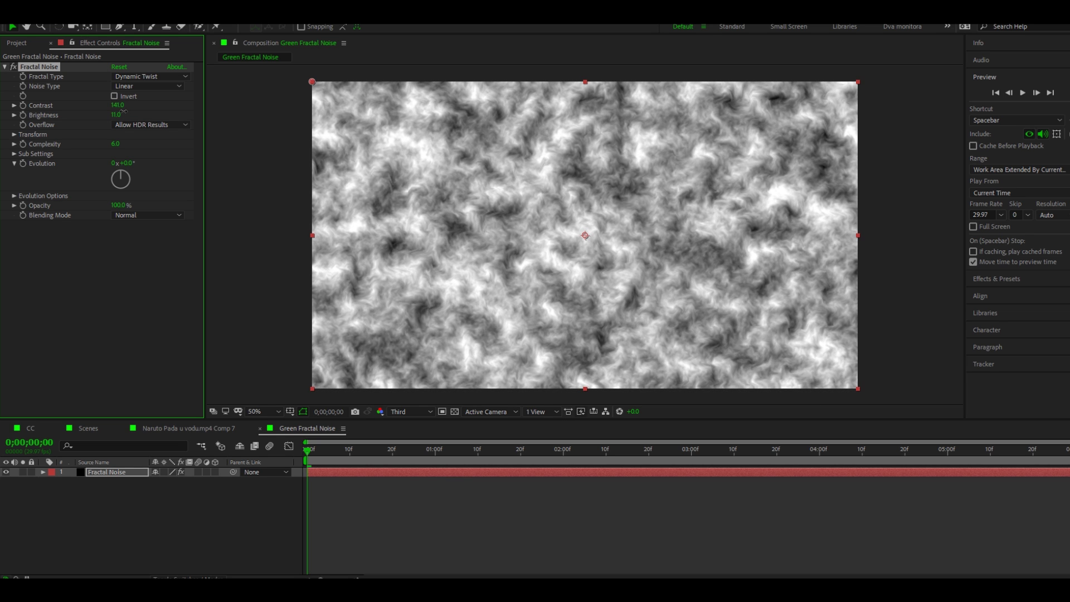
{"action": "left_click", "coordinate": [120, 104]}
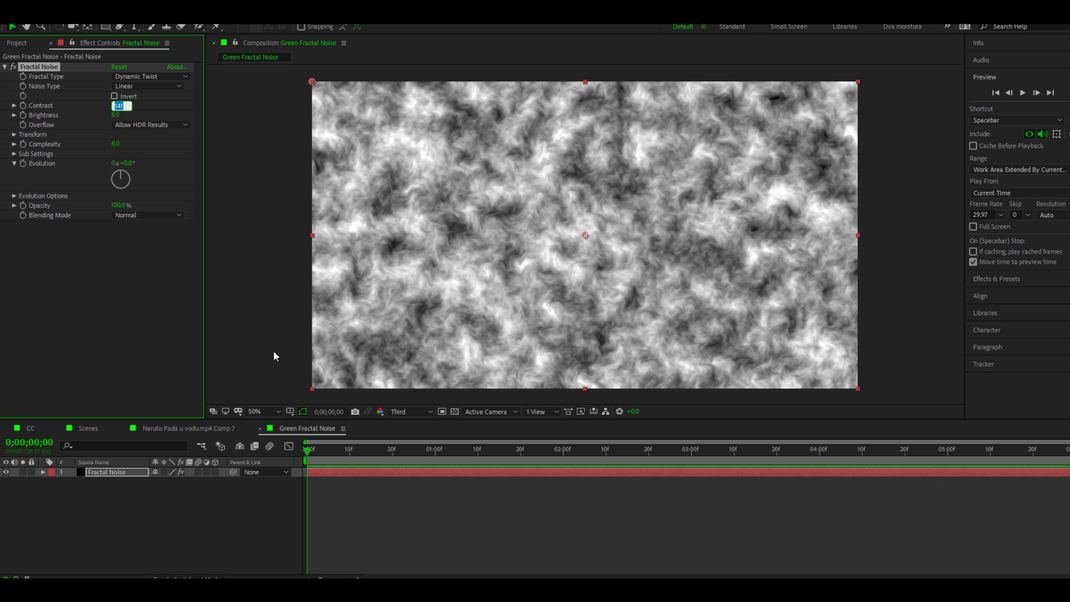
{"action": "left_click", "coordinate": [360, 495]}
{"action": "key", "text": "space"}
Step: Animate the Fractal Noise Evolution from 0 at the first frame to 2x+129° at 0;00;05;29 and preview the motion
{"action": "left_click", "coordinate": [23, 163]}
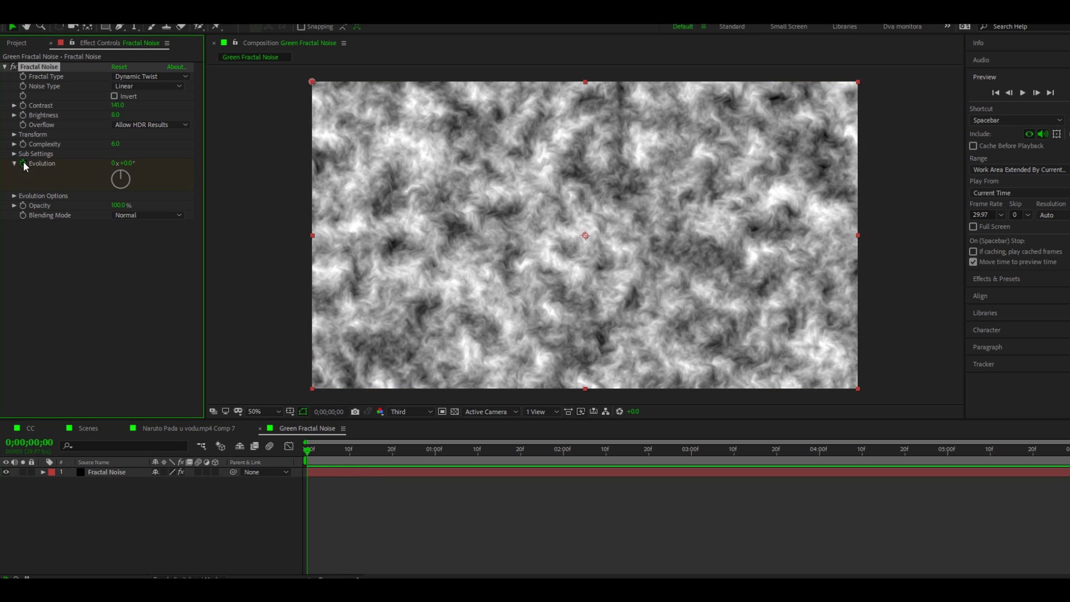
{"action": "left_click", "coordinate": [346, 506]}
{"action": "left_click", "coordinate": [858, 449]}
{"action": "left_click_drag", "start_coordinate": [927, 473], "coordinate": [1068, 478]}
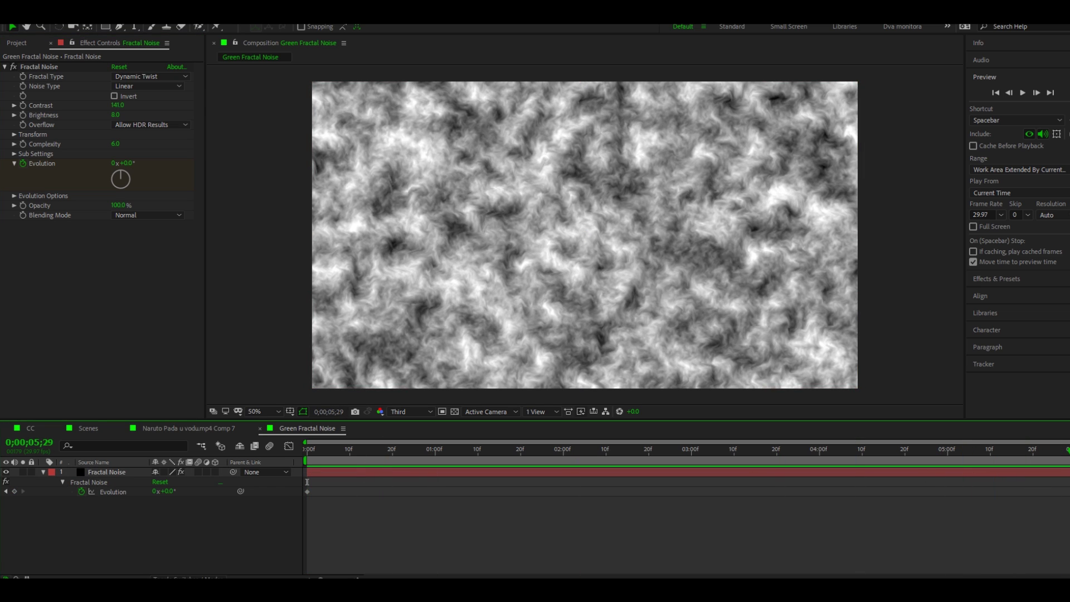
{"action": "left_click_drag", "start_coordinate": [165, 491], "coordinate": [669, 488]}
{"action": "left_click", "coordinate": [454, 540]}
{"action": "left_click_drag", "start_coordinate": [335, 455], "coordinate": [306, 462]}
{"action": "key", "text": "space"}
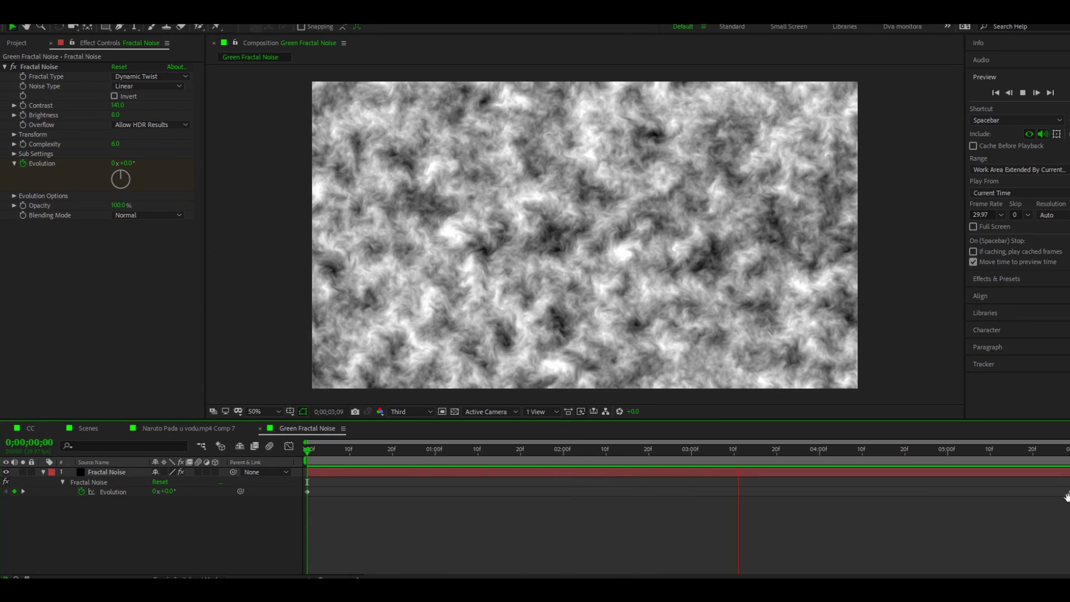
Step: Set the final Fractal Noise Evolution keyframe at 0;00;05;29 to 2x+240° and preview the animation
{"action": "left_click", "coordinate": [1066, 451]}
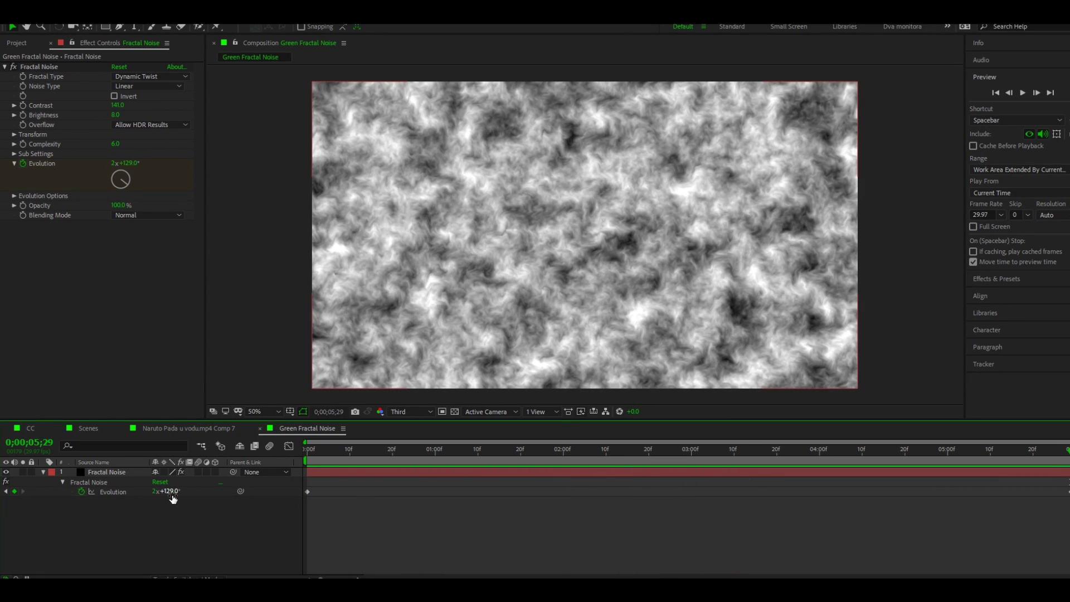
{"action": "type", "text": "240"}
{"action": "key", "text": "Return"}
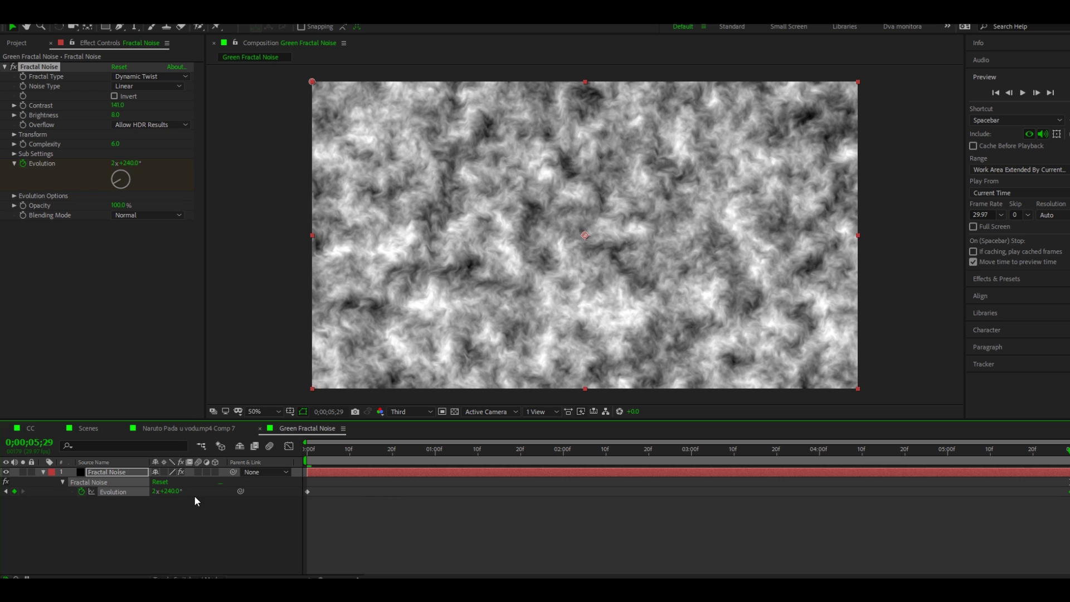
{"action": "key", "text": "space"}
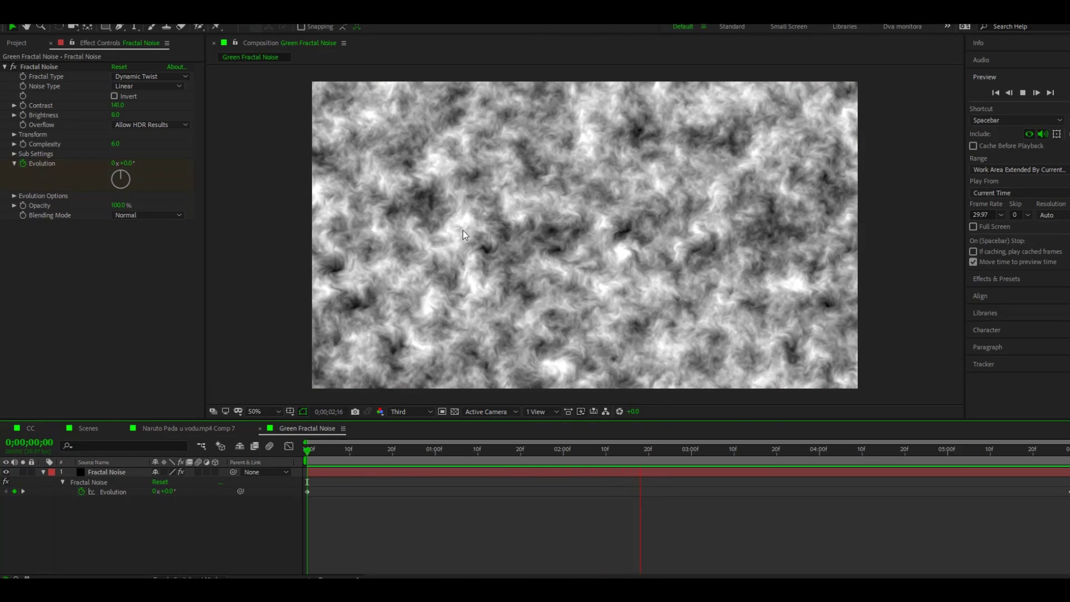
Step: Collapse the Fractal Noise layer's keyframes and apply the CC Vector Blur effect to it
{"action": "left_click", "coordinate": [321, 470]}
{"action": "key", "text": "u"}
{"action": "key", "text": "space"}
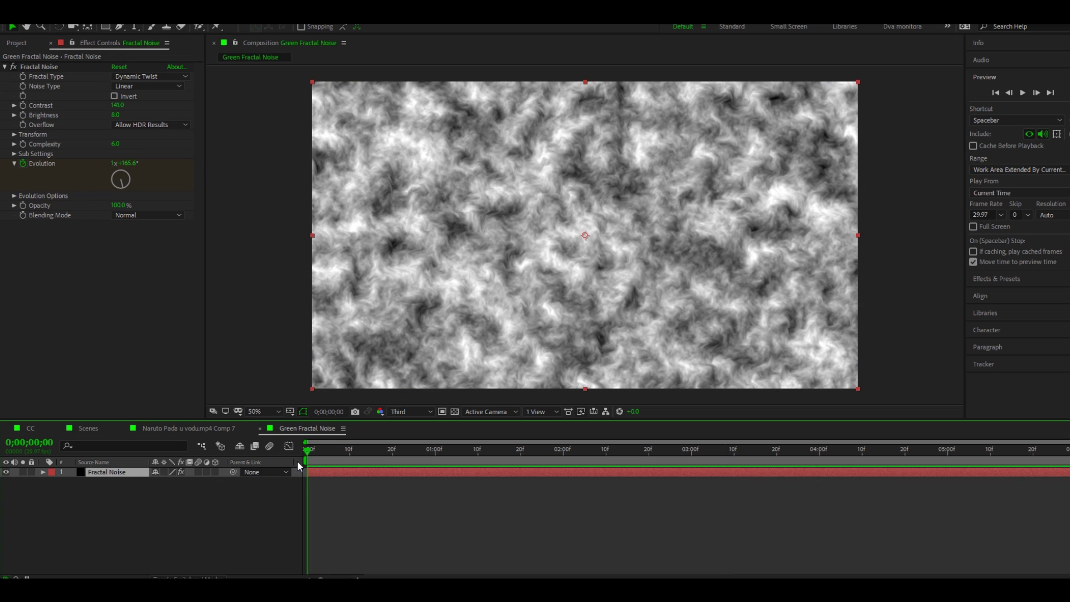
{"action": "key", "text": "ctrl+space"}
{"action": "type", "text": "cc vec"}
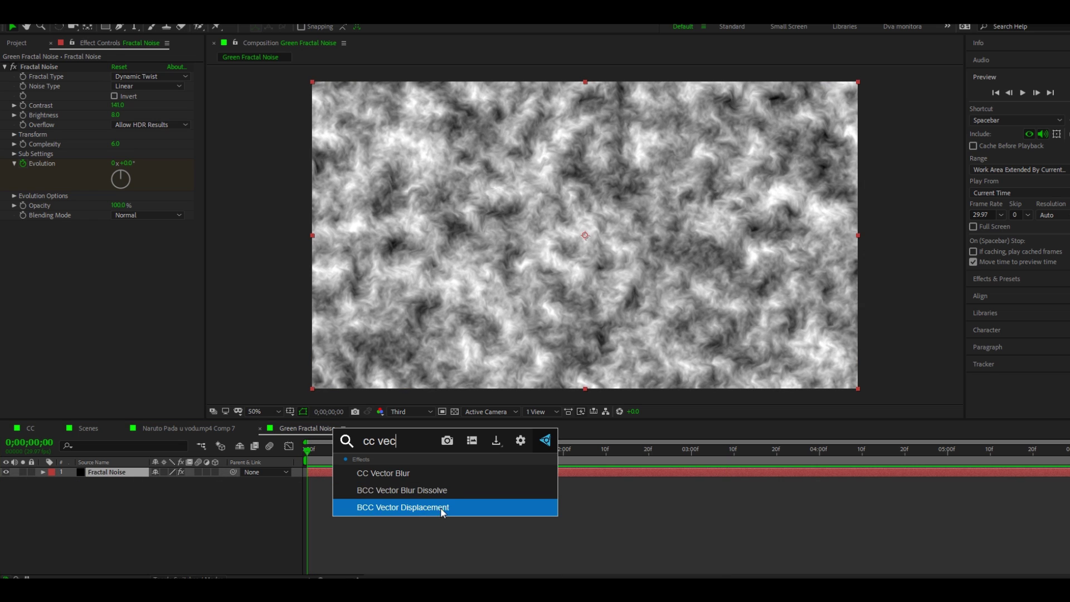
{"action": "left_click", "coordinate": [406, 477]}
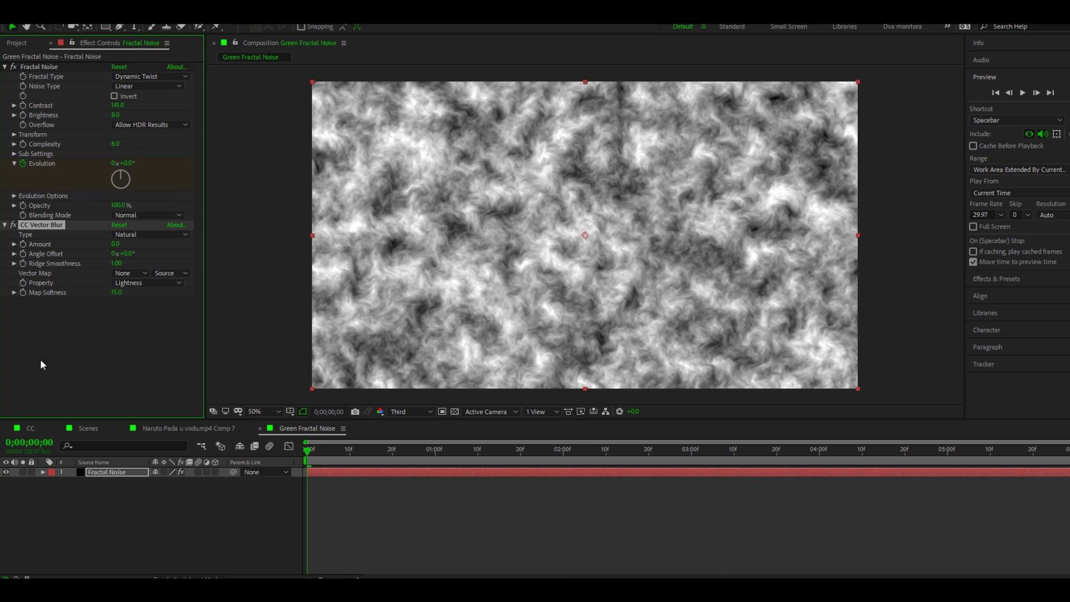
Step: Set the CC Vector Blur Amount to 35 and preview the result
{"action": "left_click_drag", "start_coordinate": [115, 243], "coordinate": [124, 237]}
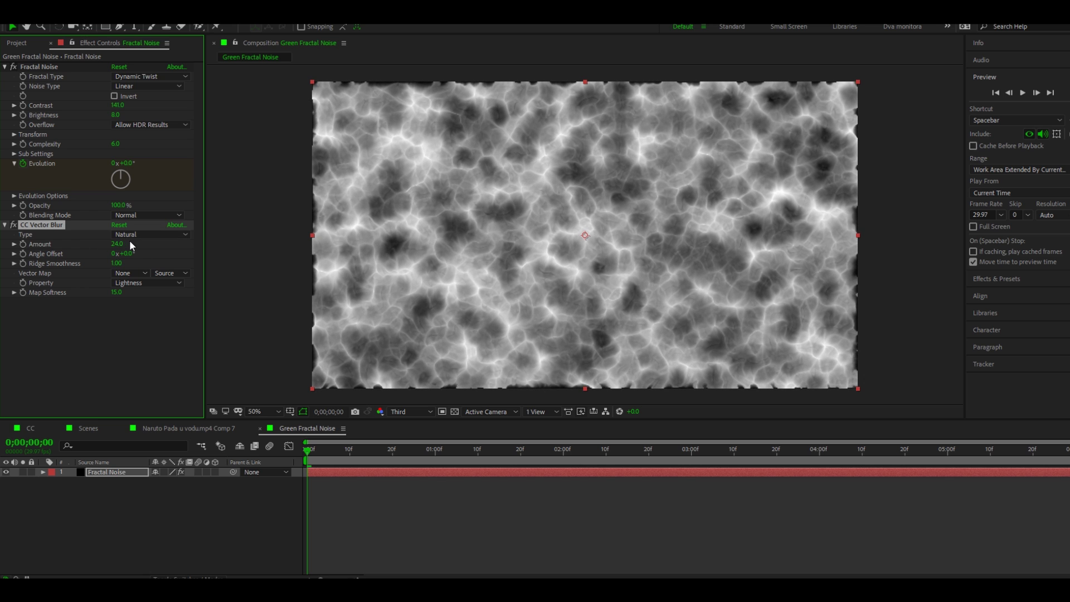
{"action": "left_click", "coordinate": [118, 243]}
{"action": "type", "text": "30"}
{"action": "key", "text": "Return"}
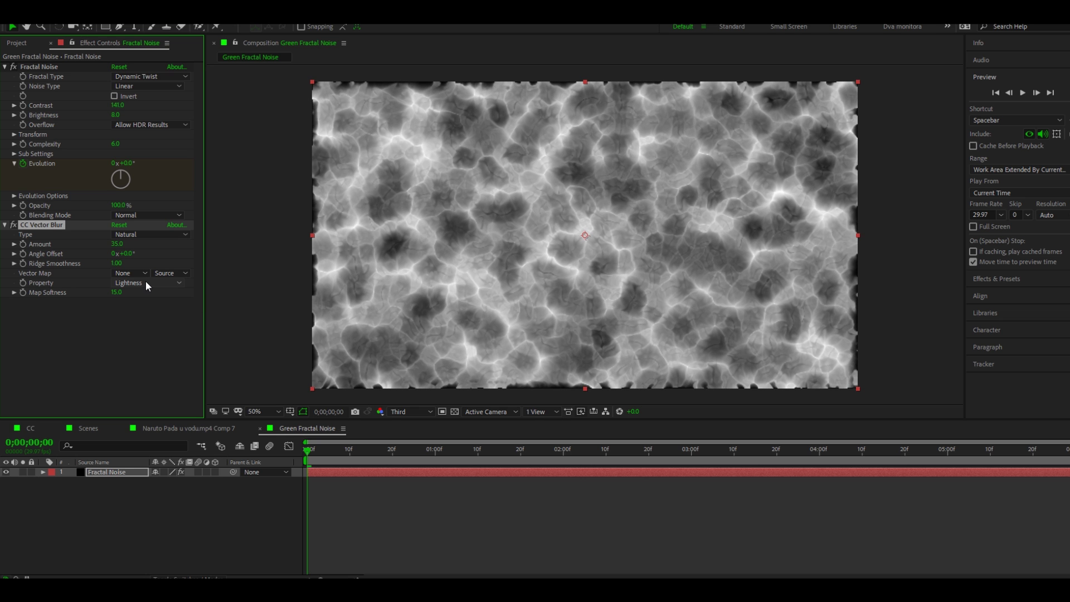
{"action": "key", "text": "space"}
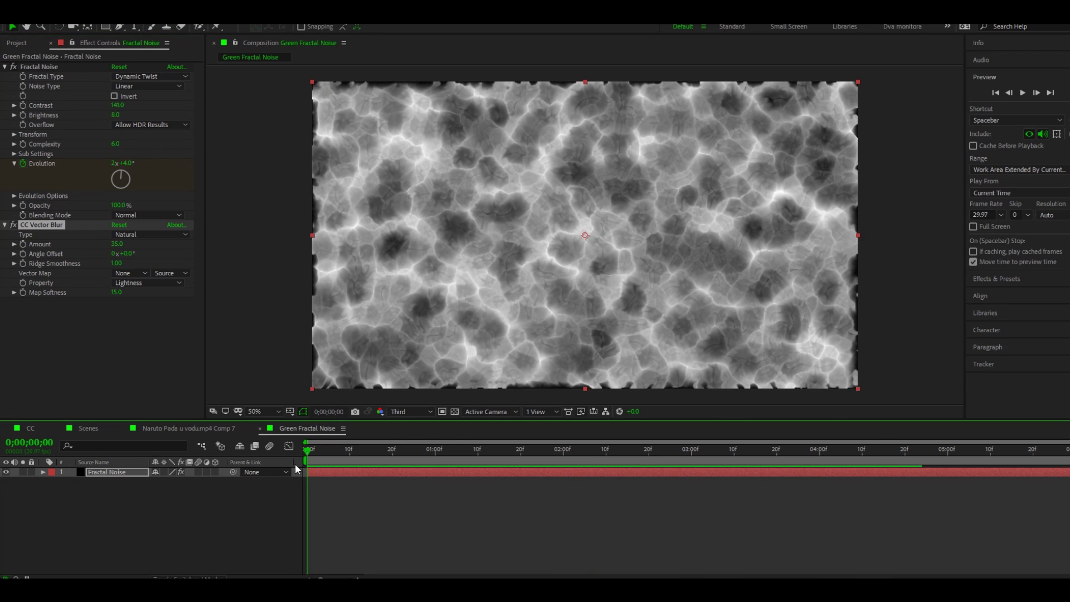
{"action": "key", "text": "space"}
Step: Collapse the two existing effects and apply Turbulent Displace to the Fractal Noise layer
{"action": "left_click", "coordinate": [4, 225]}
{"action": "left_click", "coordinate": [5, 67]}
{"action": "key", "text": "ctrl+space"}
{"action": "type", "text": "T"}
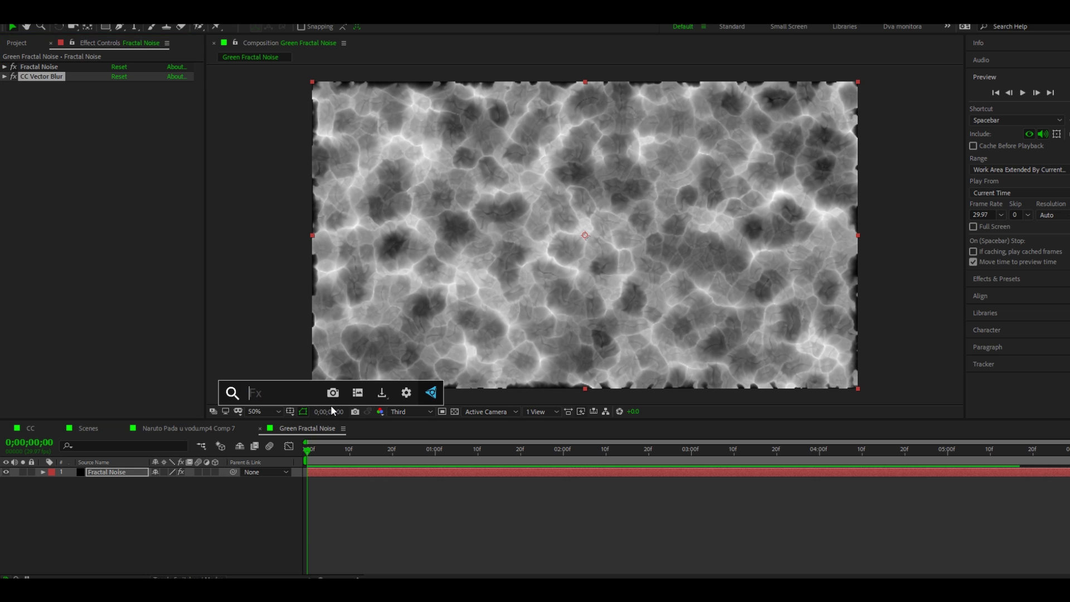
{"action": "type", "text": "urb"}
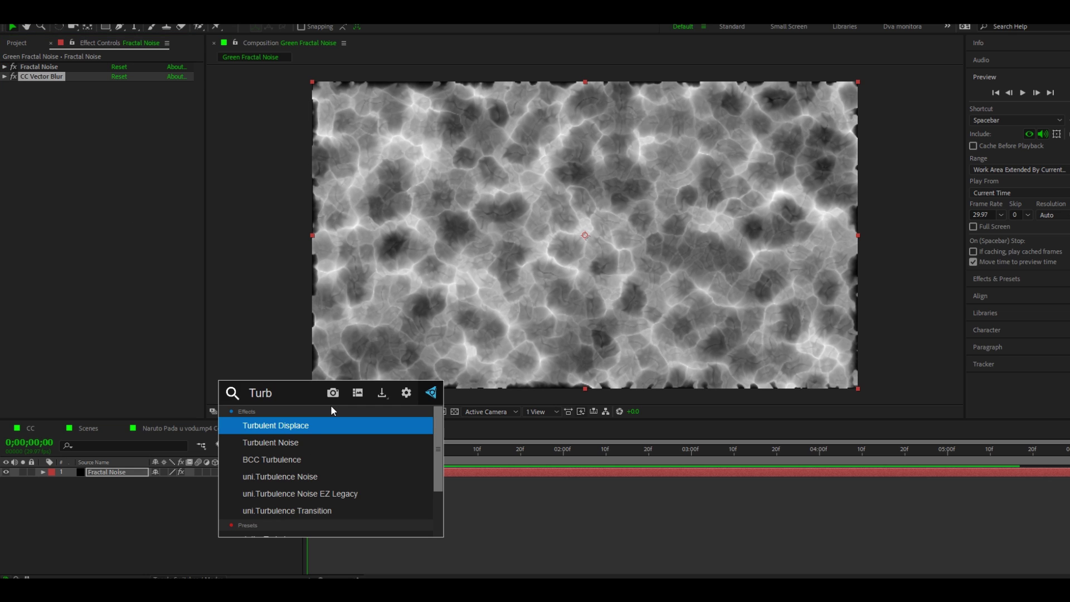
{"action": "key", "text": "Down"}
{"action": "key", "text": "Down"}
{"action": "key", "text": "ctrl+a"}
{"action": "key", "text": "Up"}
{"action": "key", "text": "Up"}
{"action": "key", "text": "Return"}
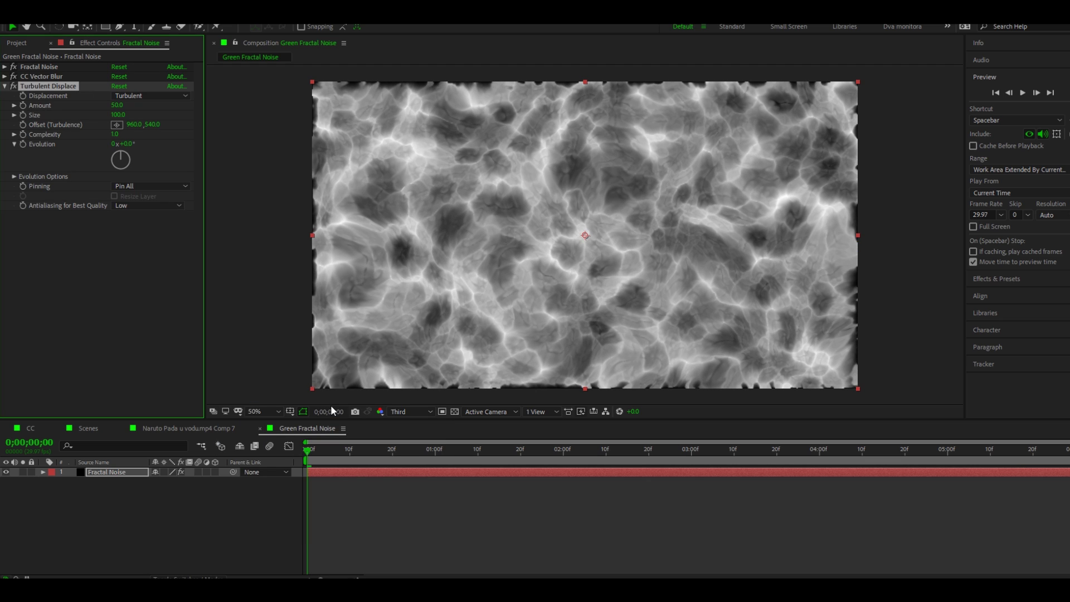
Step: Set the Turbulent Displace Amount to 55 and Size to 30
{"action": "left_click", "coordinate": [117, 106]}
{"action": "type", "text": "55"}
{"action": "key", "text": "Return"}
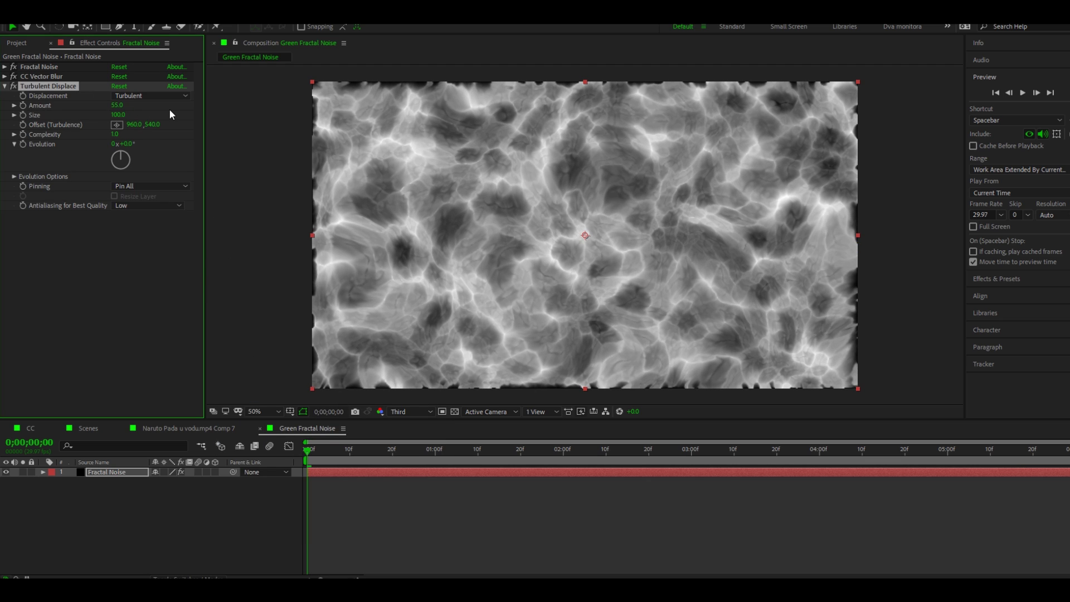
{"action": "left_click", "coordinate": [119, 115]}
{"action": "type", "text": "30"}
{"action": "key", "text": "Return"}
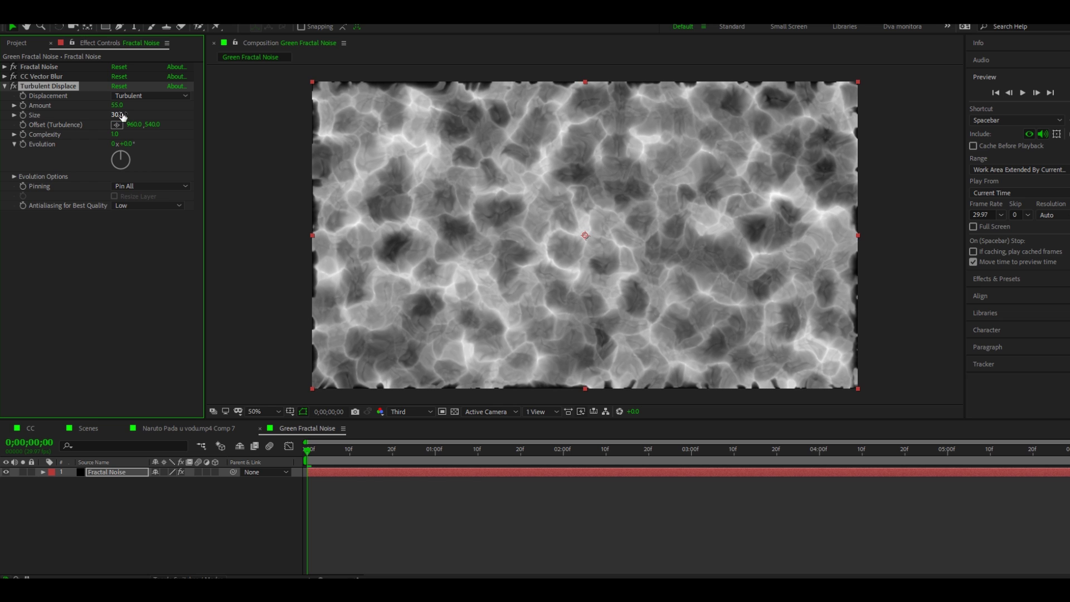
Step: Animate the Turbulent Displace Evolution from 0 at the first frame to 1x+136° at 0;00;05;29 and preview the motion
{"action": "left_click", "coordinate": [336, 487]}
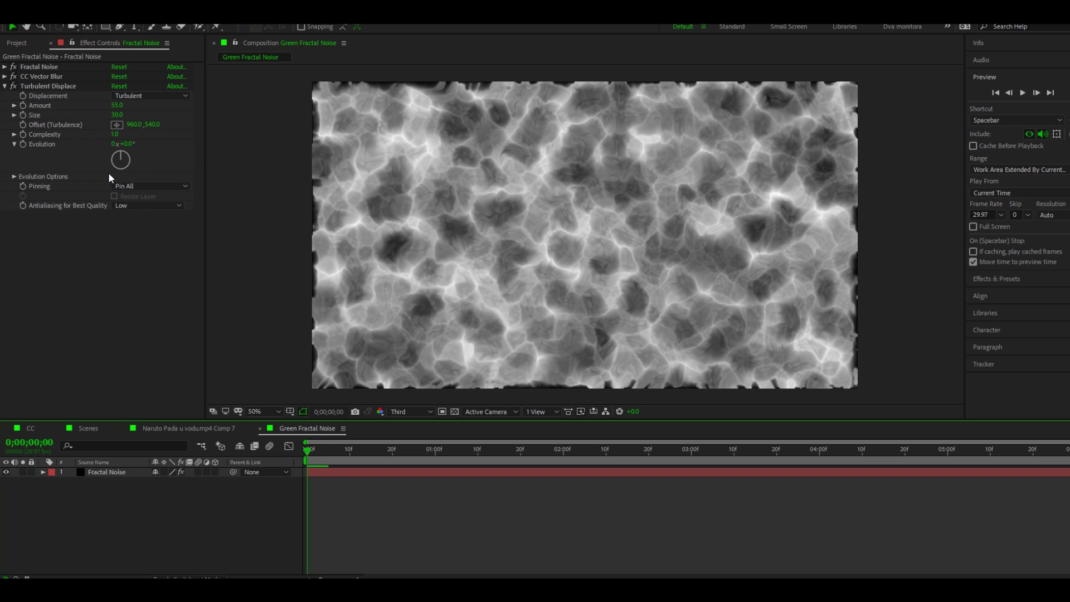
{"action": "left_click", "coordinate": [22, 144]}
{"action": "key", "text": "u"}
{"action": "left_click_drag", "start_coordinate": [326, 458], "coordinate": [1068, 530]}
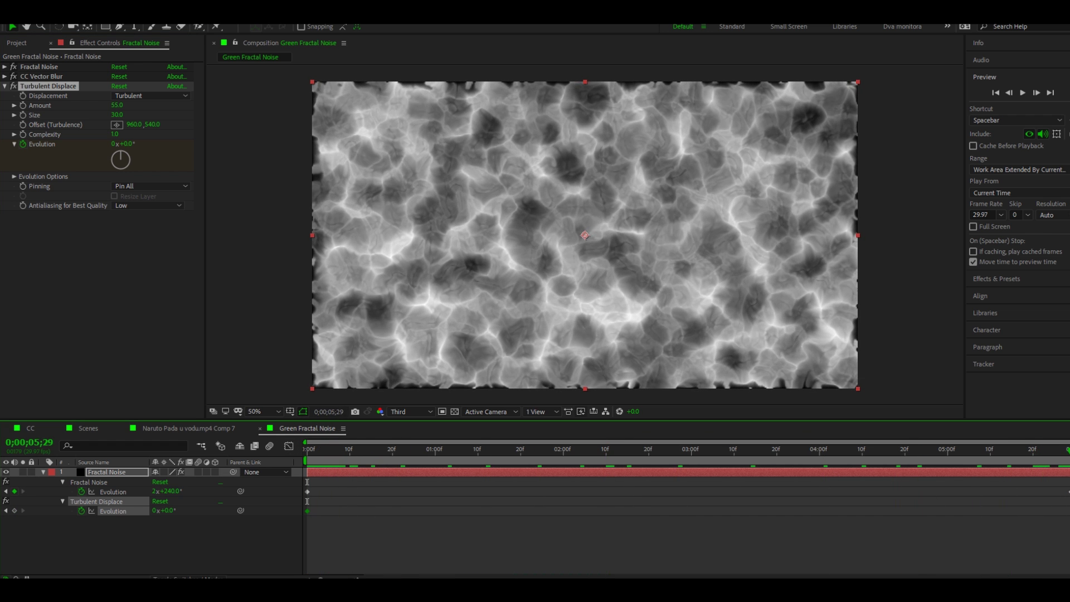
{"action": "left_click_drag", "start_coordinate": [169, 512], "coordinate": [436, 506]}
{"action": "left_click", "coordinate": [383, 553]}
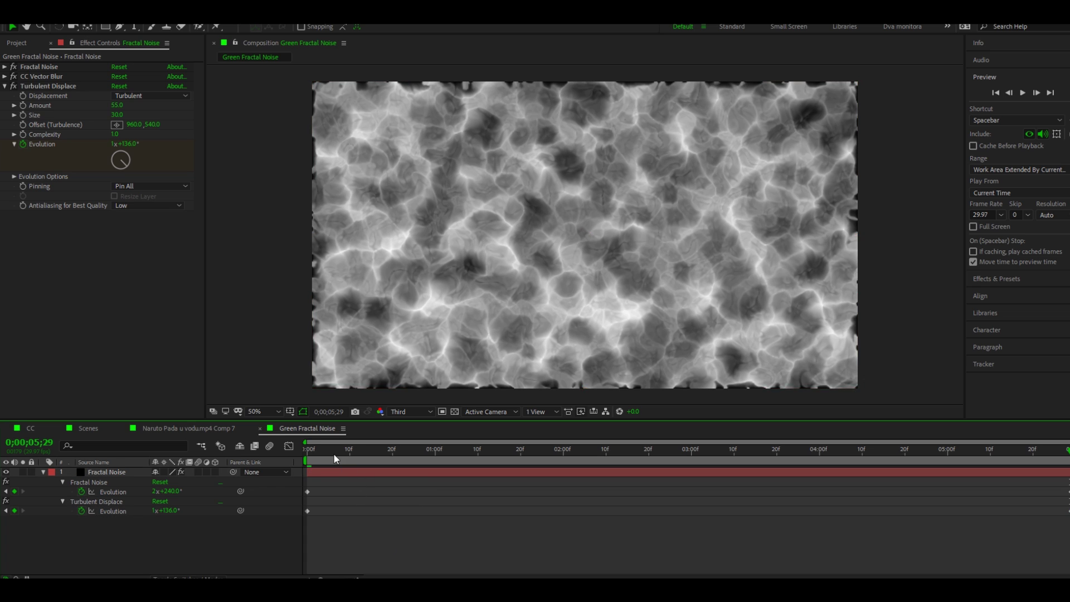
{"action": "left_click", "coordinate": [307, 450]}
{"action": "key", "text": "space"}
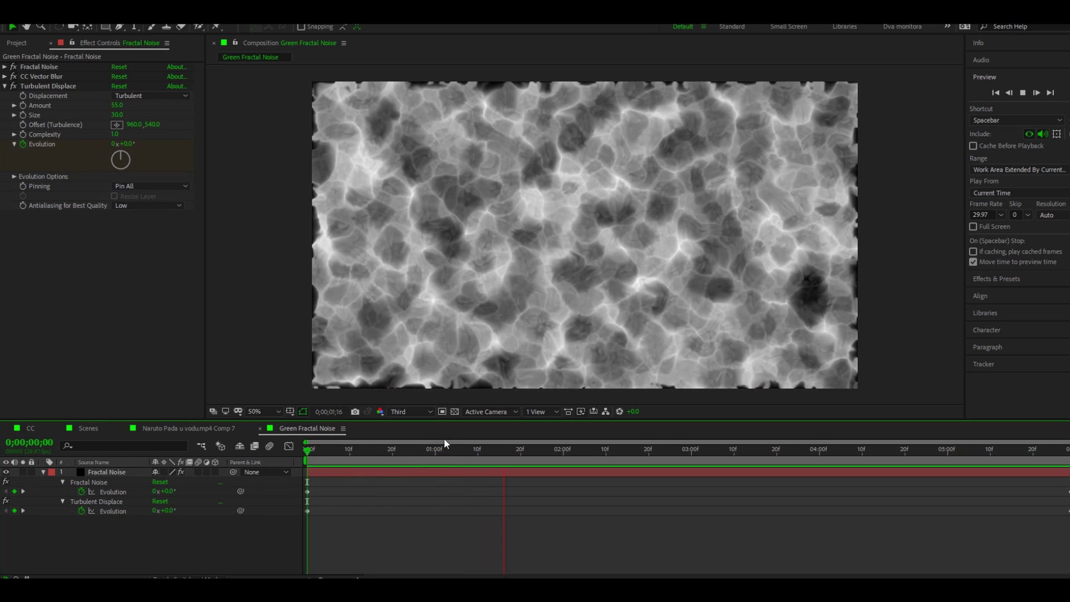
{"action": "key", "text": "space"}
Step: Set the final Turbulent Displace Evolution keyframe at 0;00;05;29 to 2x+136°
{"action": "left_click", "coordinate": [1066, 452]}
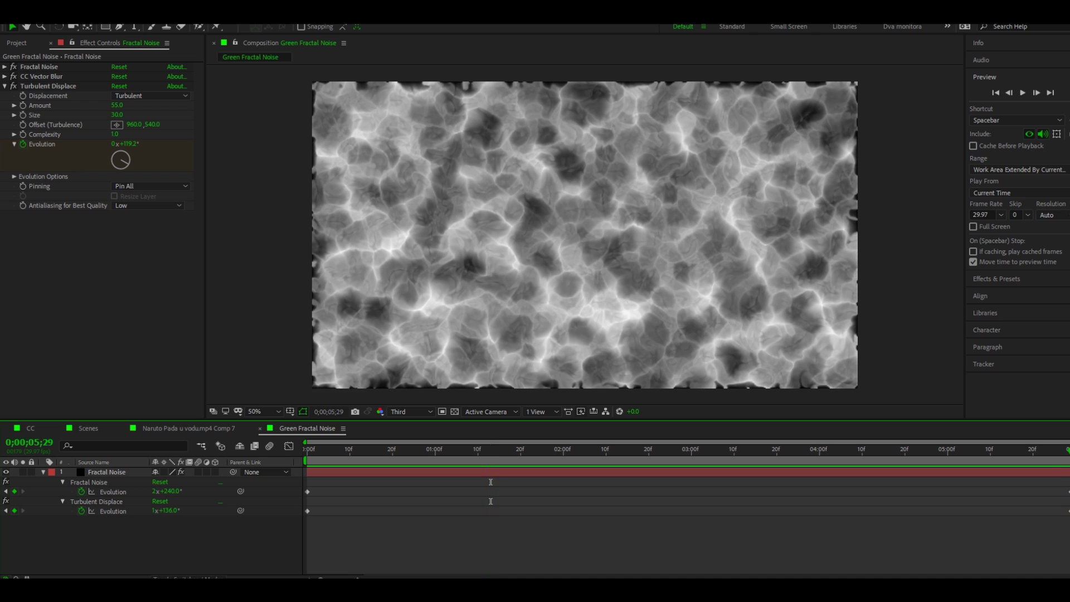
{"action": "left_click", "coordinate": [151, 511]}
{"action": "type", "text": "2"}
{"action": "key", "text": "Return"}
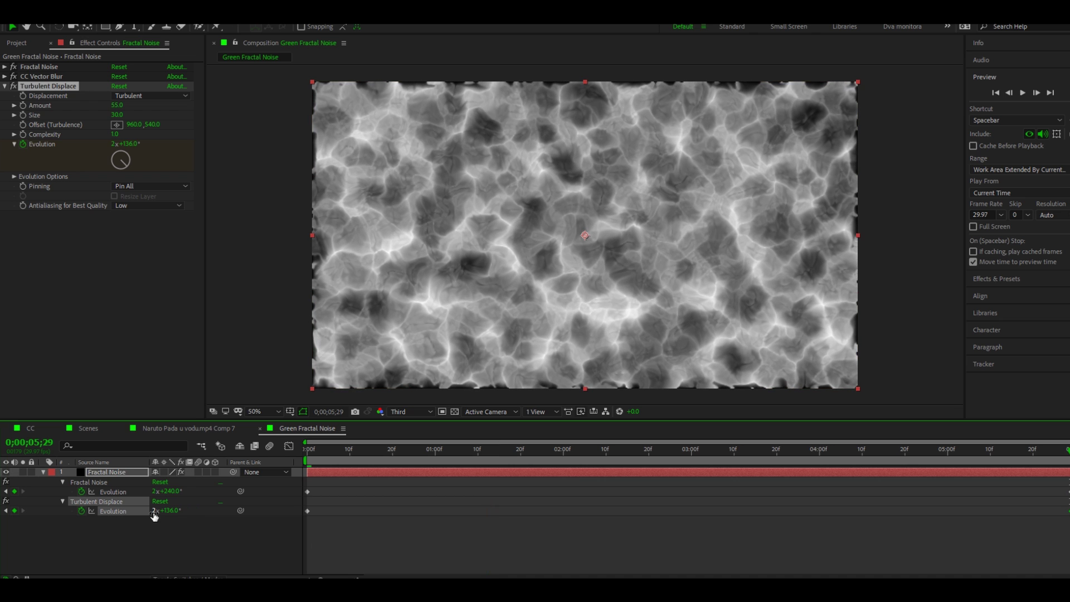
Step: Preview the Fractal Noise layer's updated turbulent motion from the first frame
{"action": "left_click", "coordinate": [378, 548]}
{"action": "key", "text": "space"}
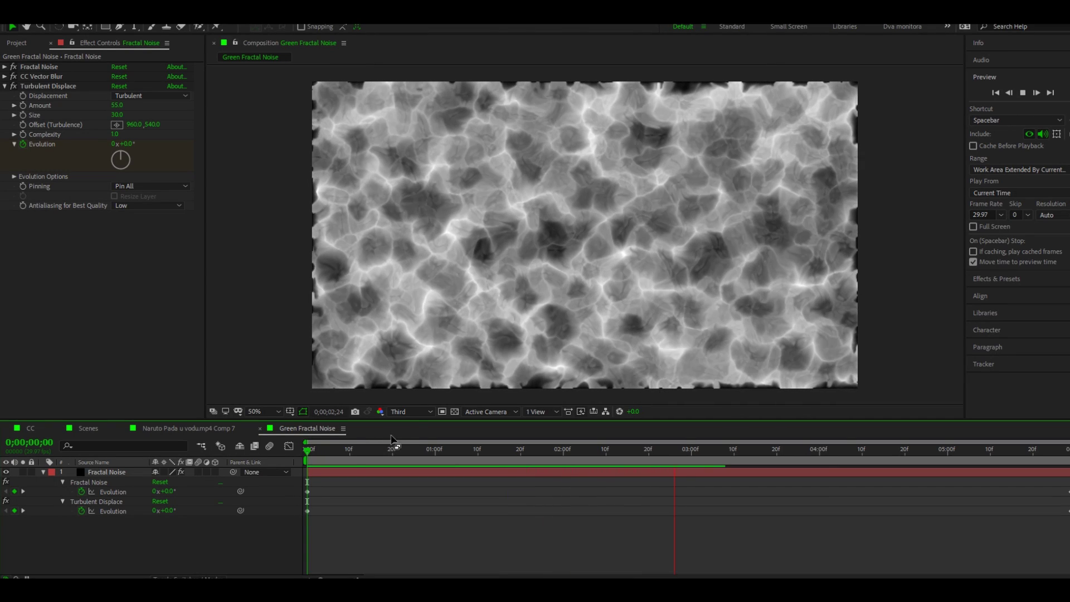
{"action": "key", "text": "space"}
Step: Collapse the Fractal Noise keyframes and Turbulent Displace settings, and apply VC Color Vibrance to the layer
{"action": "left_click", "coordinate": [333, 471]}
{"action": "key", "text": "u"}
{"action": "left_click_drag", "start_coordinate": [335, 452], "coordinate": [268, 465]}
{"action": "left_click", "coordinate": [4, 87]}
{"action": "key", "text": "ctrl+space"}
{"action": "type", "text": "vc"}
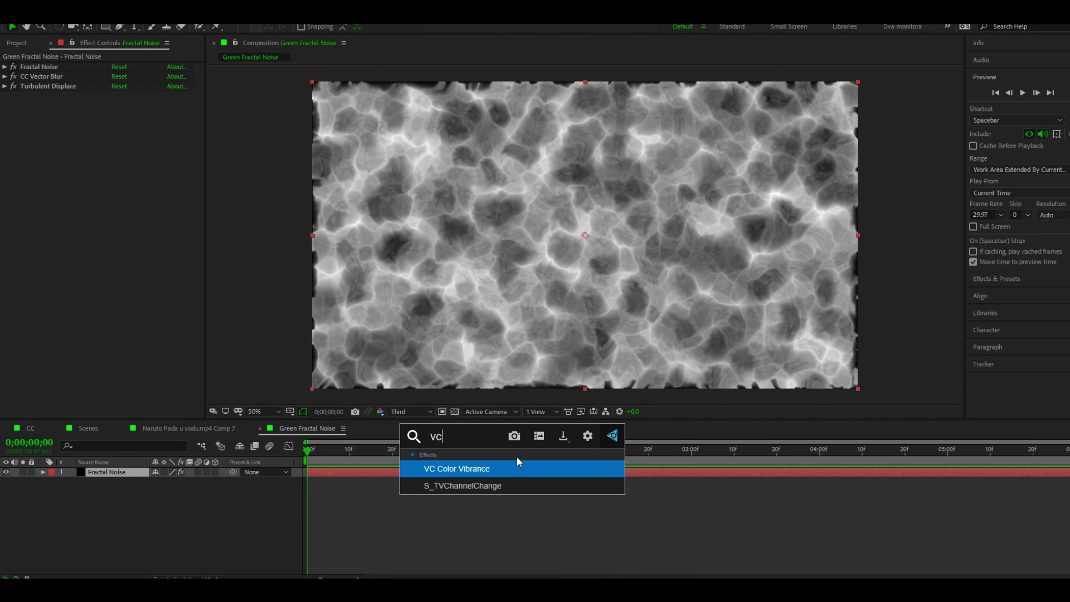
{"action": "left_click", "coordinate": [483, 470]}
{"action": "left_click", "coordinate": [96, 237]}
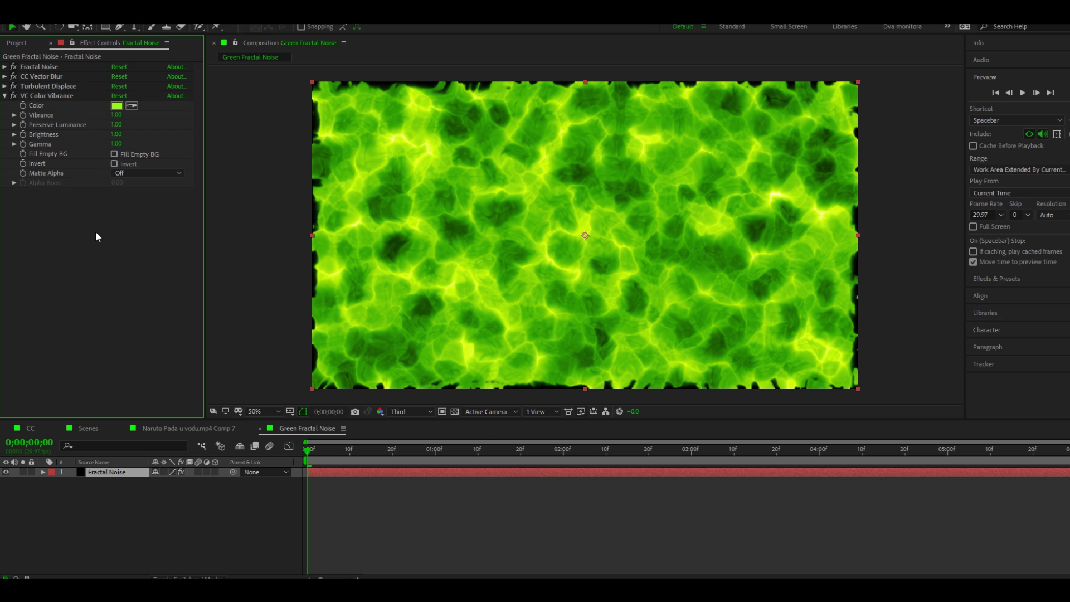
{"action": "left_click", "coordinate": [117, 106]}
{"action": "left_click_drag", "start_coordinate": [168, 116], "coordinate": [179, 131]}
{"action": "left_click", "coordinate": [260, 42]}
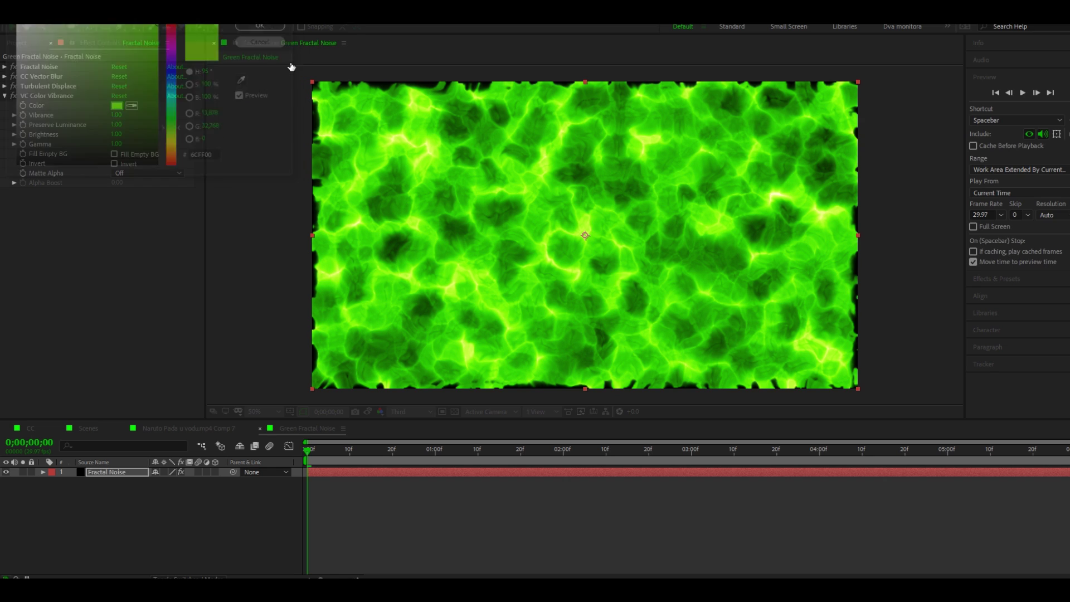
Step: Switch to the Naruto Pada u vodu.mp4 Comp 7 composition and hide the Masked Character and BG layers
{"action": "left_click", "coordinate": [379, 531]}
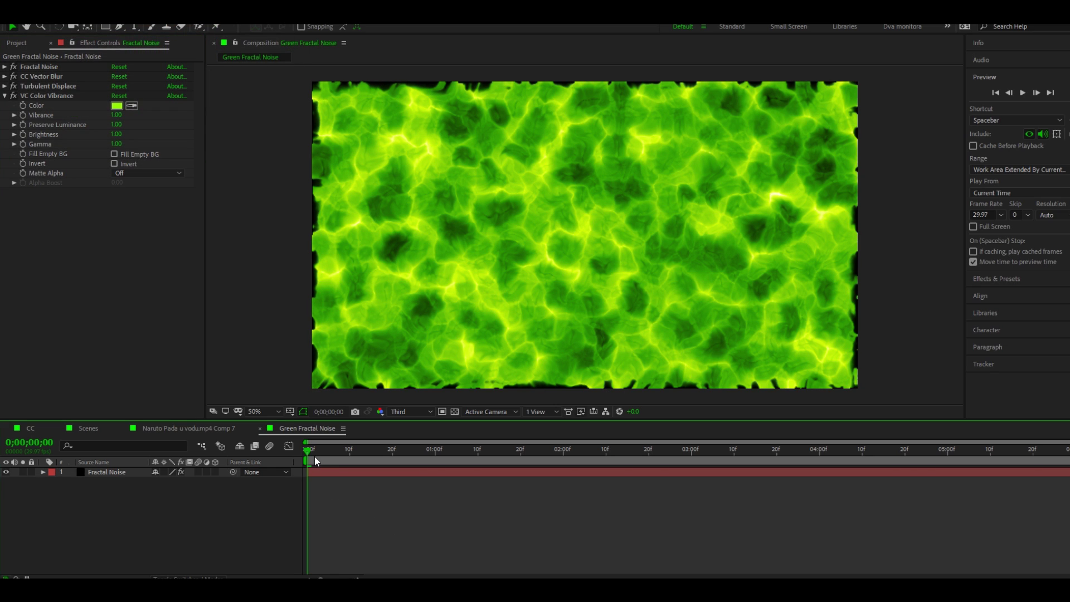
{"action": "left_click", "coordinate": [175, 428]}
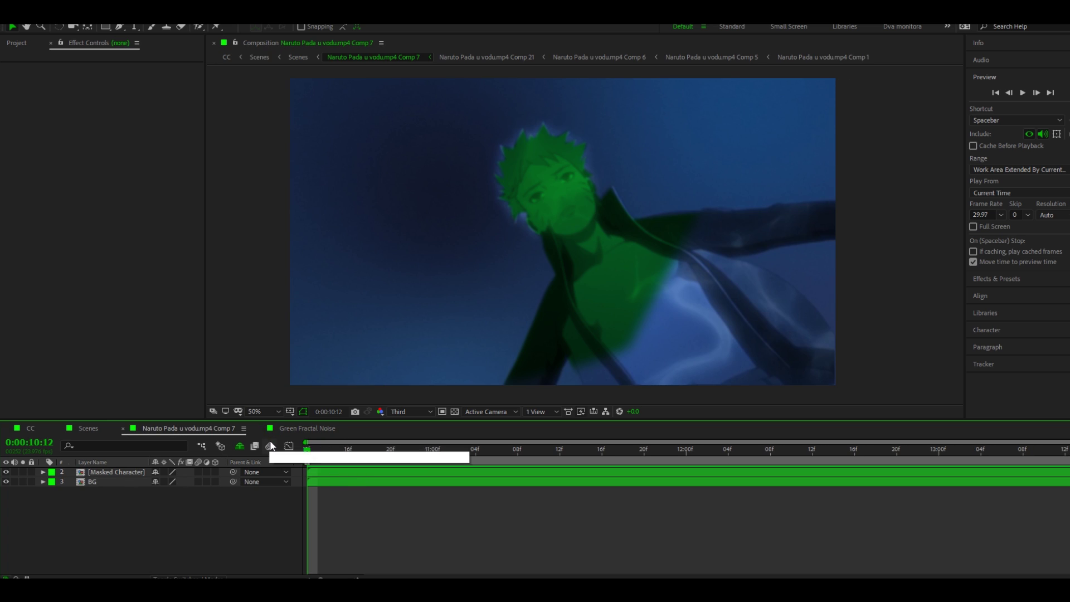
{"action": "left_click_drag", "start_coordinate": [7, 472], "coordinate": [48, 491]}
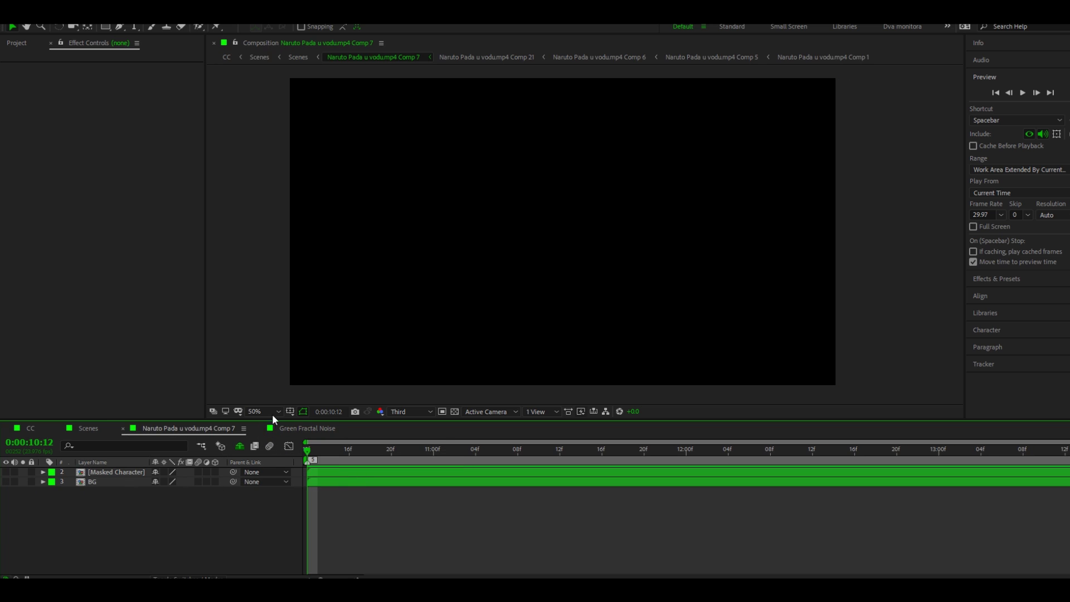
Step: Draw adjoining rectangles with no fill and a white stroke as a stepped portal outline, and pre-compose the shape layer
{"action": "left_click", "coordinate": [105, 25]}
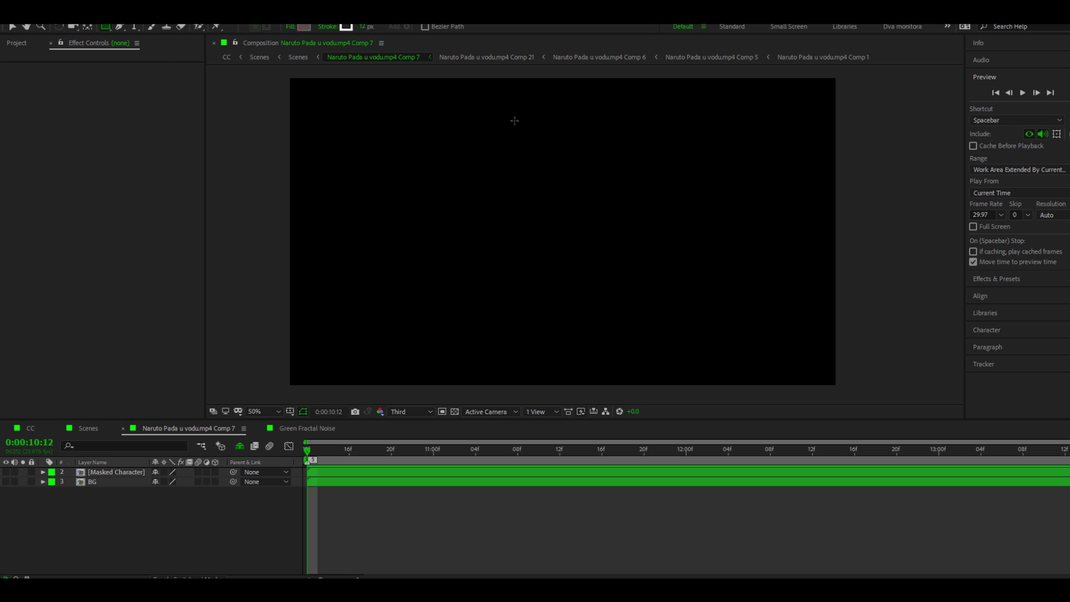
{"action": "left_click", "coordinate": [289, 26]}
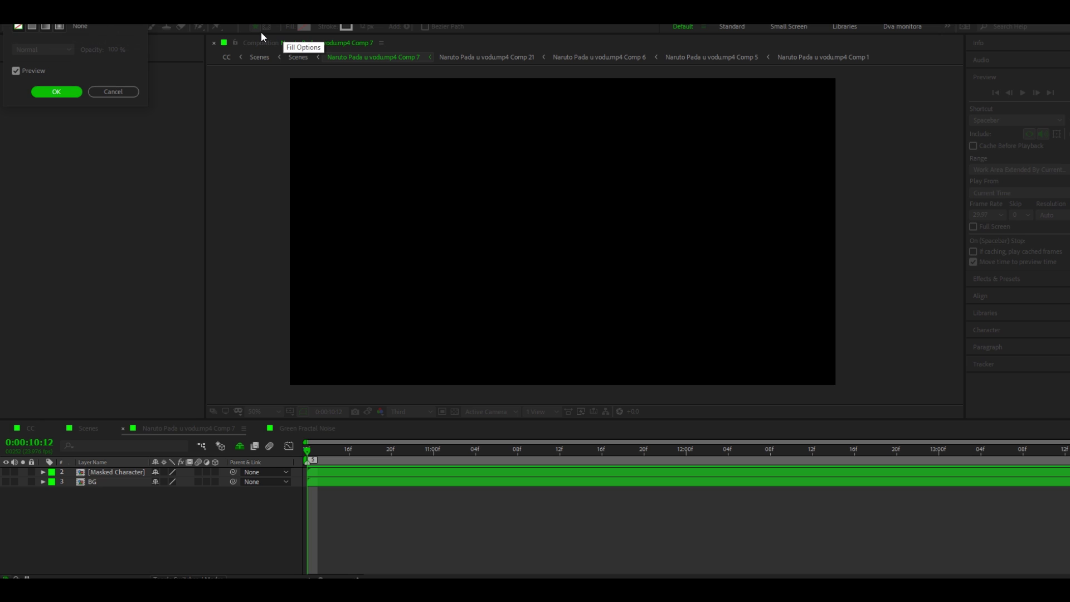
{"action": "left_click", "coordinate": [56, 92]}
{"action": "mouse_move", "coordinate": [518, 111]}
{"action": "left_mouse_down"}
{"action": "mouse_move", "coordinate": [533, 172]}
{"action": "mouse_move", "coordinate": [518, 178]}
{"action": "left_mouse_up"}
{"action": "mouse_move", "coordinate": [469, 172]}
{"action": "left_mouse_down"}
{"action": "mouse_move", "coordinate": [490, 201]}
{"action": "mouse_move", "coordinate": [471, 302]}
{"action": "left_mouse_up"}
{"action": "left_click_drag", "start_coordinate": [443, 302], "coordinate": [466, 375]}
{"action": "mouse_move", "coordinate": [467, 376]}
{"action": "left_mouse_down"}
{"action": "mouse_move", "coordinate": [498, 367]}
{"action": "mouse_move", "coordinate": [522, 341]}
{"action": "left_mouse_up"}
{"action": "left_click_drag", "start_coordinate": [522, 341], "coordinate": [564, 267]}
{"action": "left_click_drag", "start_coordinate": [565, 268], "coordinate": [586, 224]}
{"action": "left_click_drag", "start_coordinate": [588, 222], "coordinate": [609, 181]}
{"action": "key", "text": "ctrl+shift+c"}
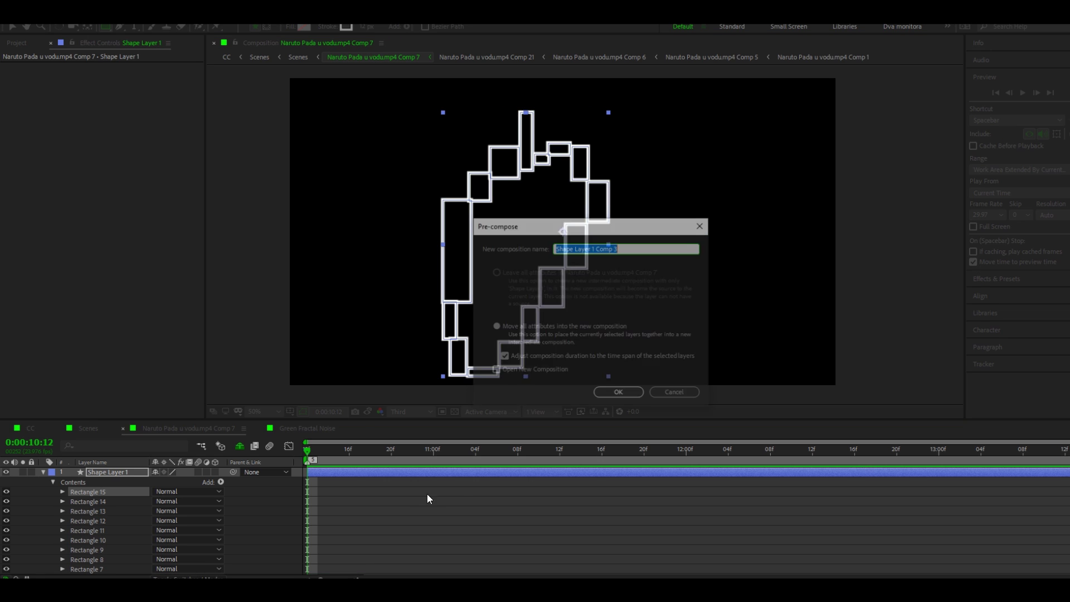
{"action": "left_click", "coordinate": [618, 392]}
Step: Draw a closed mask on the pre-composed shape around the rectangles' inner lines, passing through the outline's inner corners
{"action": "left_click", "coordinate": [313, 472]}
{"action": "key", "text": "g"}
{"action": "scroll", "coordinate": [527, 116], "scroll_direction": "up", "scroll_amount": 2}
{"action": "left_click", "coordinate": [497, 251]}
{"action": "left_click", "coordinate": [556, 277]}
{"action": "left_click", "coordinate": [580, 280]}
{"action": "left_click", "coordinate": [602, 277]}
{"action": "left_click", "coordinate": [713, 358]}
{"action": "scroll", "coordinate": [732, 383], "scroll_direction": "down", "scroll_amount": 1}
{"action": "left_click", "coordinate": [541, 301]}
{"action": "left_click_drag", "start_coordinate": [541, 301], "coordinate": [654, 121]}
{"action": "left_click", "coordinate": [480, 334]}
{"action": "left_click", "coordinate": [434, 257]}
{"action": "left_click_drag", "start_coordinate": [423, 73], "coordinate": [424, 256]}
{"action": "left_click", "coordinate": [430, 232]}
{"action": "left_click_drag", "start_coordinate": [496, 124], "coordinate": [450, 221]}
{"action": "left_click", "coordinate": [517, 160]}
Step: Invert the mask on the pre-composed shape so only the outer stepped outline is kept
{"action": "key", "text": "m"}
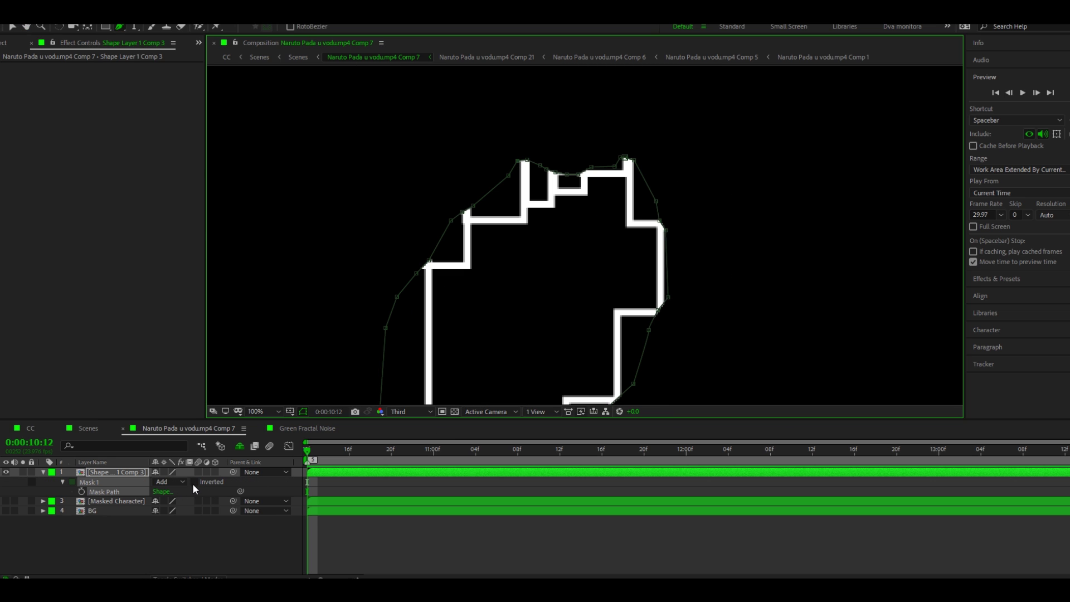
{"action": "left_click", "coordinate": [194, 481]}
{"action": "key", "text": "m"}
{"action": "left_click", "coordinate": [486, 498]}
{"action": "scroll", "coordinate": [594, 229], "scroll_direction": "down", "scroll_amount": 1}
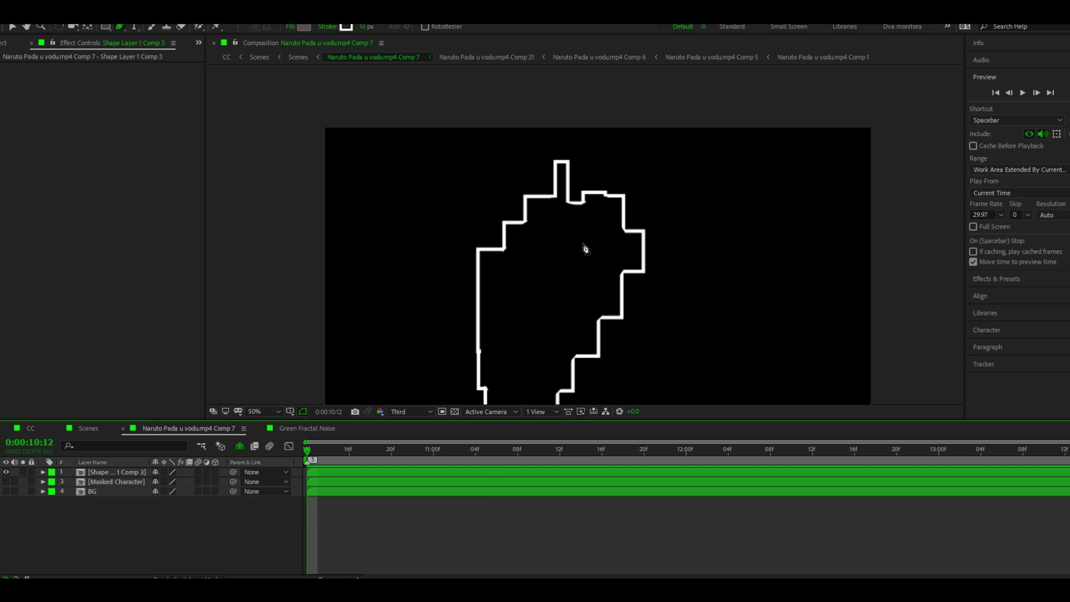
{"action": "scroll", "coordinate": [585, 248], "scroll_direction": "down", "scroll_amount": 2}
{"action": "scroll", "coordinate": [592, 255], "scroll_direction": "up", "scroll_amount": 2}
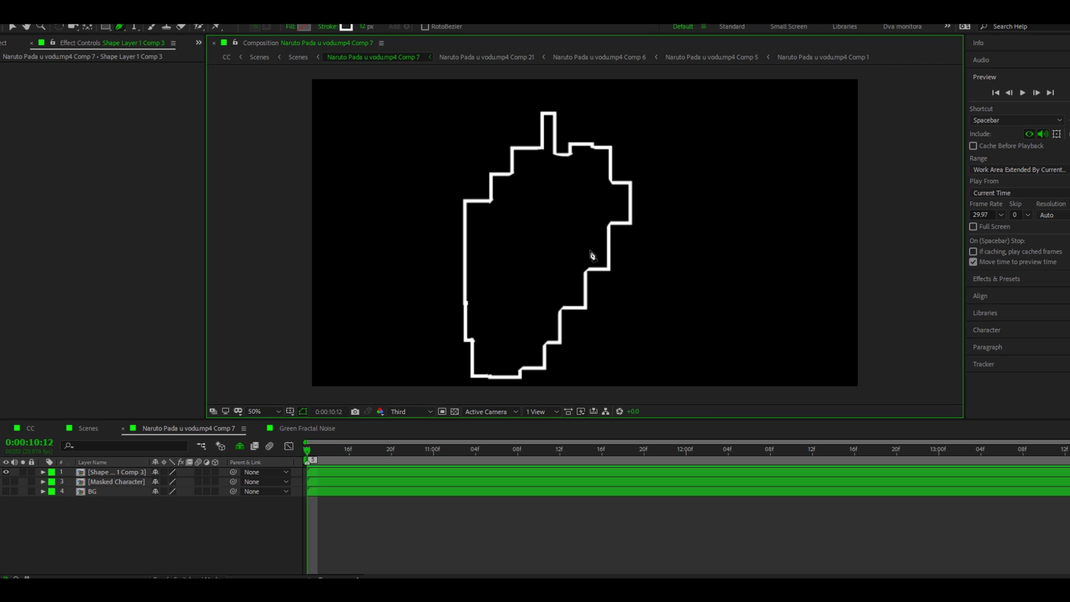
Step: Rename the pre-composed shape layer as Shape for portal
{"action": "right_click", "coordinate": [118, 471]}
{"action": "left_click", "coordinate": [138, 466]}
{"action": "type", "text": "Shape for po"}
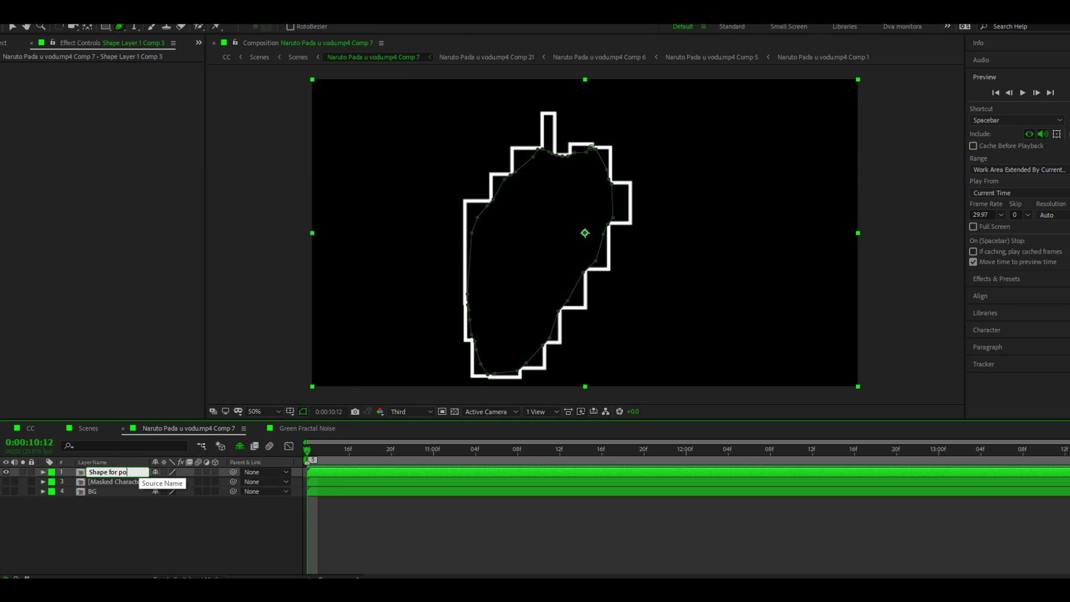
{"action": "type", "text": "rtal"}
{"action": "left_click", "coordinate": [205, 517]}
{"action": "left_click", "coordinate": [336, 470]}
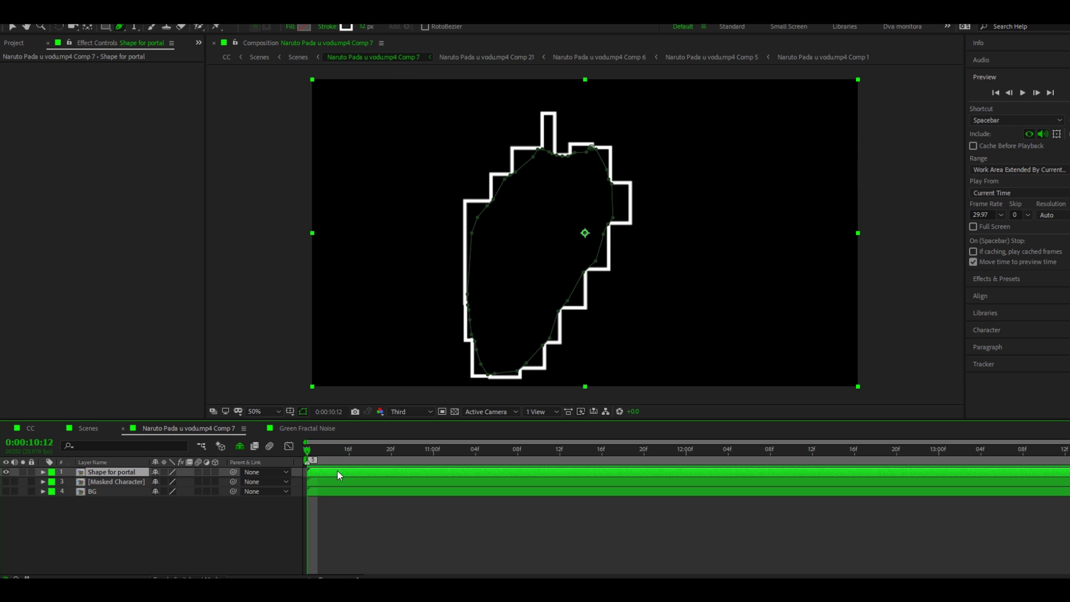
{"action": "key", "text": "ctrl+alt+y"}
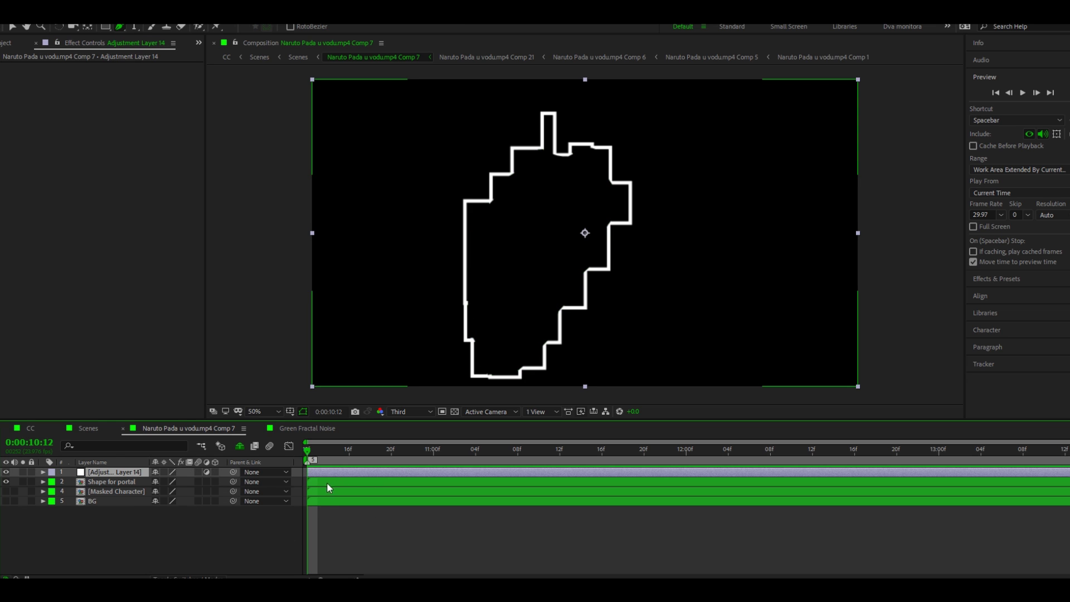
{"action": "key", "text": "Delete"}
Step: Create a solid layer named Saber and hide it to reveal the portal outline beneath
{"action": "key", "text": "ctrl+y"}
{"action": "type", "text": "Saber"}
{"action": "key", "text": "Return"}
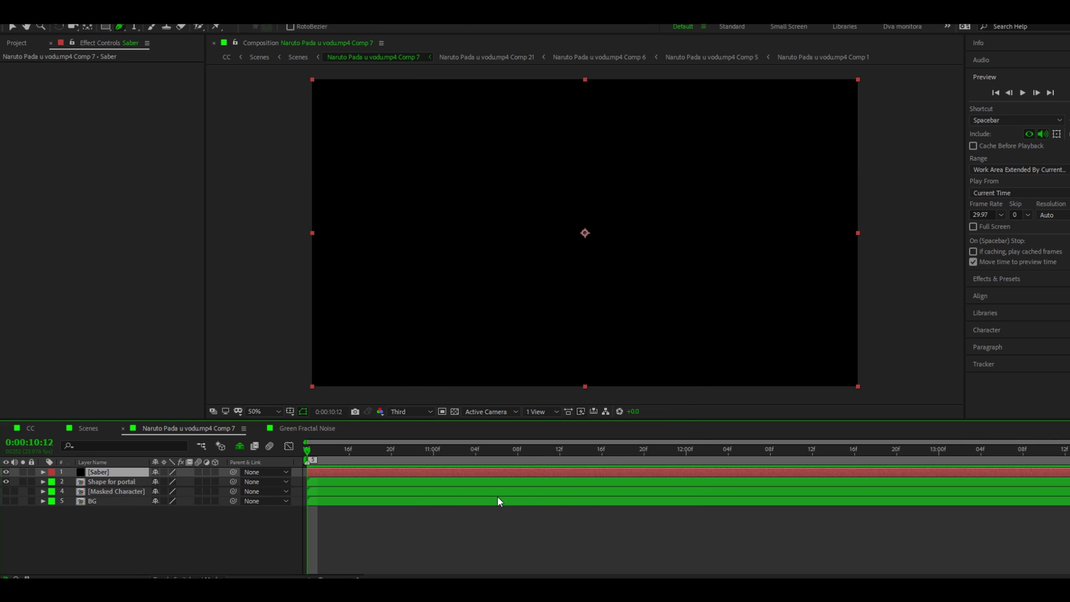
{"action": "left_click", "coordinate": [6, 472]}
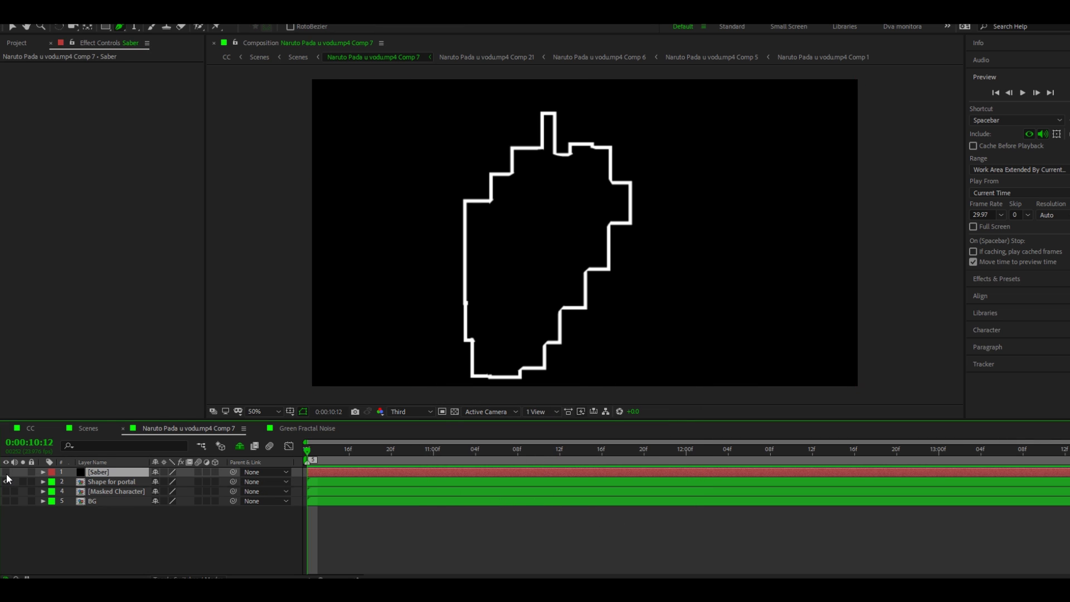
Step: Trace the stepped portal outline corner by corner with a closed Pen tool mask on the Saber solid
{"action": "scroll", "coordinate": [505, 334], "scroll_direction": "up", "scroll_amount": 2}
{"action": "left_click", "coordinate": [542, 193]}
{"action": "left_click", "coordinate": [540, 335]}
{"action": "left_click", "coordinate": [414, 334]}
{"action": "left_click_drag", "start_coordinate": [414, 334], "coordinate": [491, 65]}
{"action": "left_click", "coordinate": [490, 167]}
{"action": "left_click", "coordinate": [407, 167]}
{"action": "left_click_drag", "start_coordinate": [406, 273], "coordinate": [446, 78]}
{"action": "left_click", "coordinate": [444, 318]}
{"action": "left_click_drag", "start_coordinate": [472, 319], "coordinate": [358, 182]}
{"action": "left_click_drag", "start_coordinate": [705, 191], "coordinate": [570, 400]}
{"action": "left_click", "coordinate": [573, 269]}
{"action": "left_click", "coordinate": [673, 260]}
{"action": "left_click", "coordinate": [675, 79]}
{"action": "left_click_drag", "start_coordinate": [679, 95], "coordinate": [569, 251]}
{"action": "left_click", "coordinate": [651, 229]}
{"action": "left_click", "coordinate": [650, 69]}
{"action": "left_click", "coordinate": [573, 70]}
{"action": "left_click_drag", "start_coordinate": [574, 78], "coordinate": [502, 299]}
{"action": "left_click", "coordinate": [497, 148]}
{"action": "left_click_drag", "start_coordinate": [497, 161], "coordinate": [605, 303]}
{"action": "left_click", "coordinate": [537, 283]}
{"action": "left_click", "coordinate": [535, 274]}
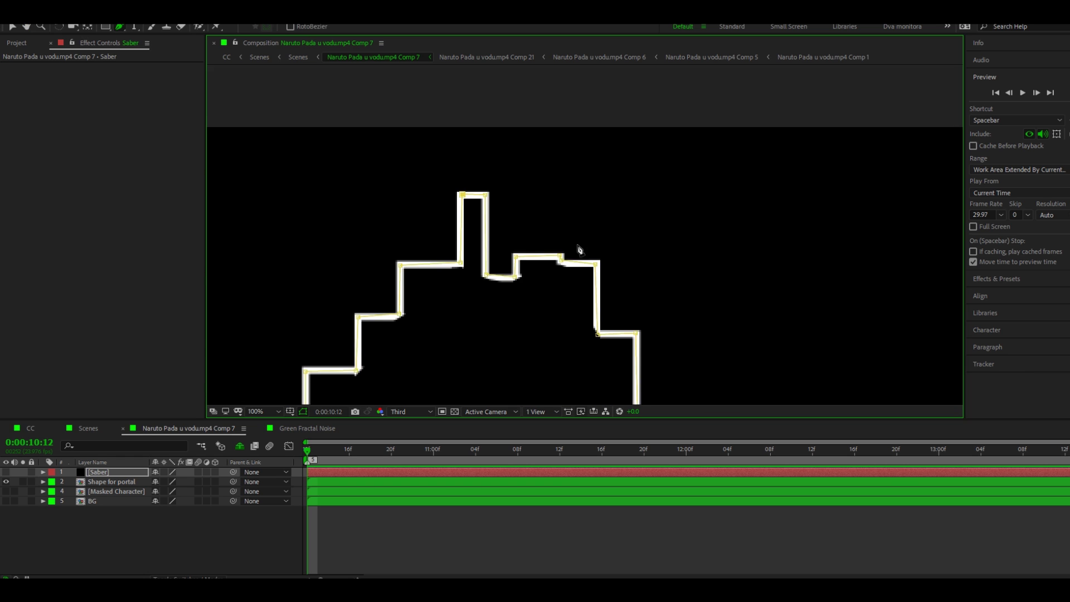
{"action": "scroll", "coordinate": [512, 327], "scroll_direction": "down", "scroll_amount": 2}
Step: Apply the Saber effect to the Saber solid and set its Core Type to Layer Masks
{"action": "type", "text": "Saber"}
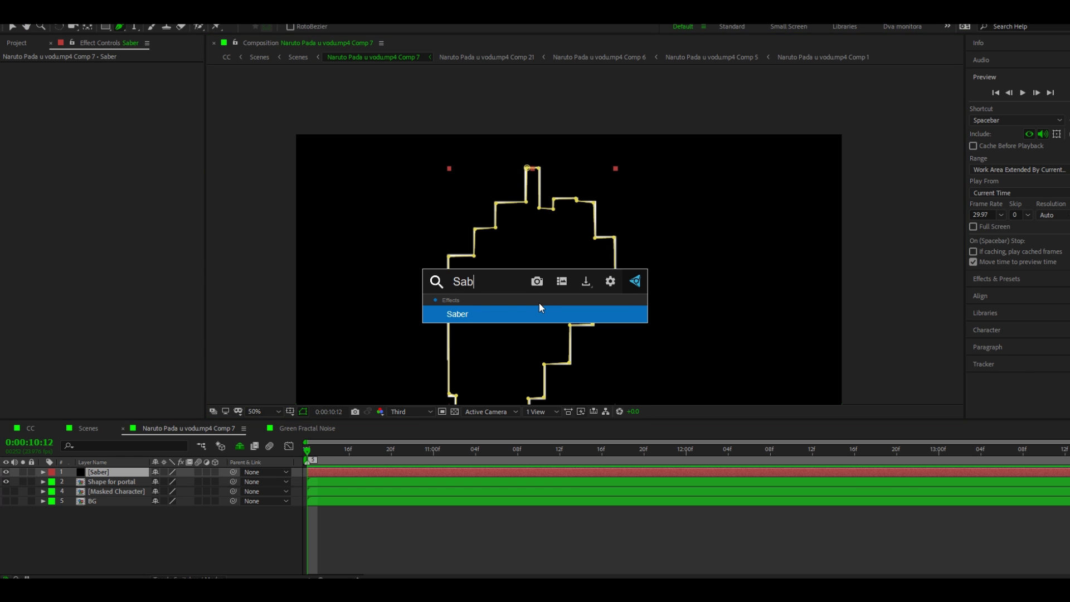
{"action": "left_click", "coordinate": [473, 316]}
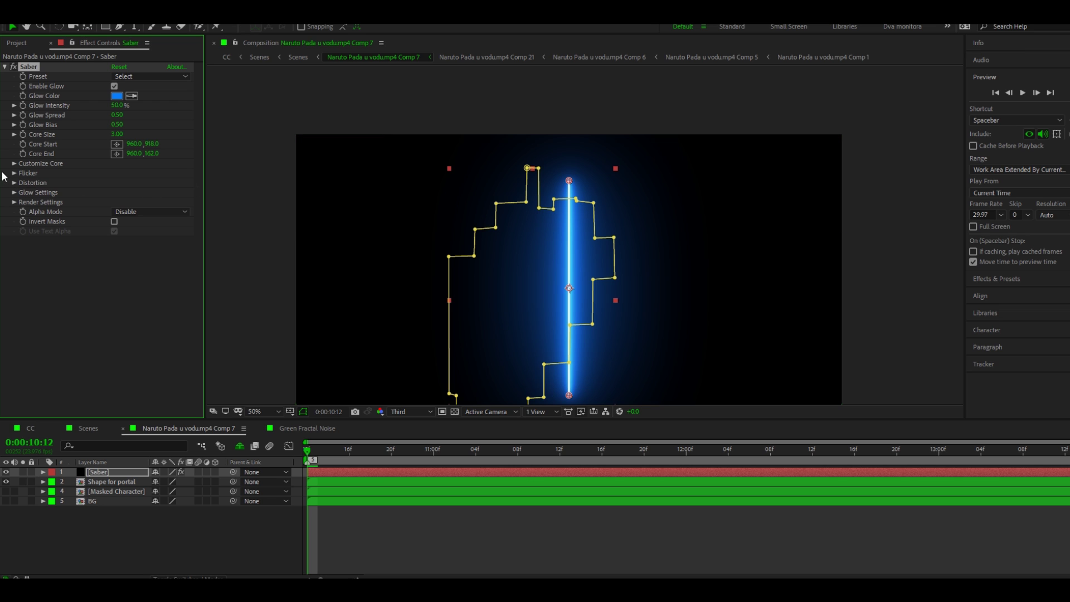
{"action": "left_click", "coordinate": [128, 173]}
{"action": "left_click", "coordinate": [176, 199]}
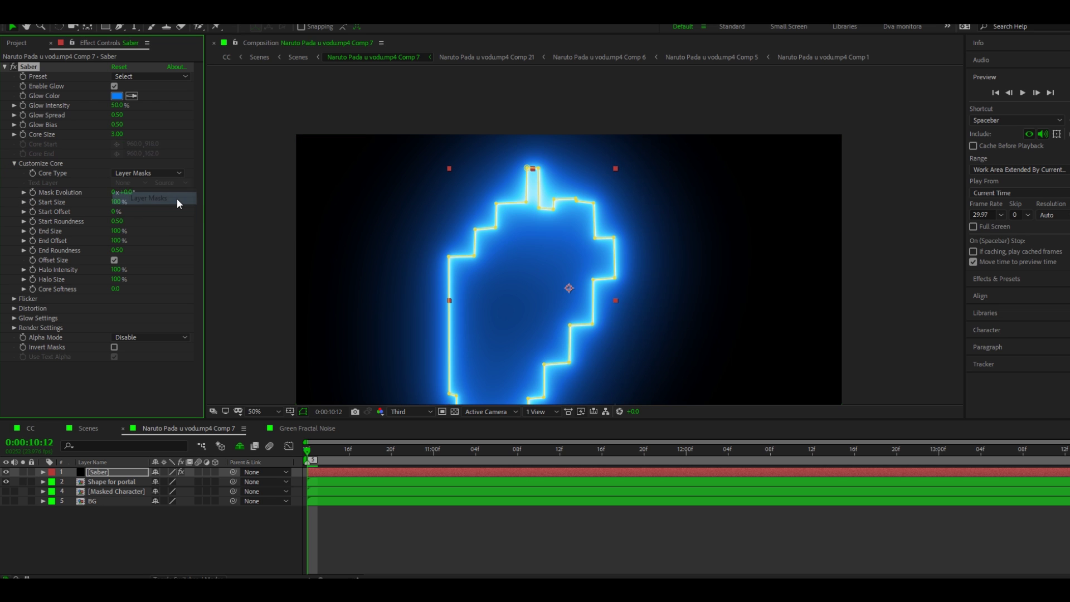
{"action": "left_click", "coordinate": [15, 163]}
Step: Set the Saber effect's preset to Ghost and its Glow Color to bright green
{"action": "left_click", "coordinate": [179, 77]}
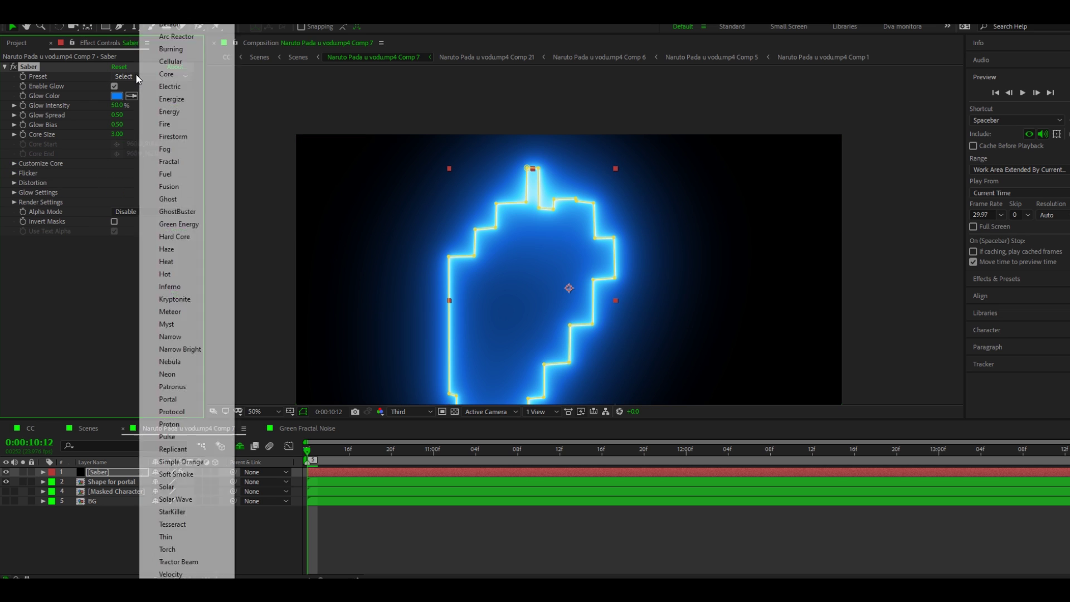
{"action": "left_click", "coordinate": [168, 203]}
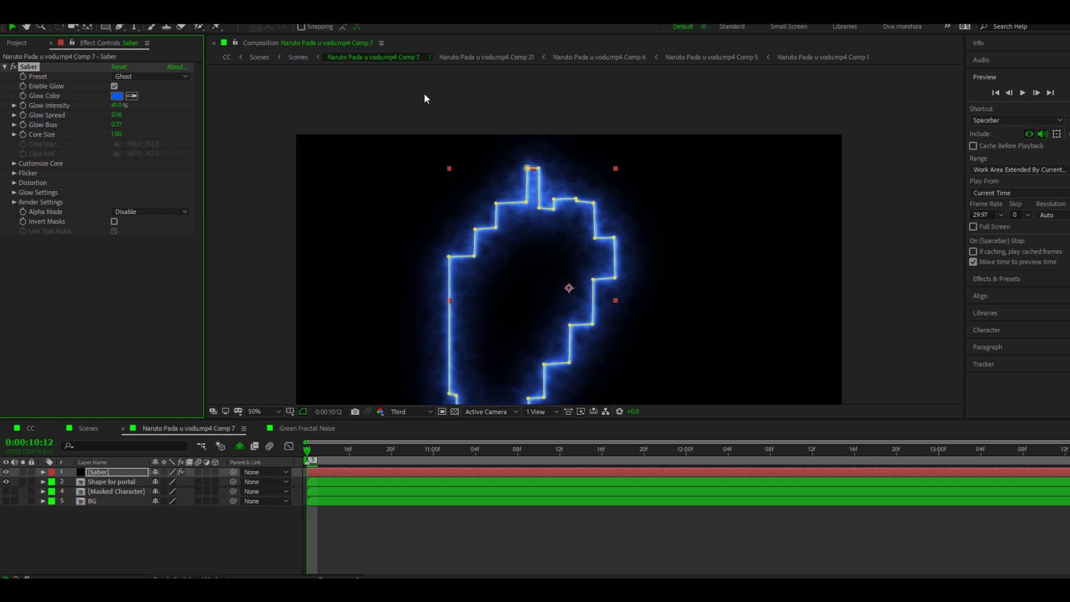
{"action": "left_click", "coordinate": [117, 96]}
{"action": "left_click_drag", "start_coordinate": [174, 99], "coordinate": [176, 127]}
{"action": "left_click", "coordinate": [262, 25]}
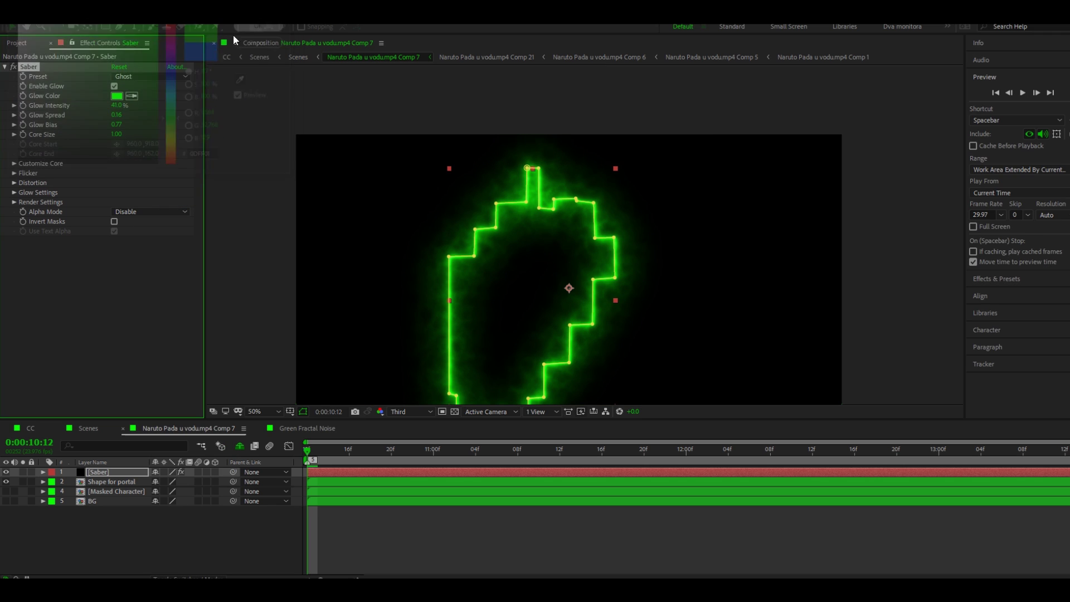
Step: Set the Saber layer's blending mode to Screen
{"action": "right_click", "coordinate": [346, 471]}
{"action": "mouse_move", "coordinate": [391, 297]}
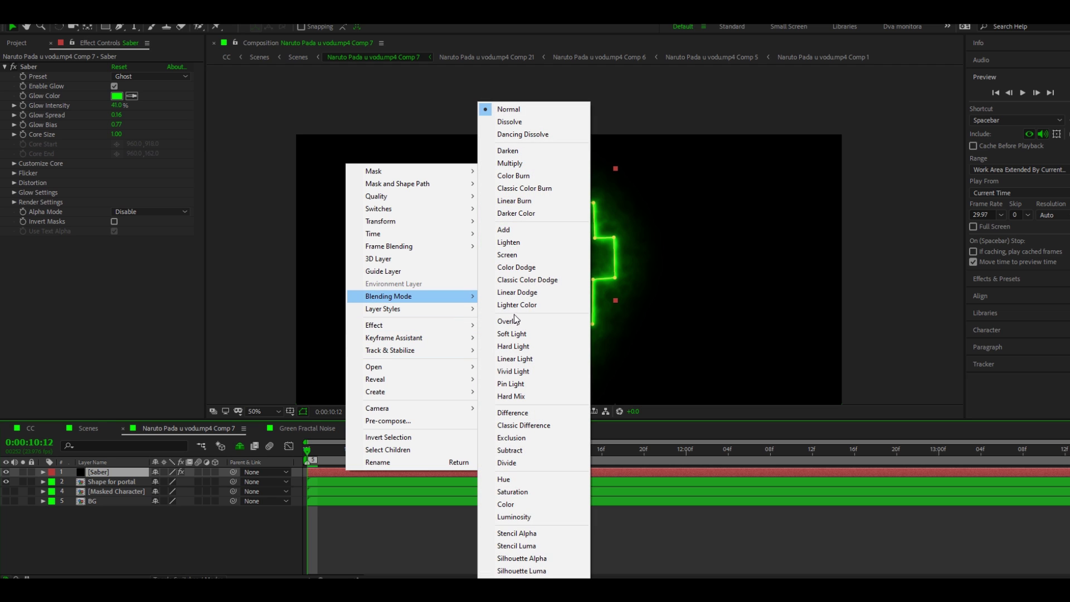
{"action": "left_click", "coordinate": [534, 258]}
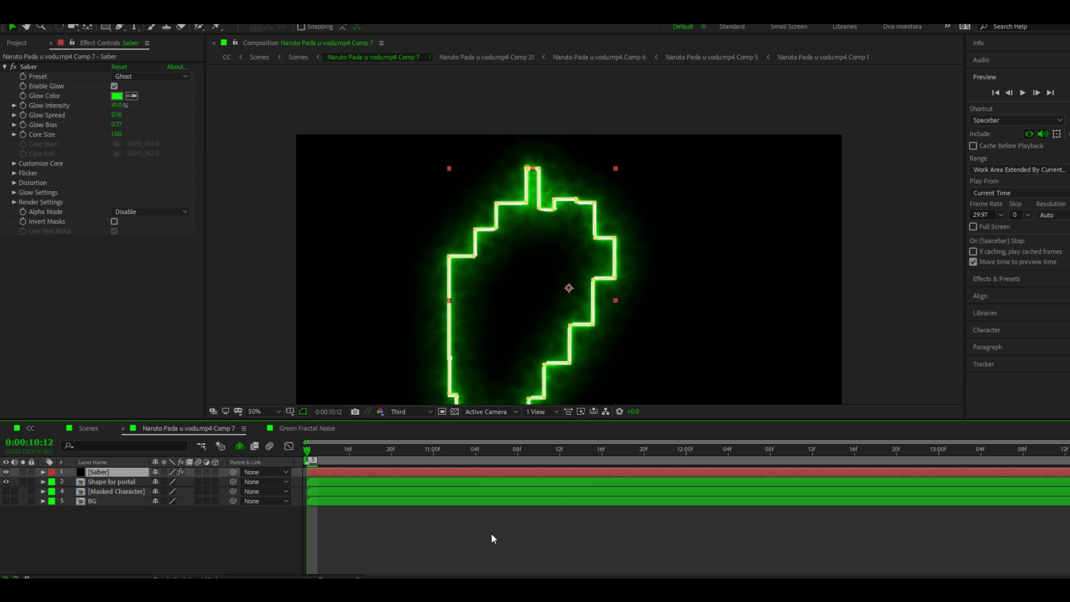
{"action": "left_click", "coordinate": [490, 533]}
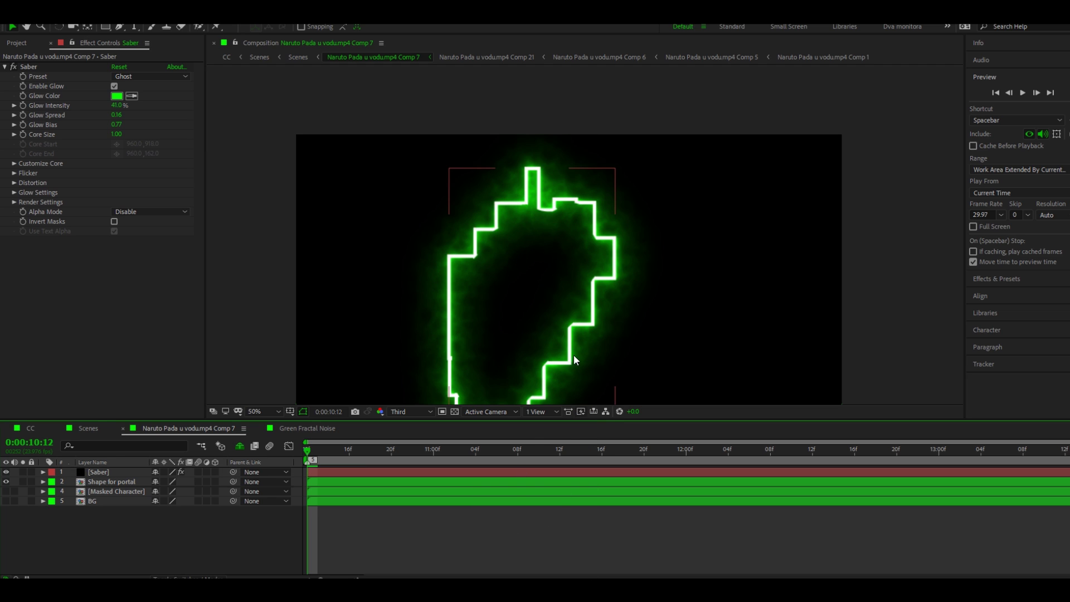
Step: Pre-compose the Saber and Shape for portal layers together
{"action": "left_click", "coordinate": [98, 472]}
{"action": "left_click", "coordinate": [100, 481], "text": "ctrl"}
{"action": "key", "text": "ctrl+shift+c"}
{"action": "left_click", "coordinate": [619, 392]}
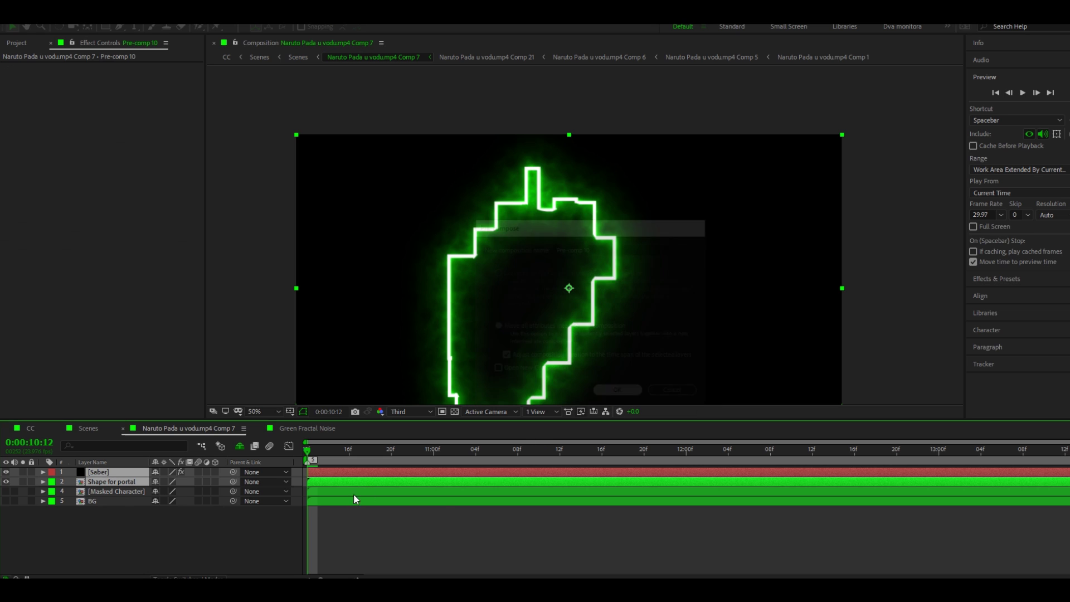
Step: Open Pre-comp 10, hide the Shape Layer 1 Comp 3 layer, and preview the Saber glow
{"action": "double_click", "coordinate": [317, 470]}
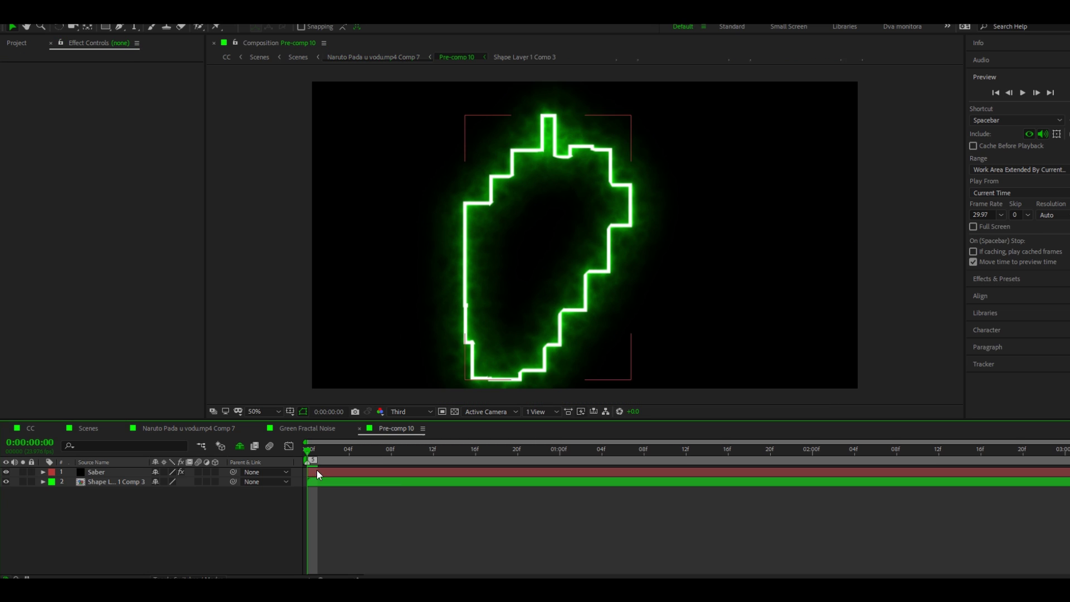
{"action": "left_click", "coordinate": [6, 481]}
{"action": "key", "text": "space"}
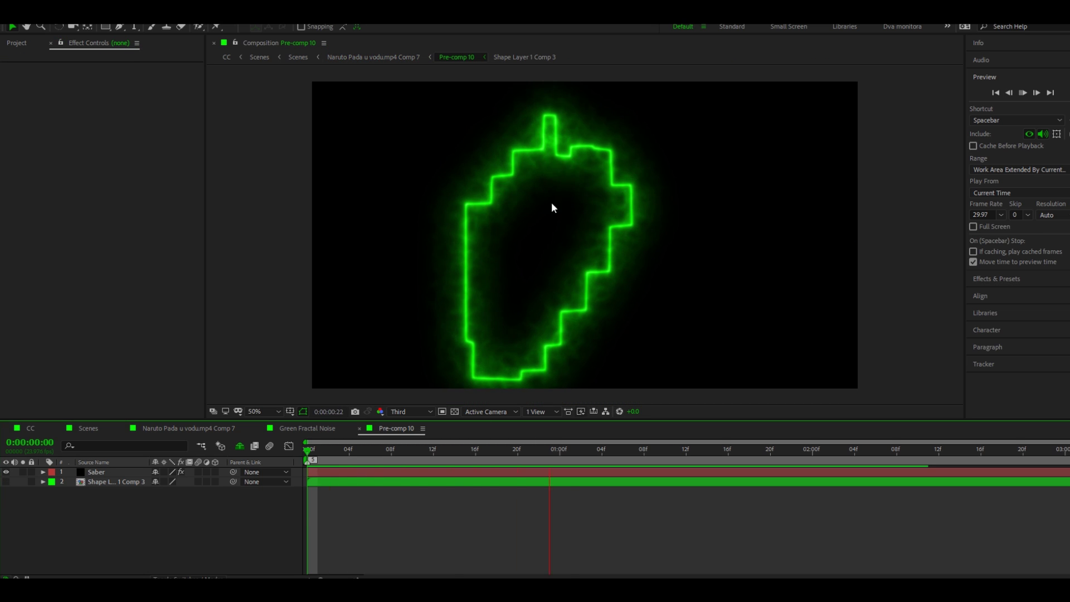
{"action": "key", "text": "space"}
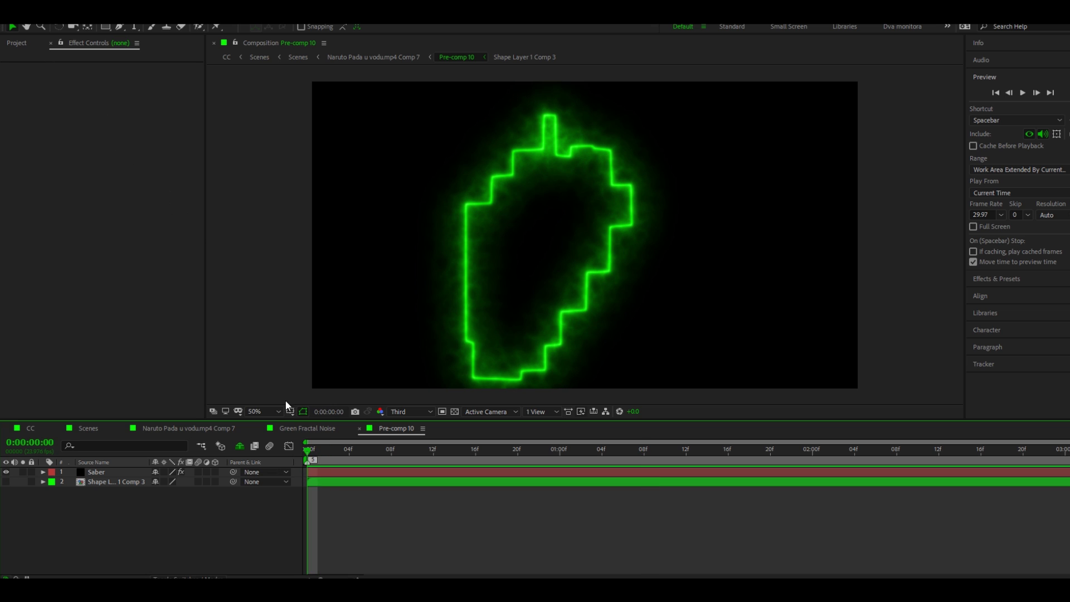
Step: Locate the Green Fractal Noise composition in the project and add it to Pre-comp 10 directly below the Saber layer
{"action": "right_click", "coordinate": [293, 429]}
{"action": "left_click", "coordinate": [335, 229]}
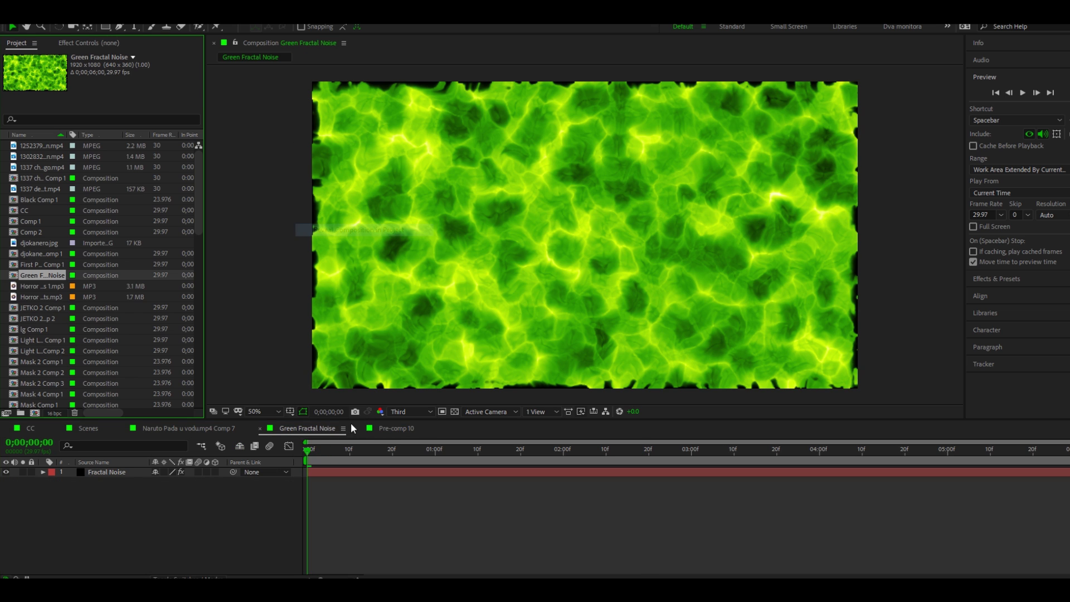
{"action": "left_click", "coordinate": [386, 429]}
{"action": "left_click_drag", "start_coordinate": [82, 303], "coordinate": [322, 493]}
{"action": "left_click", "coordinate": [393, 501]}
{"action": "left_click_drag", "start_coordinate": [118, 489], "coordinate": [116, 477]}
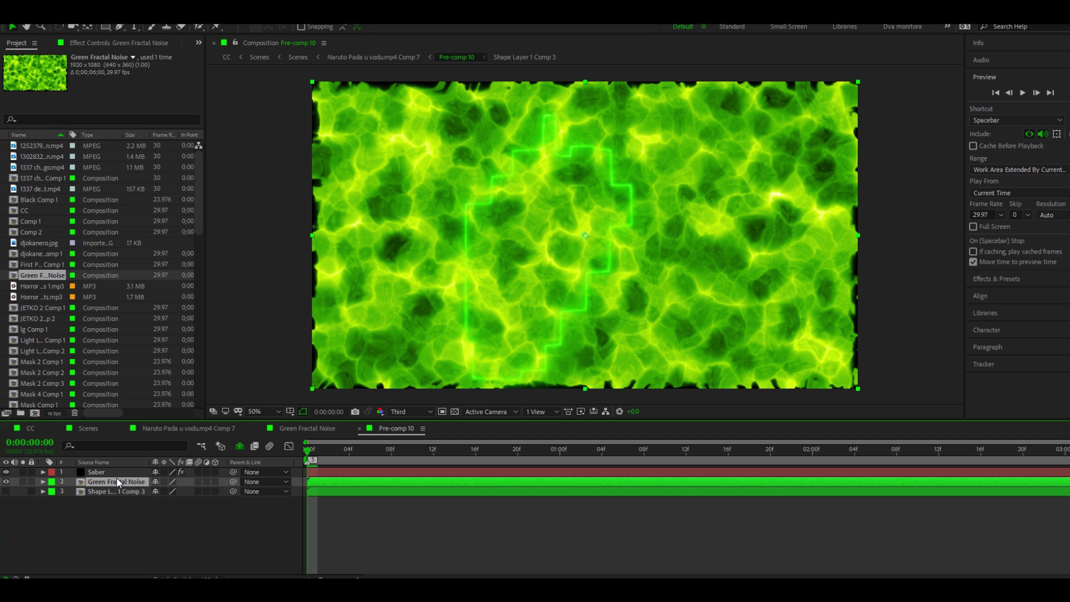
Step: Hide the Green Fractal Noise layer and select the Saber layer
{"action": "left_click", "coordinate": [91, 473]}
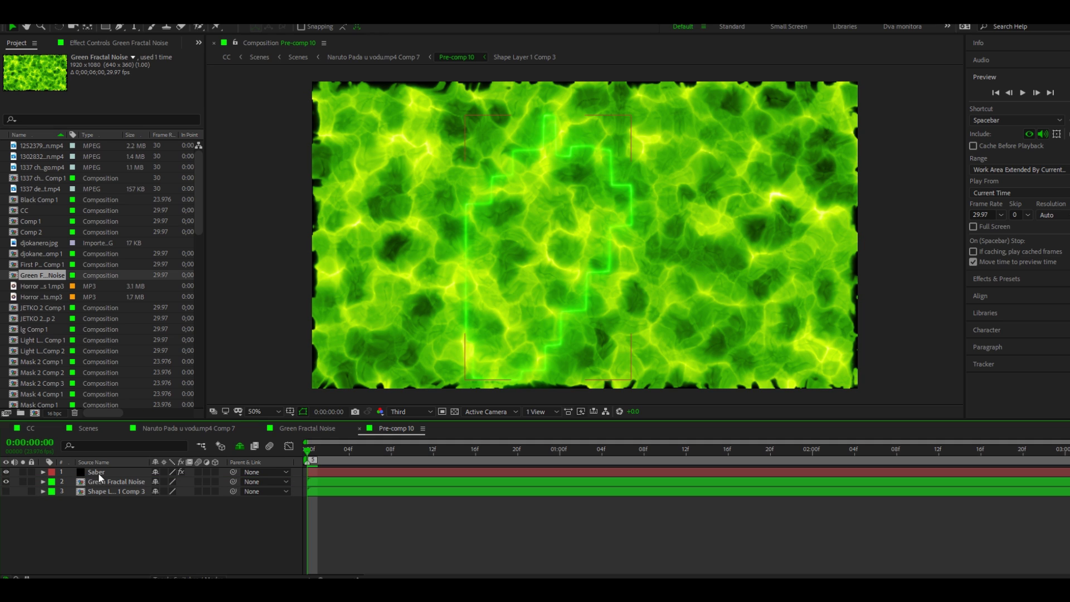
{"action": "left_click", "coordinate": [6, 481]}
{"action": "left_click", "coordinate": [108, 472]}
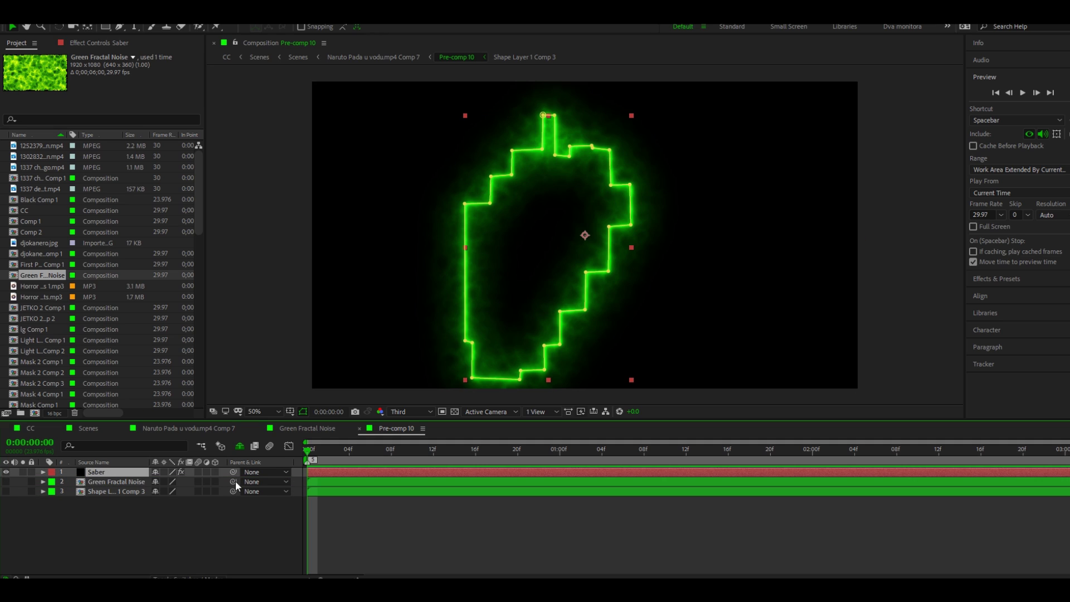
Step: Copy the Saber layer's stepped outline mask onto the Green Fractal Noise layer
{"action": "key", "text": "m"}
{"action": "left_click", "coordinate": [91, 483]}
{"action": "key", "text": "m"}
{"action": "left_click", "coordinate": [331, 481]}
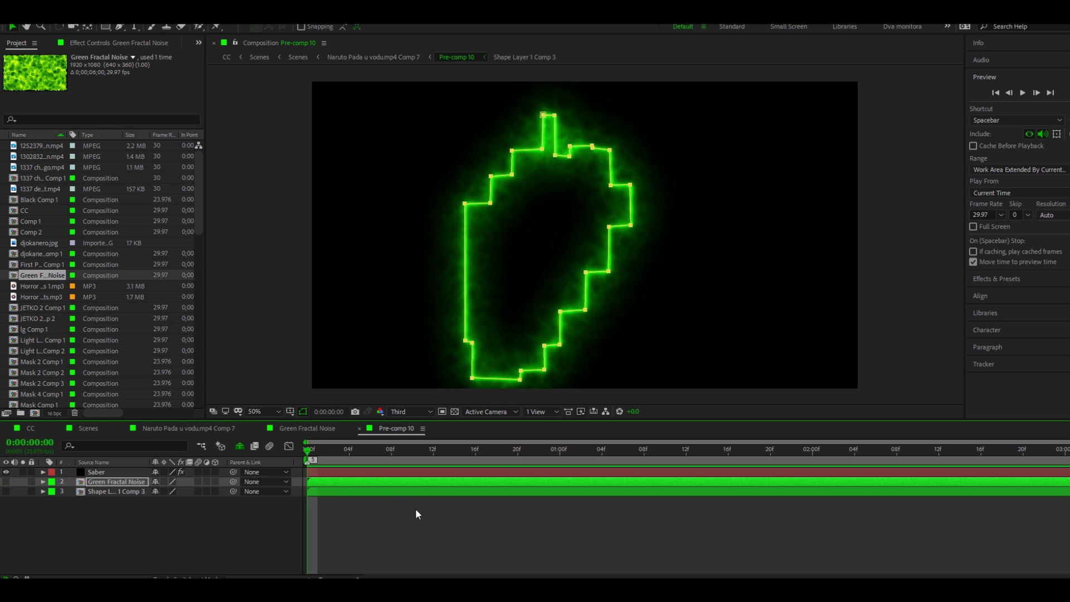
Step: Show the Green Fractal Noise layer and preview the animated texture inside the glowing outline
{"action": "left_click", "coordinate": [5, 481]}
{"action": "left_click", "coordinate": [314, 520]}
{"action": "key", "text": "space"}
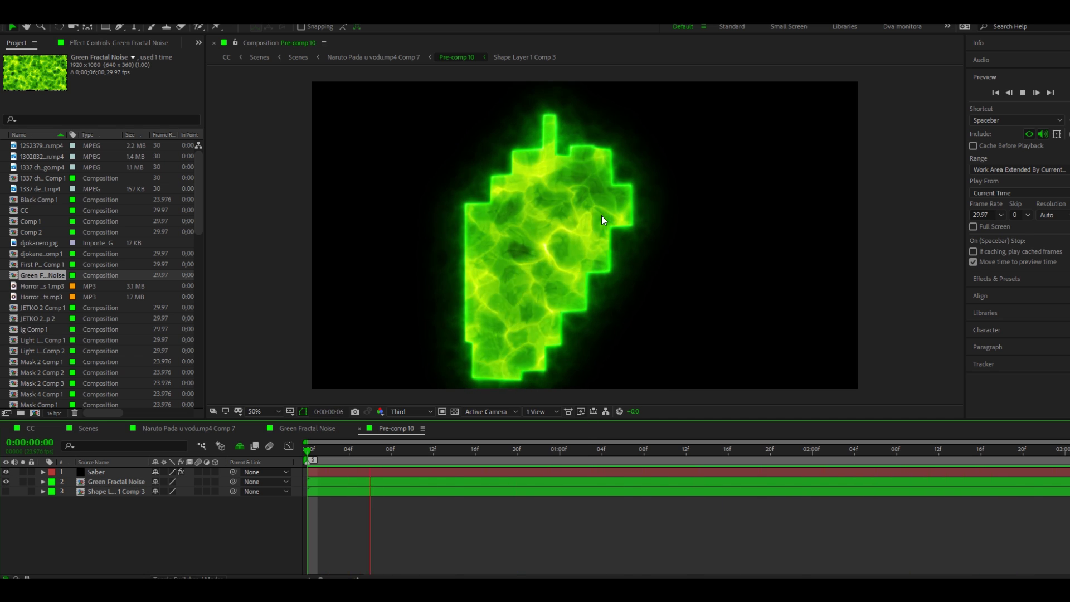
{"action": "key", "text": "space"}
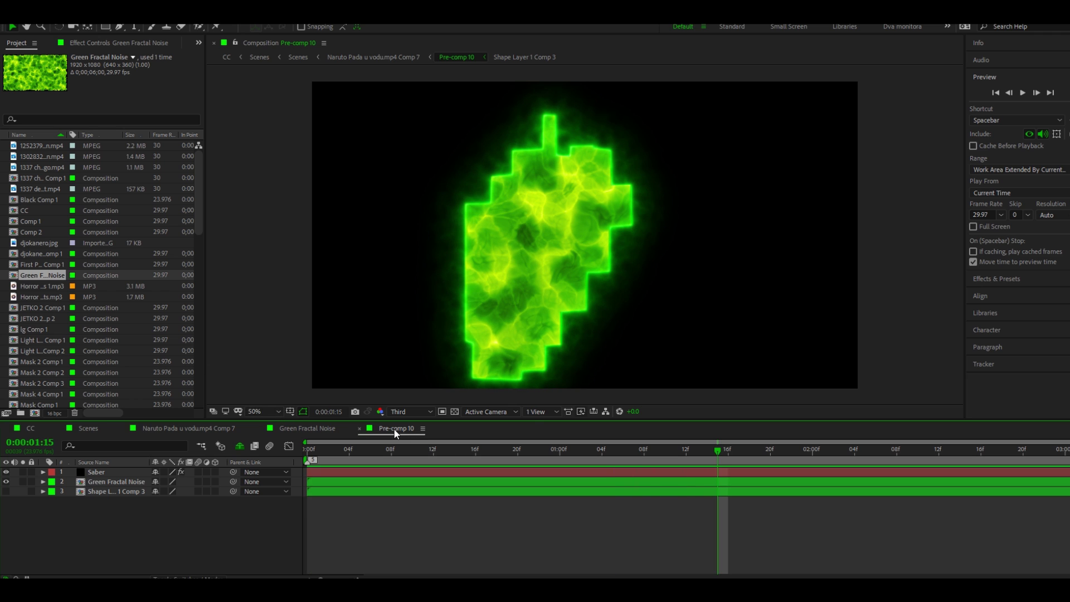
Step: Rename the Pre-comp 10 composition to Green Portal in its composition settings
{"action": "right_click", "coordinate": [393, 428]}
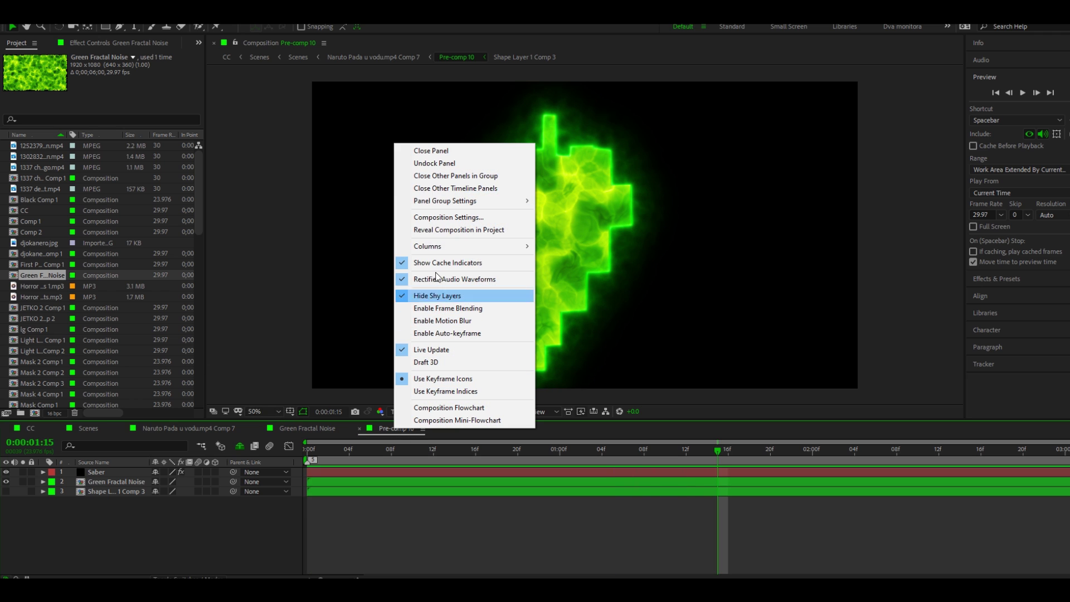
{"action": "left_click", "coordinate": [446, 217]}
{"action": "type", "text": "porta"}
{"action": "key", "text": "ctrl+a"}
{"action": "type", "text": "Green Portal"}
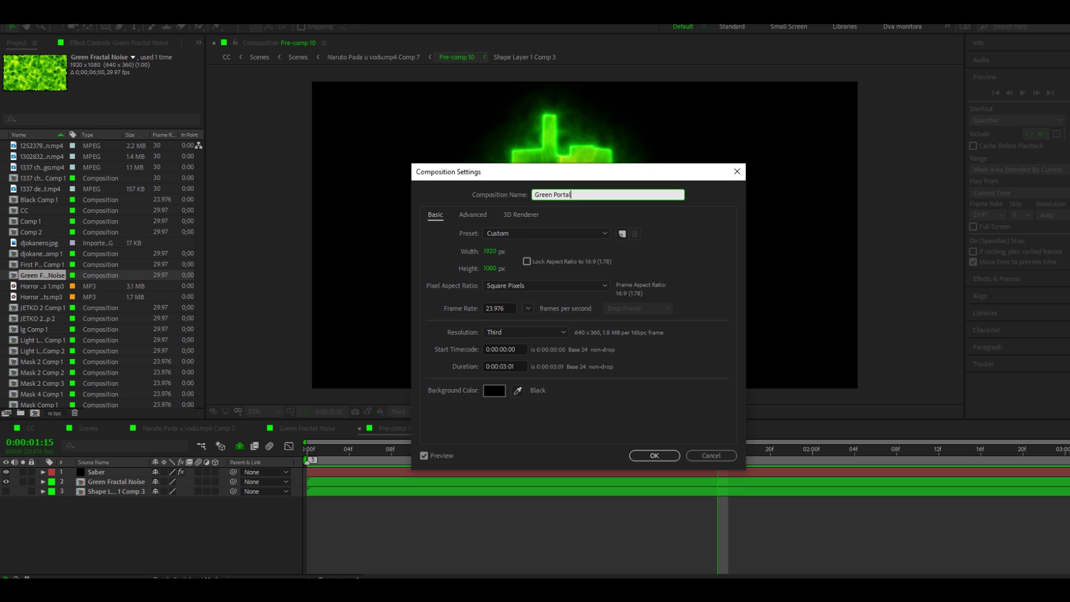
{"action": "key", "text": "Return"}
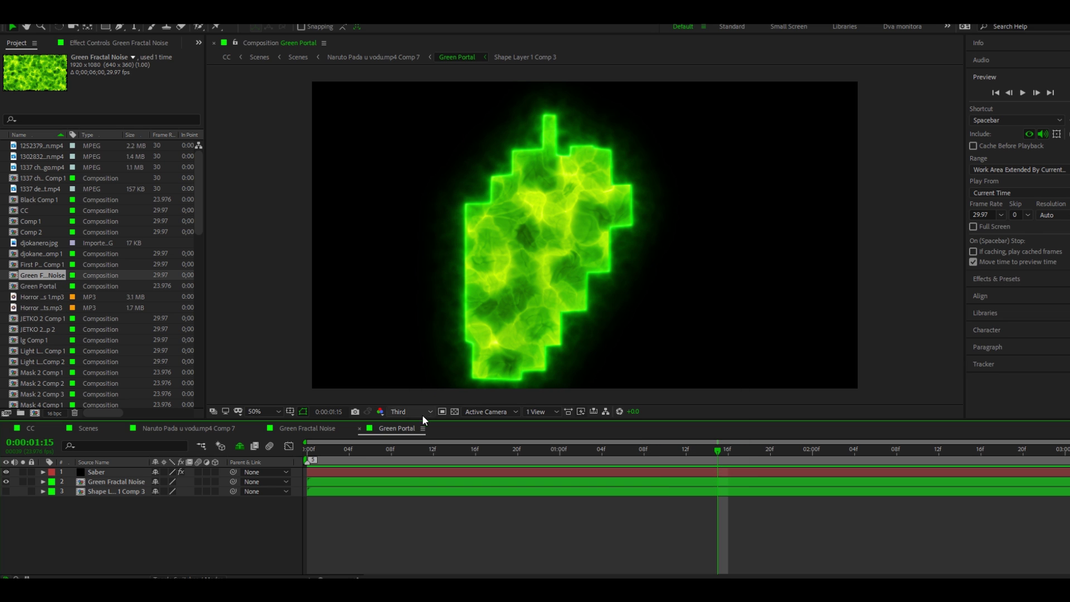
Step: Return to the Naruto Pada u vodu.mp4 Comp 7 composition and, at its first visible frame, show the Masked Character and BG layers
{"action": "left_click", "coordinate": [359, 428]}
{"action": "left_click", "coordinate": [201, 429]}
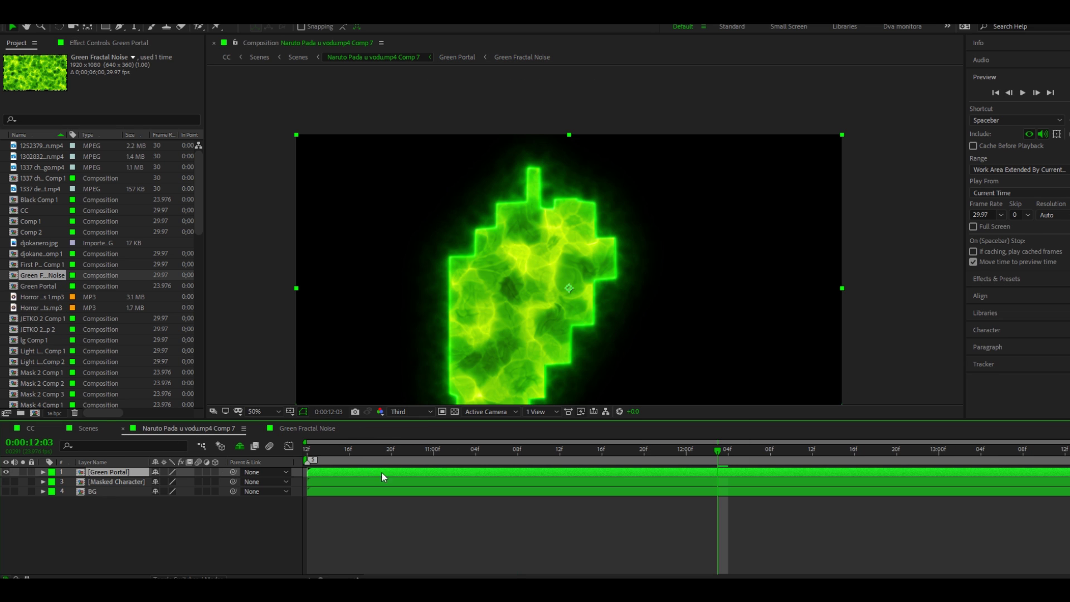
{"action": "left_click_drag", "start_coordinate": [314, 470], "coordinate": [307, 472]}
{"action": "left_click_drag", "start_coordinate": [503, 347], "coordinate": [521, 287]}
{"action": "left_click_drag", "start_coordinate": [5, 482], "coordinate": [6, 490]}
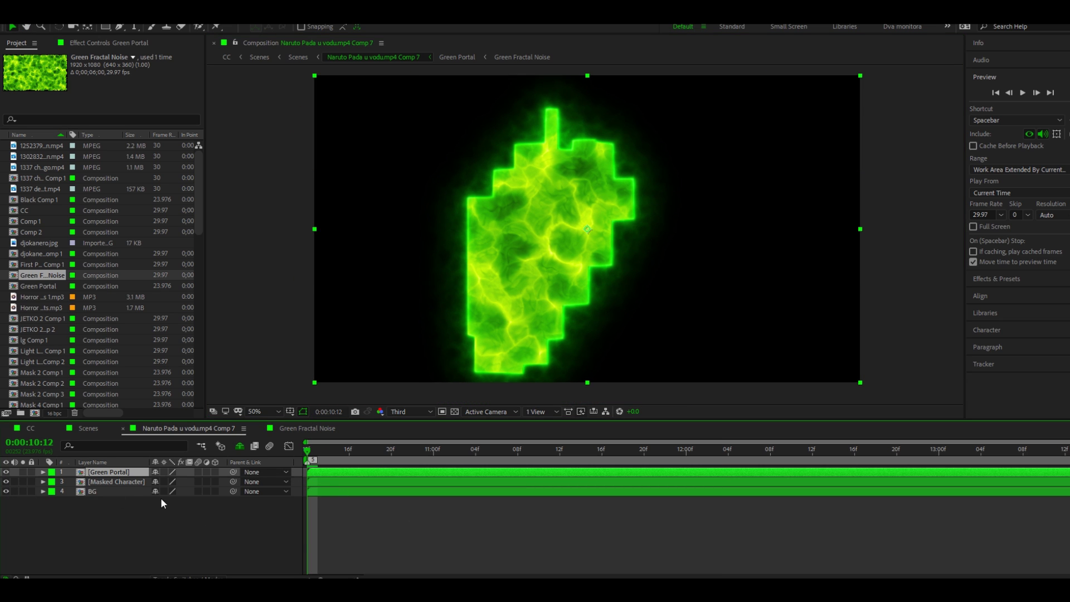
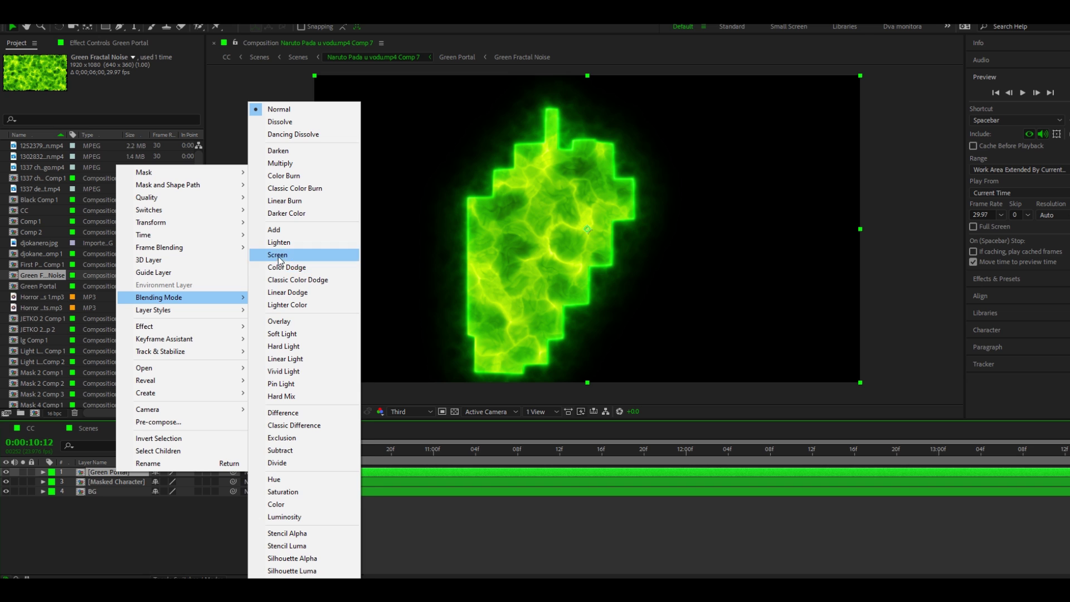
Step: Set the Green Portal layer's blending mode to Screen and preview the portal over the background
{"action": "left_click", "coordinate": [278, 255]}
{"action": "key", "text": "space"}
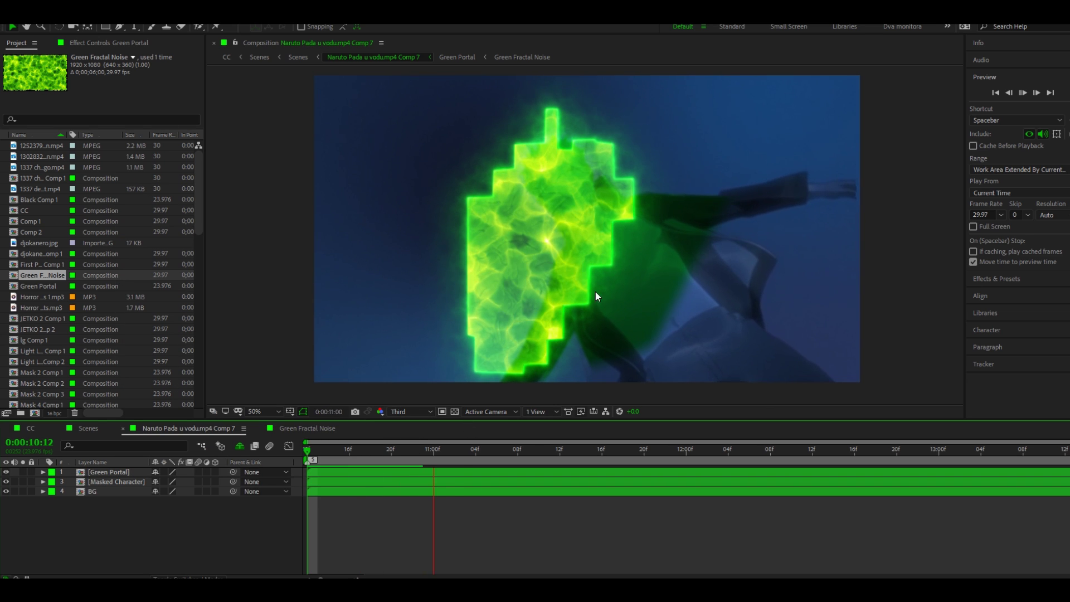
{"action": "key", "text": "comma"}
{"action": "key", "text": "comma"}
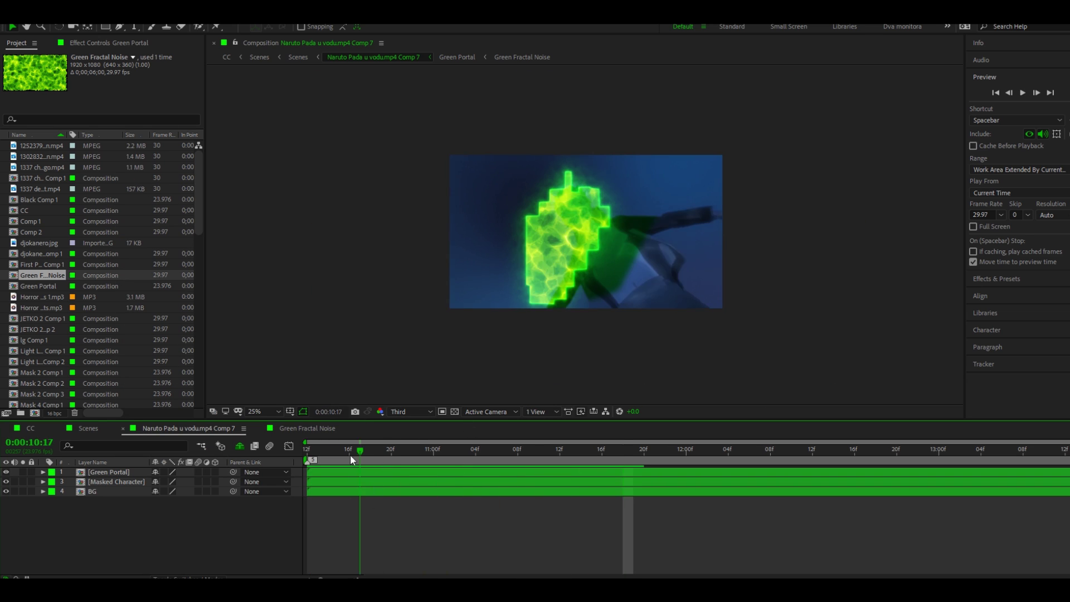
{"action": "key", "text": "space"}
Step: Make the Green Portal layer 3D, rotate it counter-clockwise and move it up to follow the falling character's tilt
{"action": "left_click", "coordinate": [102, 472]}
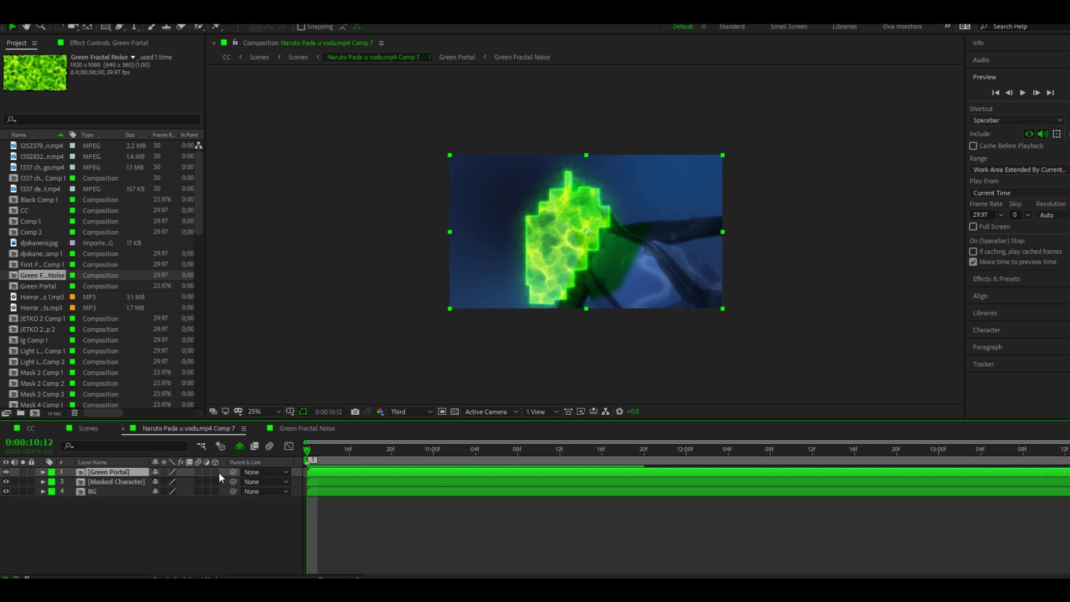
{"action": "left_click", "coordinate": [215, 471]}
{"action": "key", "text": "period"}
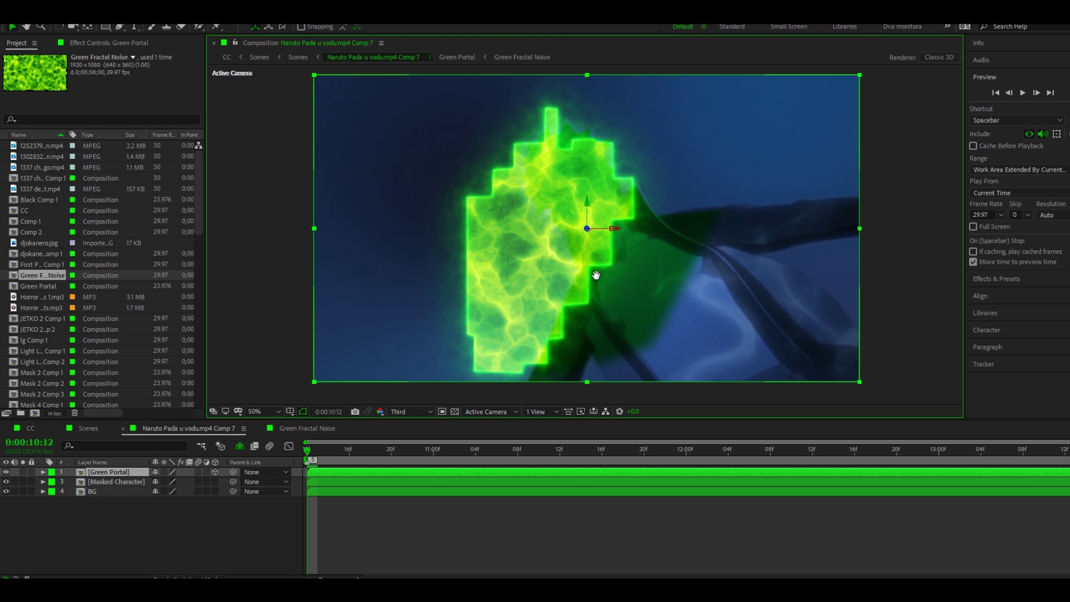
{"action": "key", "text": "r"}
{"action": "mouse_move", "coordinate": [166, 501]}
{"action": "left_mouse_down"}
{"action": "mouse_move", "coordinate": [154, 500]}
{"action": "mouse_move", "coordinate": [160, 491]}
{"action": "left_mouse_up"}
{"action": "left_click_drag", "start_coordinate": [501, 282], "coordinate": [517, 249]}
{"action": "mouse_move", "coordinate": [170, 510]}
{"action": "left_mouse_down"}
{"action": "mouse_move", "coordinate": [150, 507]}
{"action": "mouse_move", "coordinate": [172, 501]}
{"action": "mouse_move", "coordinate": [169, 491]}
{"action": "mouse_move", "coordinate": [168, 501]}
{"action": "left_mouse_up"}
Step: Scale the Green Portal layer up to 116%
{"action": "key", "text": "s"}
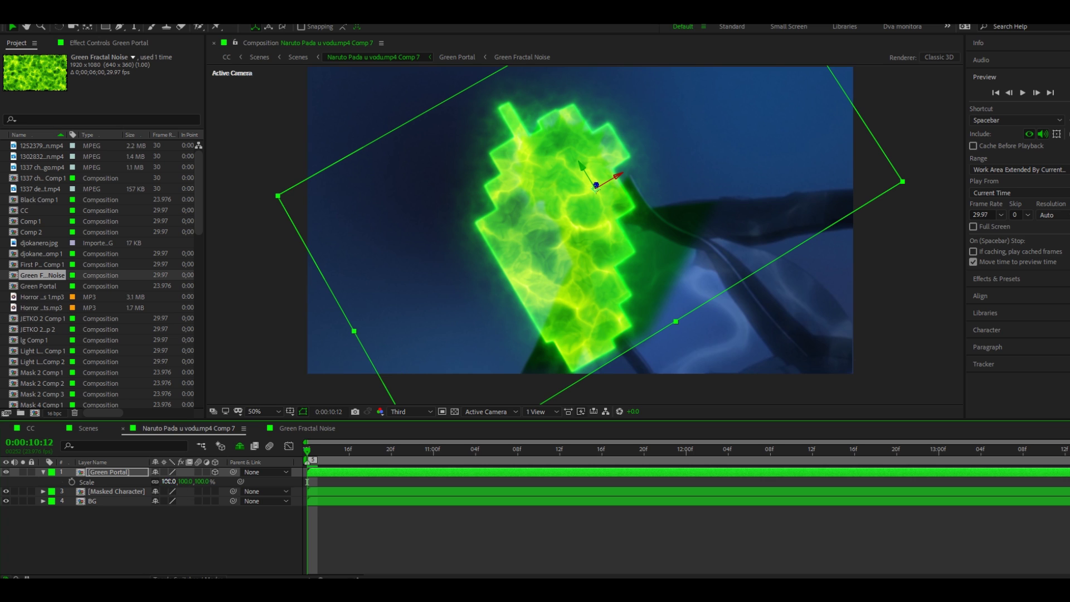
{"action": "left_click_drag", "start_coordinate": [168, 481], "coordinate": [173, 481]}
{"action": "scroll", "coordinate": [581, 275], "scroll_direction": "down", "scroll_amount": 2}
{"action": "left_click_drag", "start_coordinate": [578, 253], "coordinate": [577, 252]}
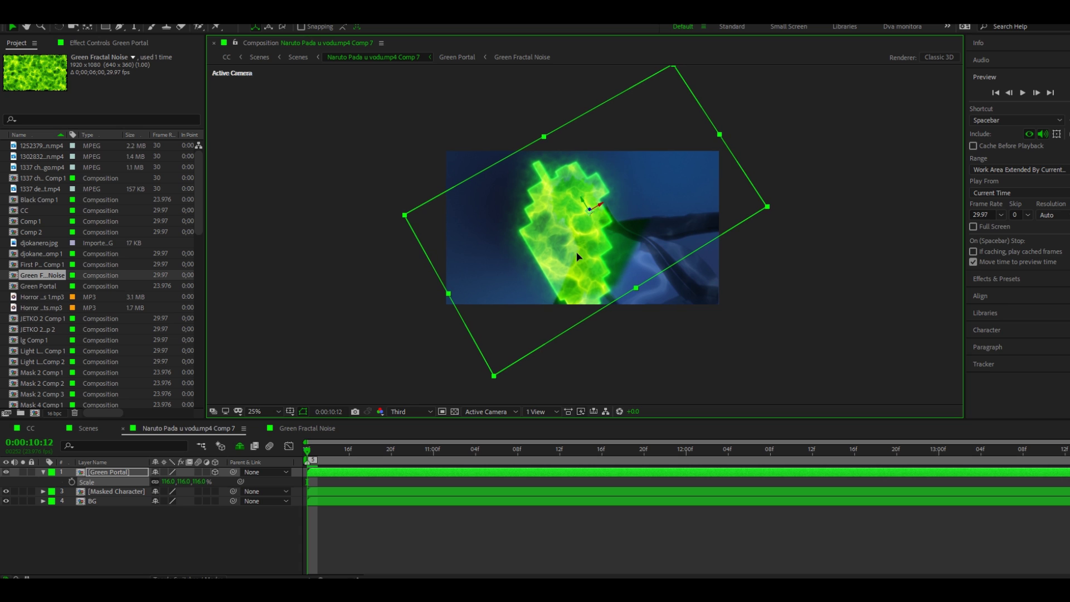
{"action": "key", "text": "s"}
Step: Place the Green Portal layer beneath the Masked Character layer and preview the composite from its first visible frame
{"action": "left_click_drag", "start_coordinate": [106, 474], "coordinate": [110, 484]}
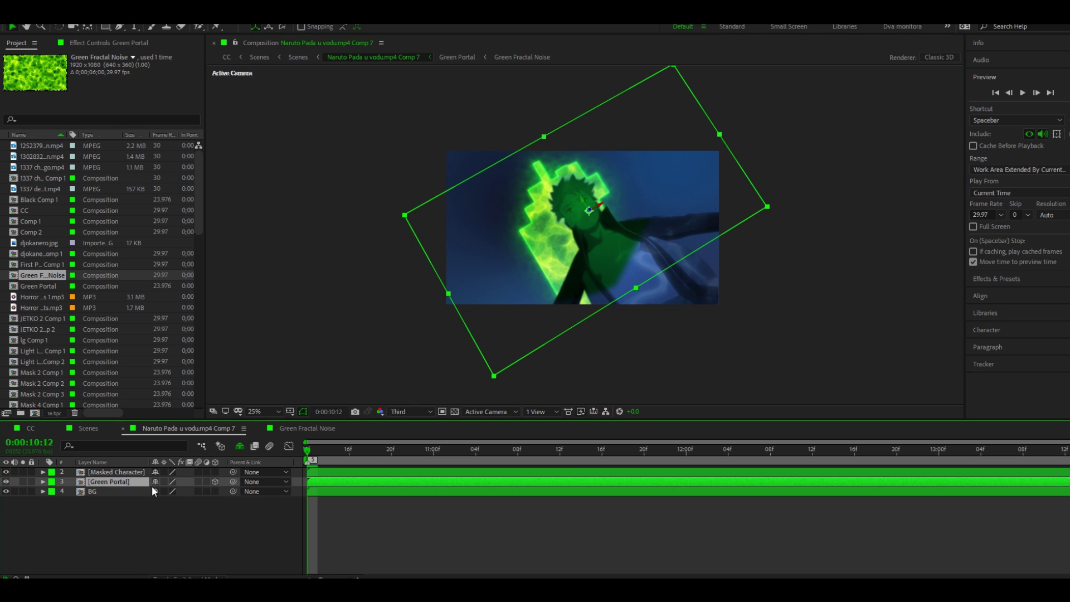
{"action": "key", "text": "space"}
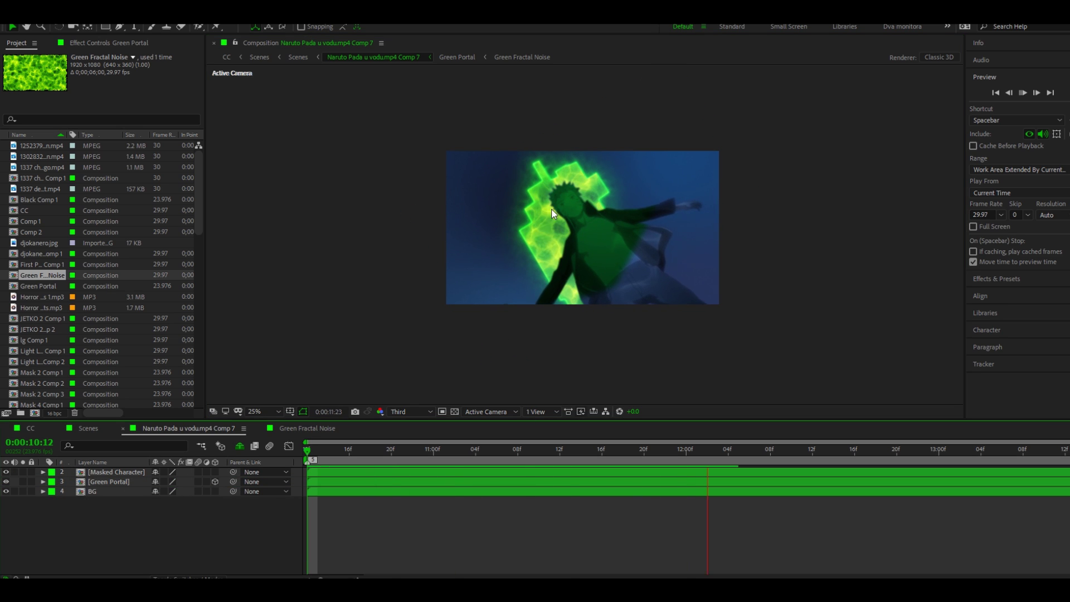
{"action": "key", "text": "space"}
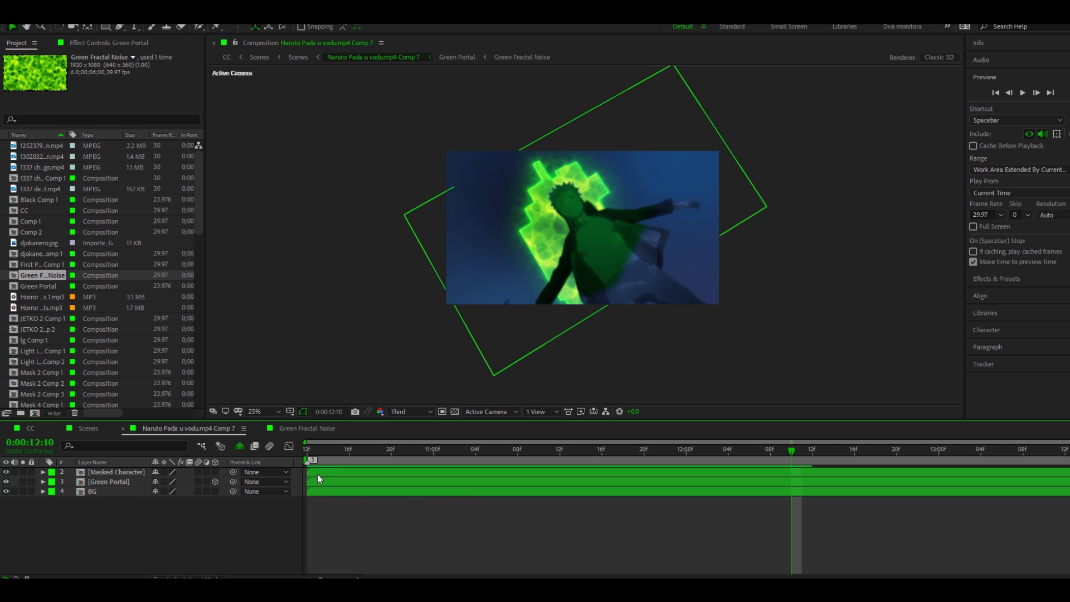
{"action": "key", "text": "Home"}
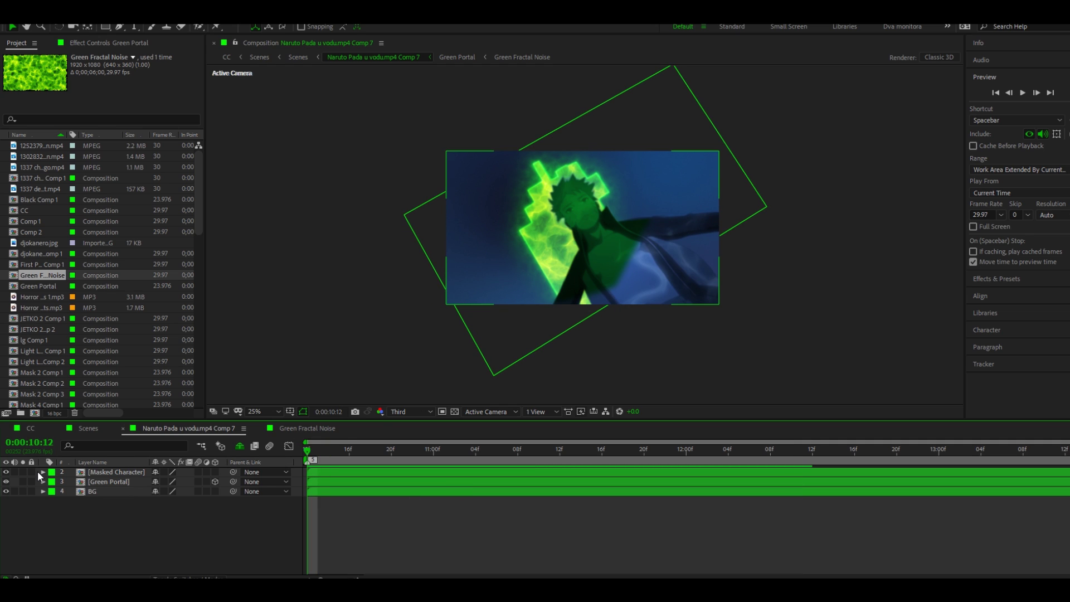
Step: Hide the Masked Character and BG layers, leaving only the Green Portal visible
{"action": "left_click", "coordinate": [6, 472]}
{"action": "left_click", "coordinate": [101, 479]}
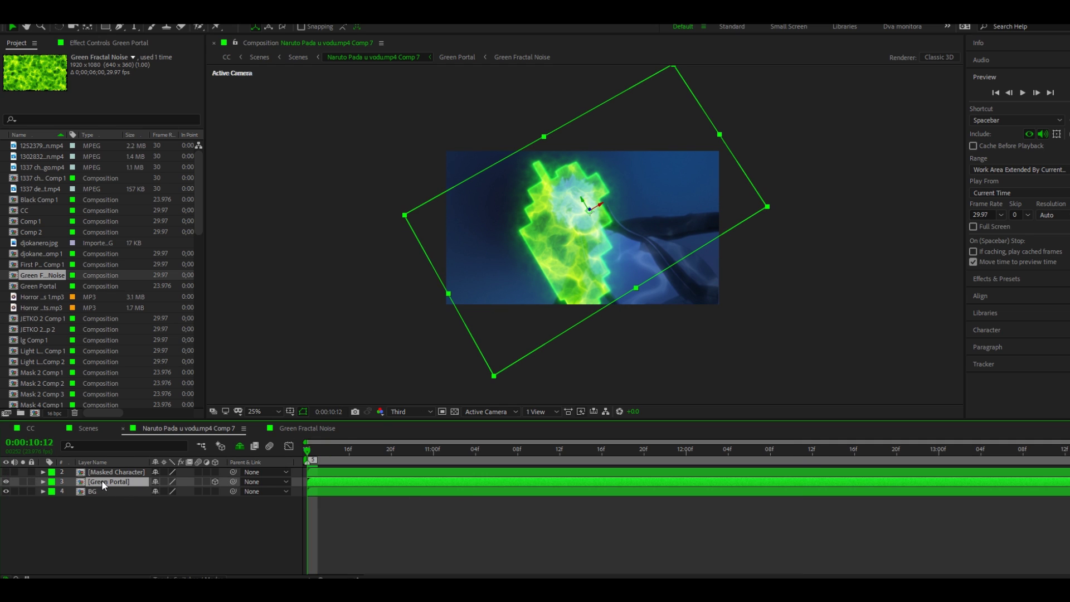
{"action": "left_click", "coordinate": [380, 519]}
{"action": "left_click", "coordinate": [6, 491]}
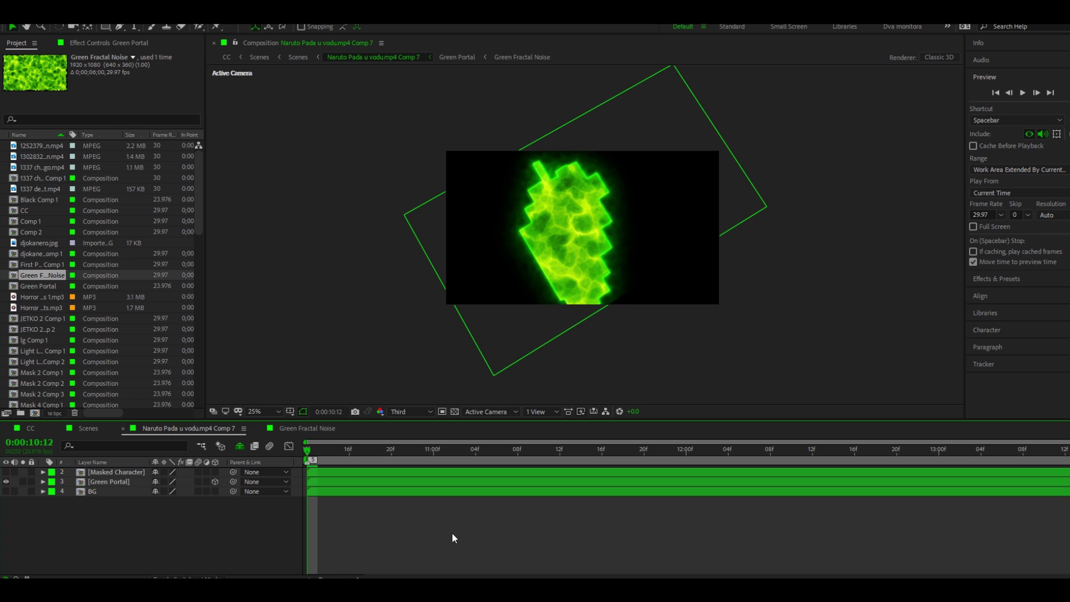
Step: Create a black 1920 x 1080 solid named Optical Flares
{"action": "right_click", "coordinate": [225, 515]}
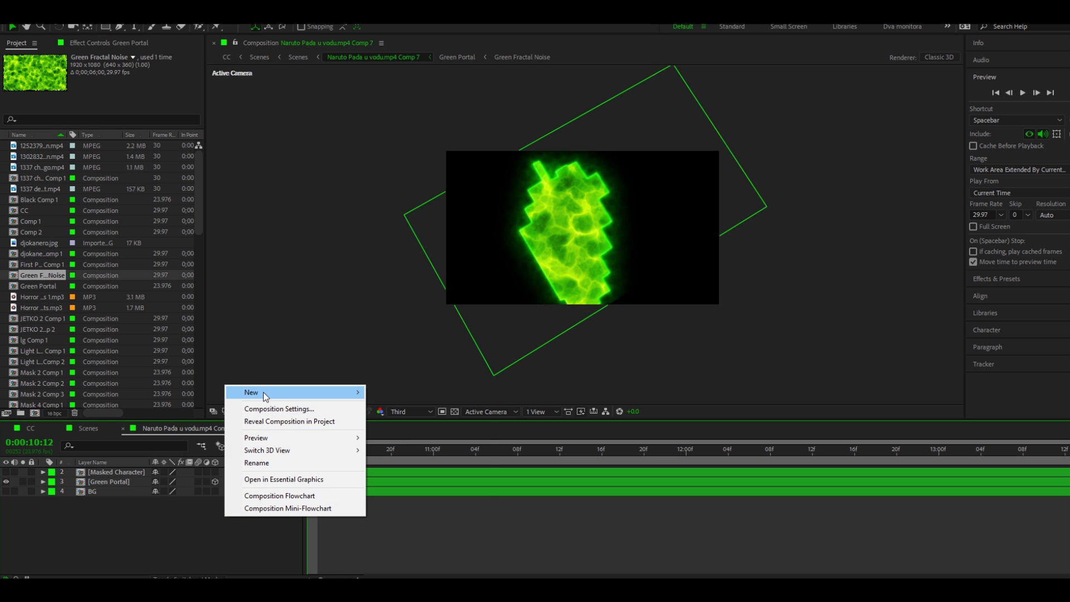
{"action": "mouse_move", "coordinate": [263, 392]}
{"action": "left_click", "coordinate": [392, 423]}
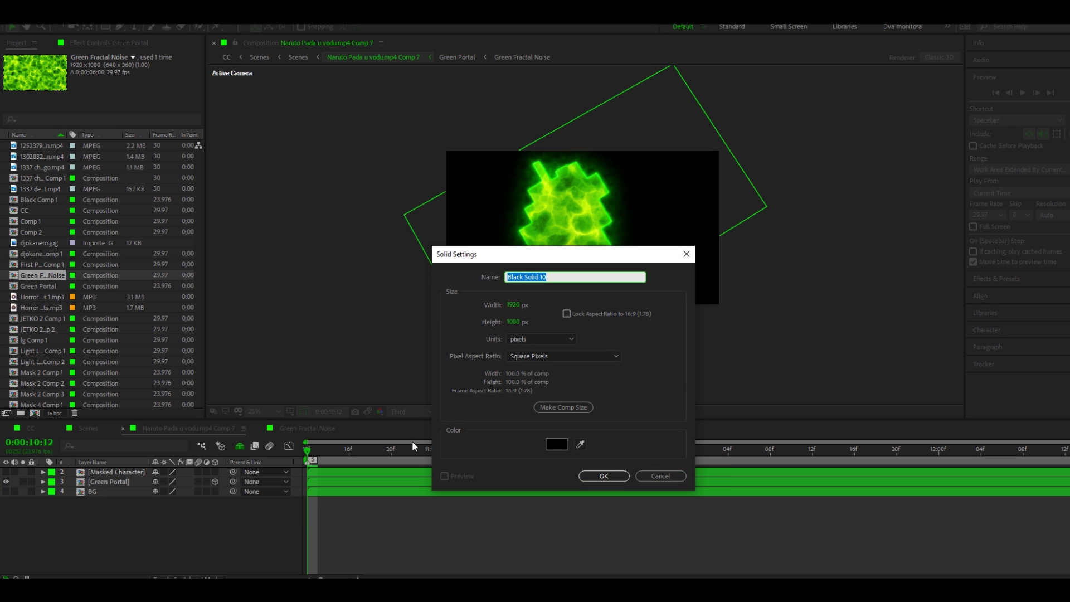
{"action": "type", "text": "Optical Flares"}
{"action": "left_click", "coordinate": [601, 477]}
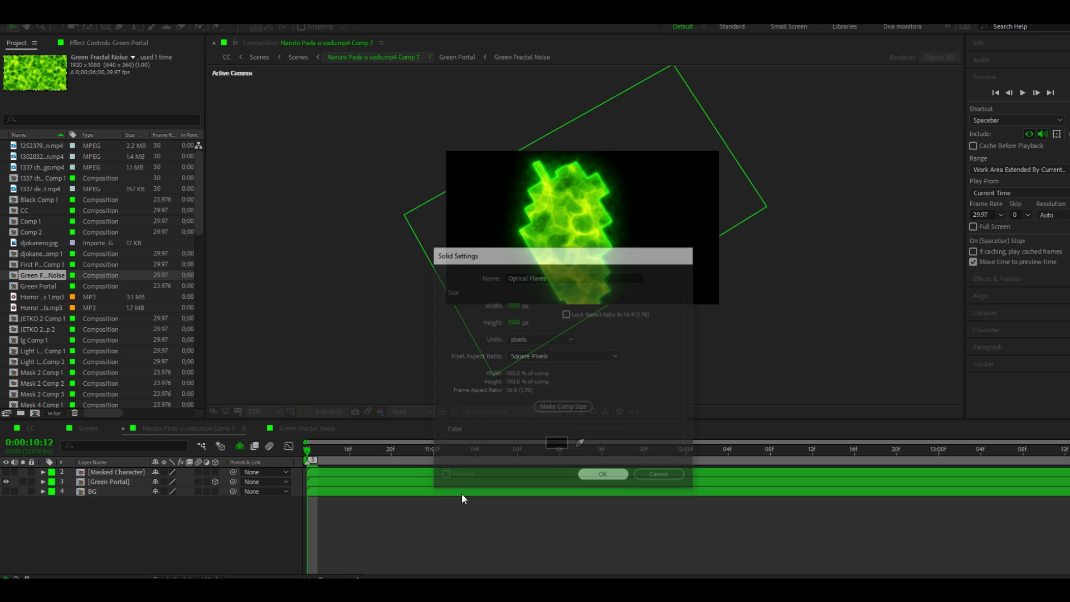
Step: Move the Optical Flares solid beneath the Green Portal layer and apply the Optical Flares effect to it
{"action": "left_click_drag", "start_coordinate": [115, 471], "coordinate": [138, 503]}
{"action": "key", "text": "ctrl+space"}
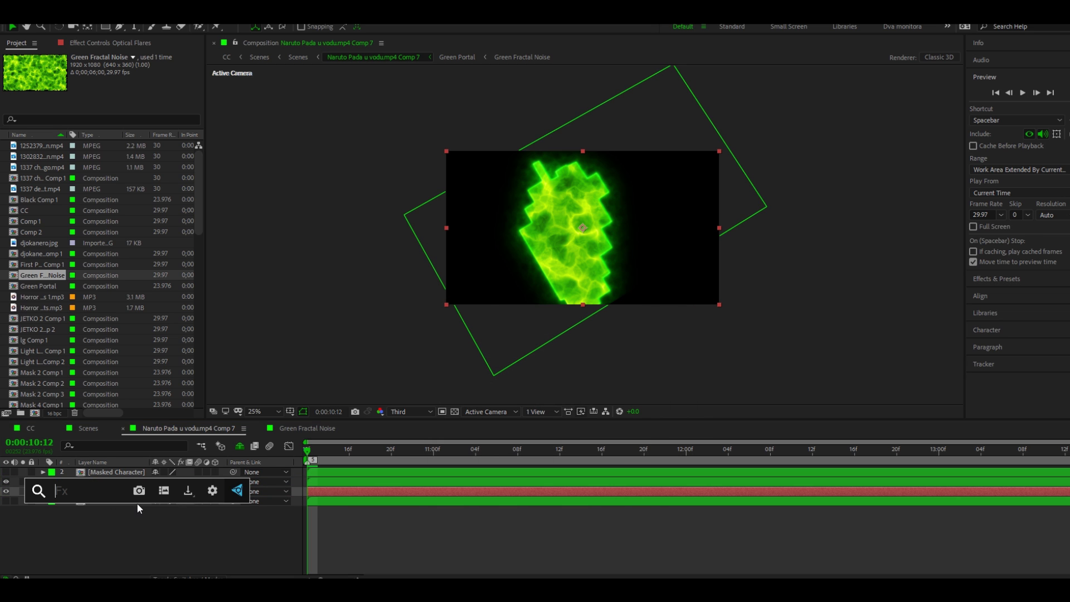
{"action": "type", "text": "Optical"}
{"action": "key", "text": "Return"}
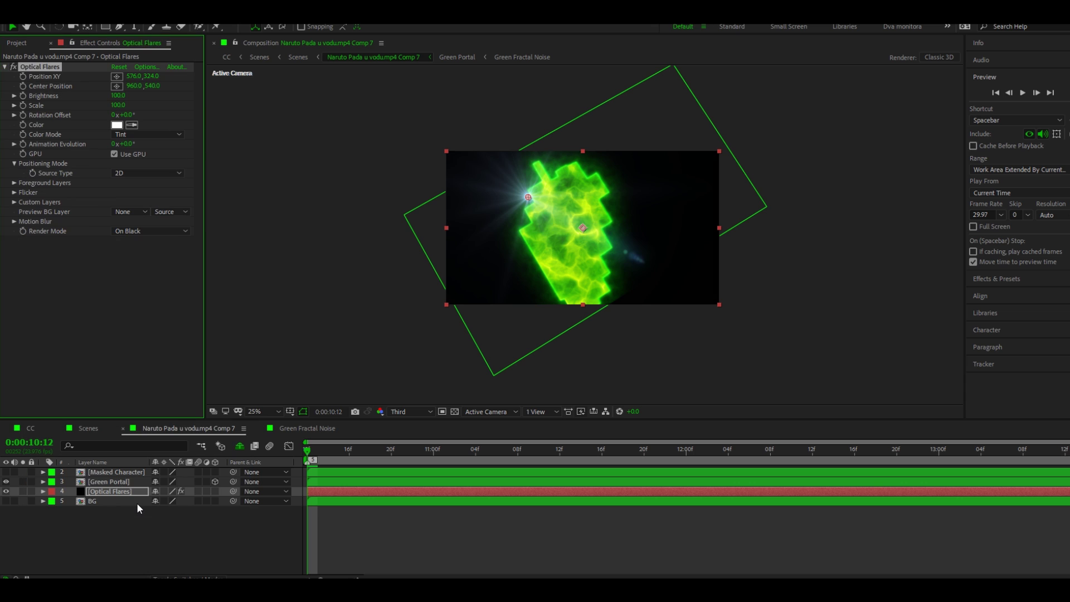
Step: Load the Evening Sun preset from the Light presets in the Optical Flares options
{"action": "left_click", "coordinate": [149, 67]}
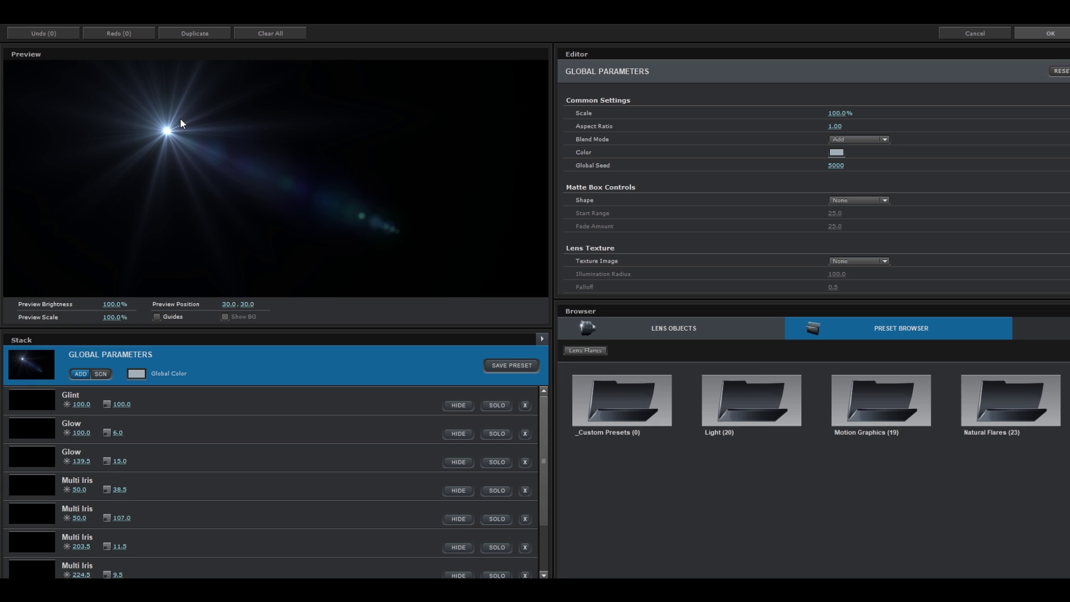
{"action": "left_click", "coordinate": [747, 401]}
{"action": "scroll", "coordinate": [768, 448], "scroll_direction": "down", "scroll_amount": 2}
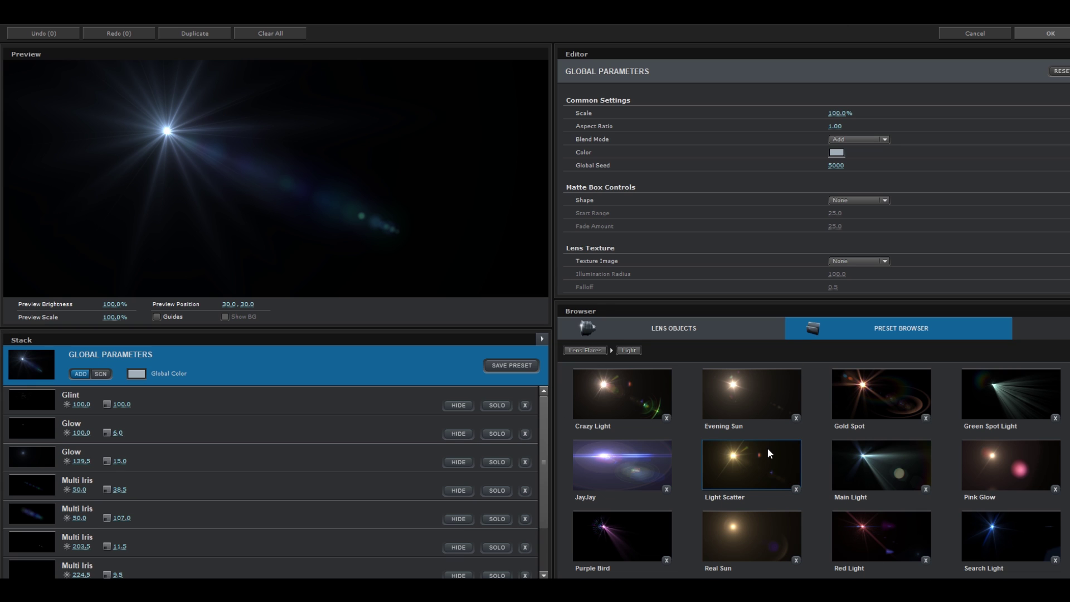
{"action": "scroll", "coordinate": [764, 454], "scroll_direction": "up", "scroll_amount": 1}
{"action": "left_click", "coordinate": [754, 450]}
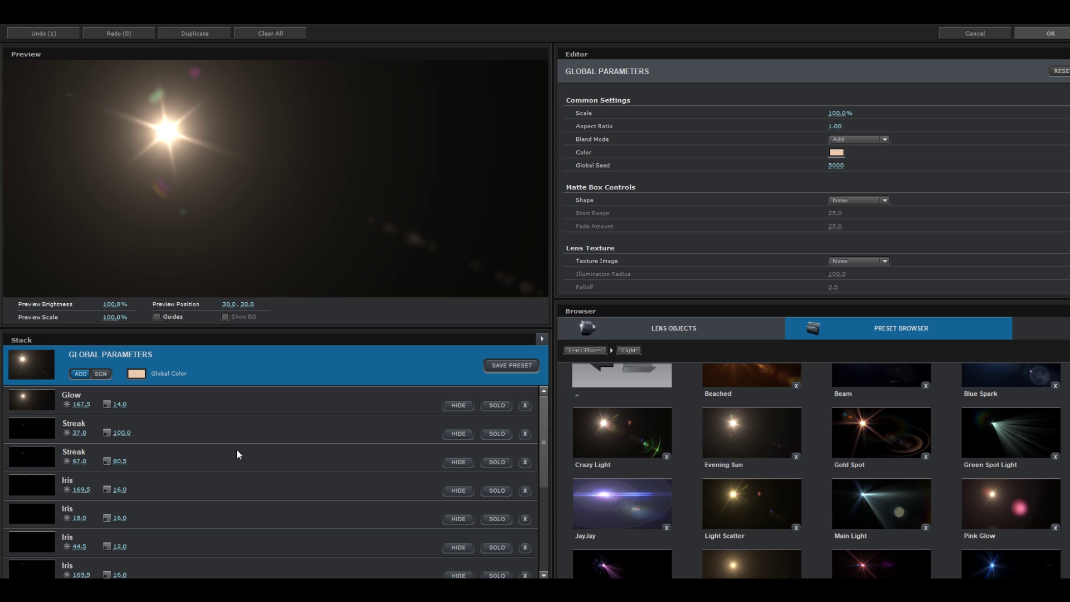
Step: Remove the Streak and Iris elements directly below the Glow in the flare stack and accept the flare
{"action": "left_click", "coordinate": [526, 436]}
{"action": "left_click", "coordinate": [525, 436]}
{"action": "left_click", "coordinate": [526, 436]}
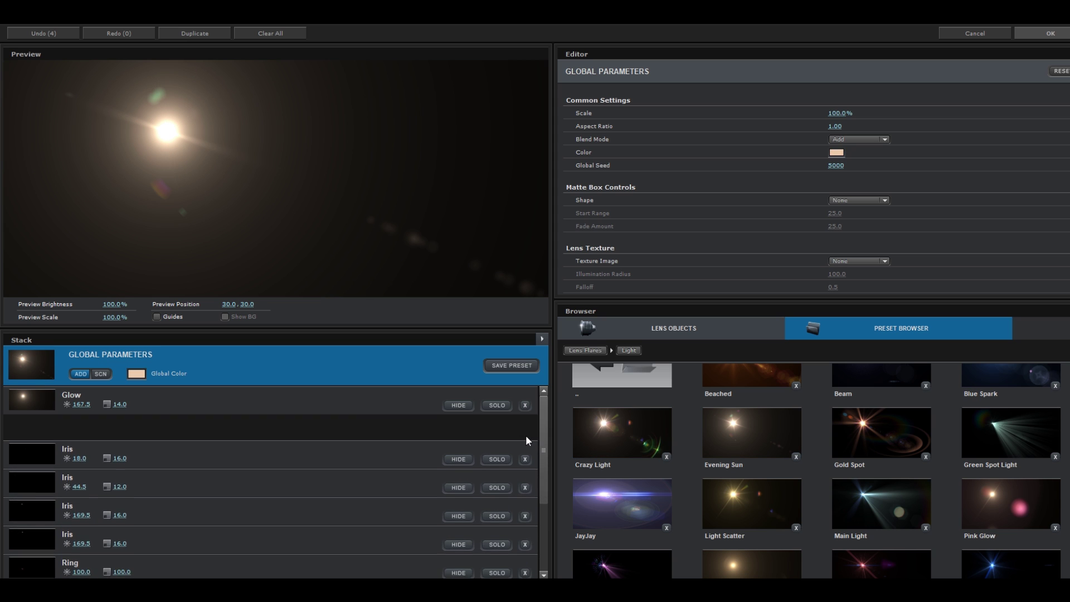
{"action": "left_click", "coordinate": [526, 436]}
{"action": "left_click", "coordinate": [526, 436]}
{"action": "left_click", "coordinate": [526, 436]}
{"action": "left_click", "coordinate": [525, 435]}
{"action": "left_click", "coordinate": [526, 435]}
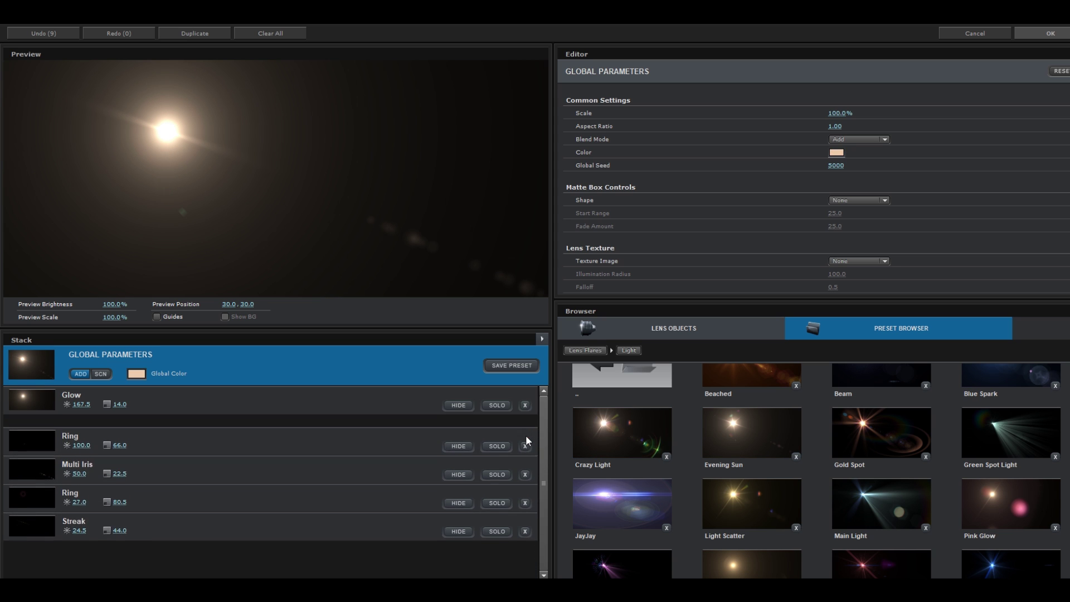
{"action": "left_click", "coordinate": [1051, 36]}
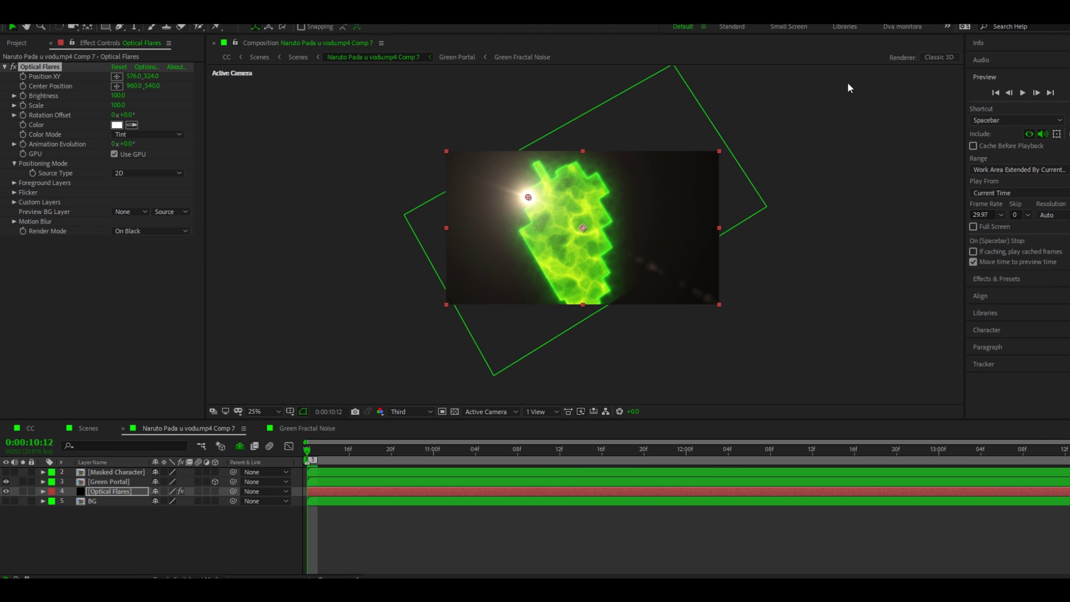
Step: Tint the optical flare a saturated green and set its brightness to 90
{"action": "left_click", "coordinate": [117, 125]}
{"action": "left_click_drag", "start_coordinate": [174, 90], "coordinate": [176, 115]}
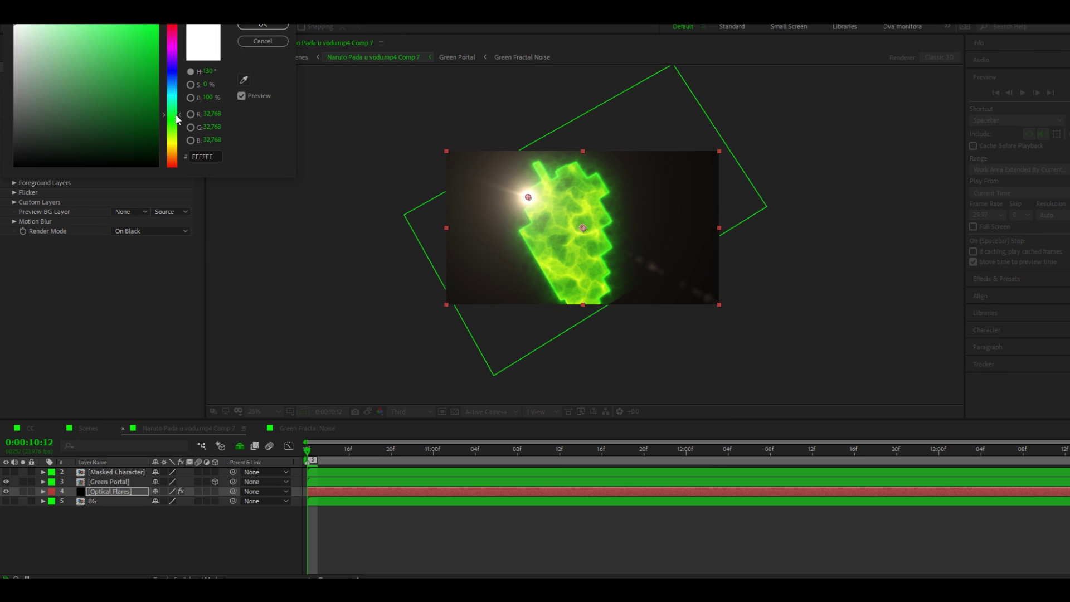
{"action": "left_click", "coordinate": [142, 54]}
{"action": "left_click_drag", "start_coordinate": [149, 43], "coordinate": [159, 25]}
{"action": "left_click", "coordinate": [269, 26]}
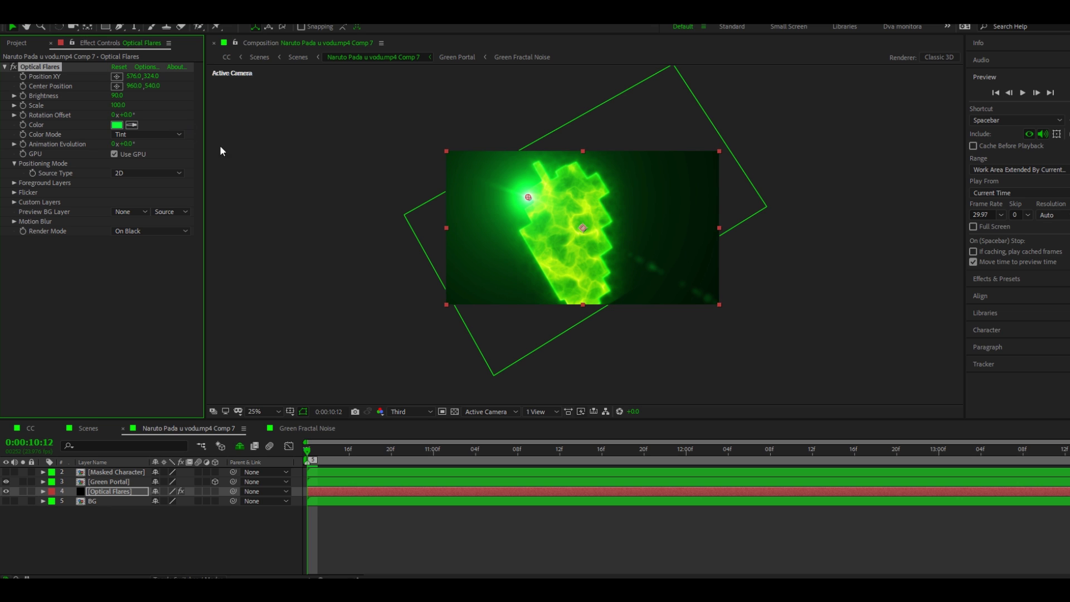
Step: Position the flare in the middle of the portal at 872, 564 and show the Masked Character layer
{"action": "left_click_drag", "start_coordinate": [527, 198], "coordinate": [570, 232]}
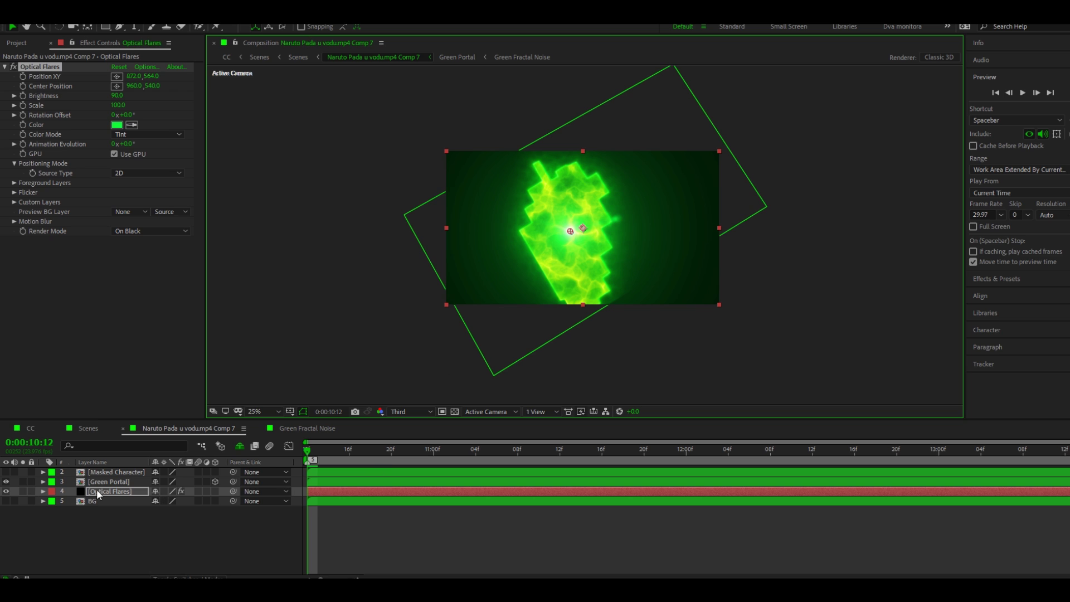
{"action": "left_click", "coordinate": [5, 472]}
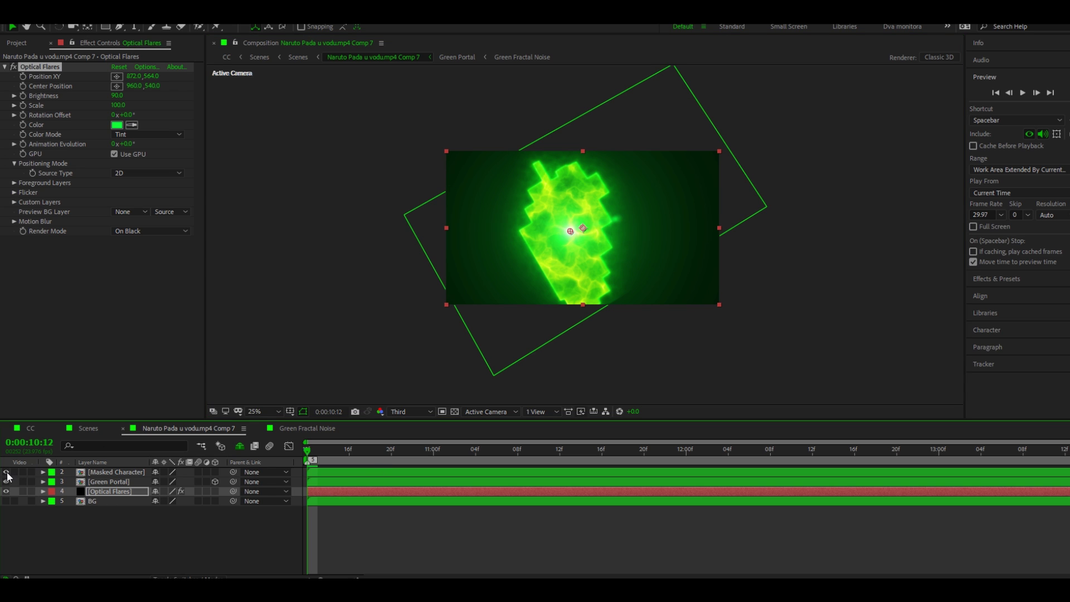
Step: Set the Optical Flares layer's blending mode to Screen and show the BG layer
{"action": "right_click", "coordinate": [375, 497]}
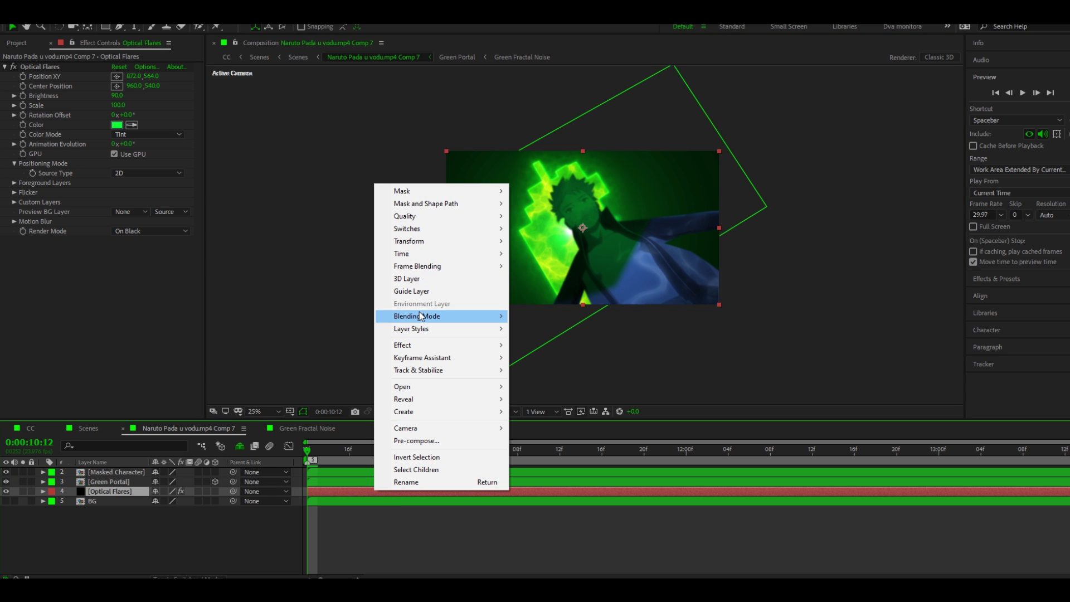
{"action": "mouse_move", "coordinate": [474, 316]}
{"action": "left_click", "coordinate": [551, 255]}
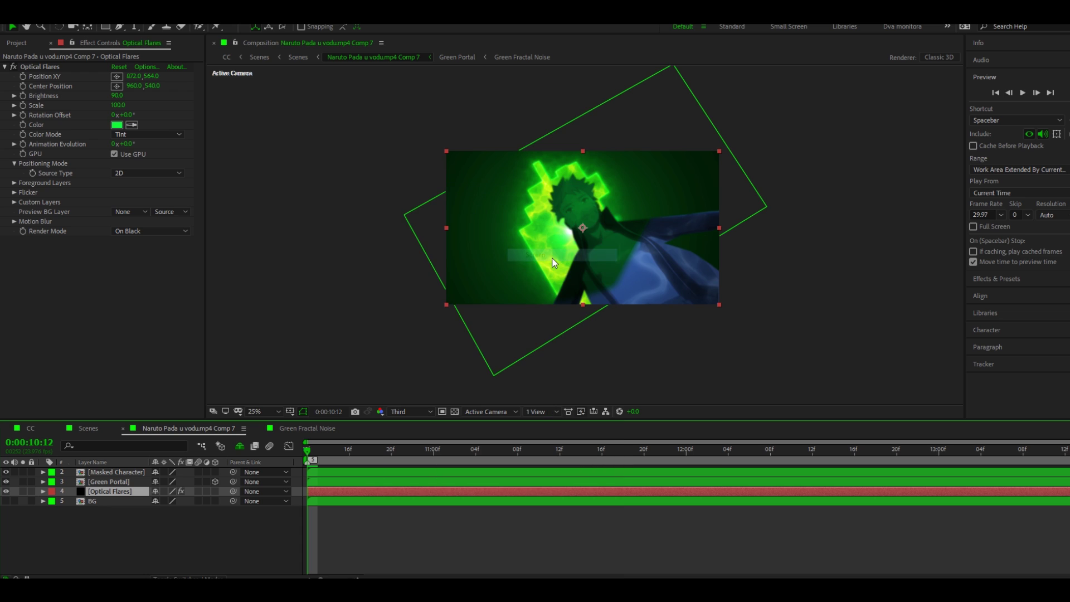
{"action": "right_click", "coordinate": [98, 490]}
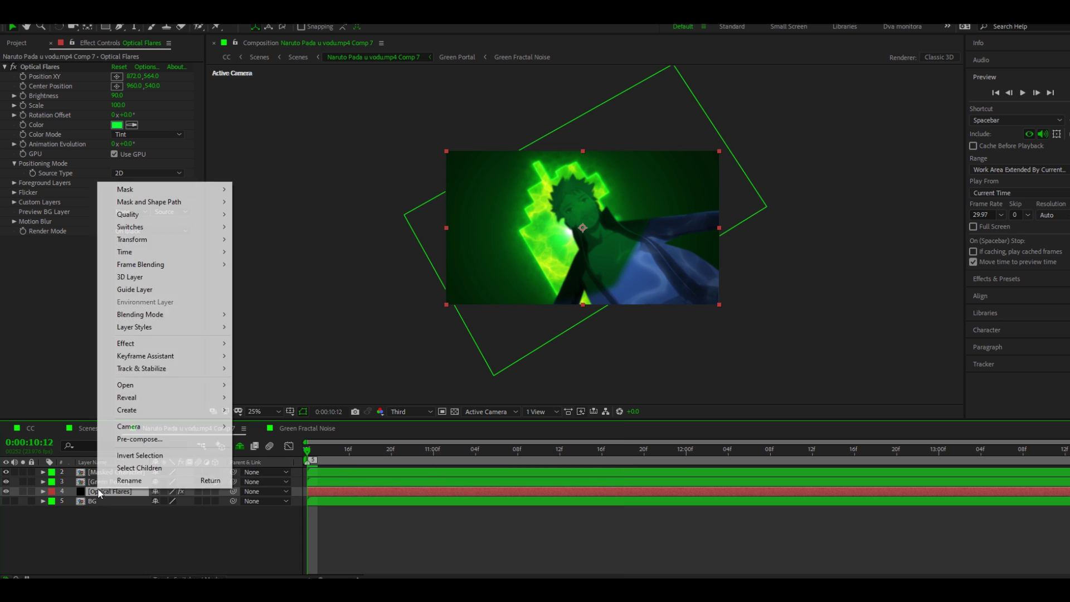
{"action": "mouse_move", "coordinate": [165, 309]}
{"action": "left_click", "coordinate": [278, 254]}
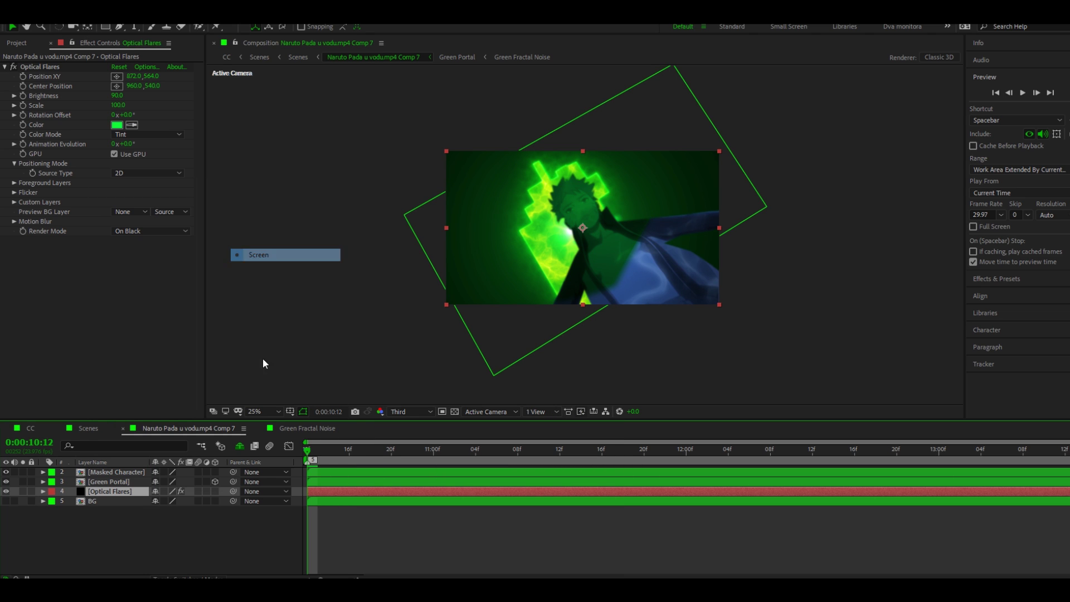
{"action": "left_click", "coordinate": [6, 500]}
Step: Check the flare at a later frame, then set its brightness to 130 and its position to 1069, 636
{"action": "left_click", "coordinate": [429, 526]}
{"action": "left_click_drag", "start_coordinate": [460, 450], "coordinate": [486, 458]}
{"action": "left_click", "coordinate": [330, 480]}
{"action": "left_click", "coordinate": [341, 491]}
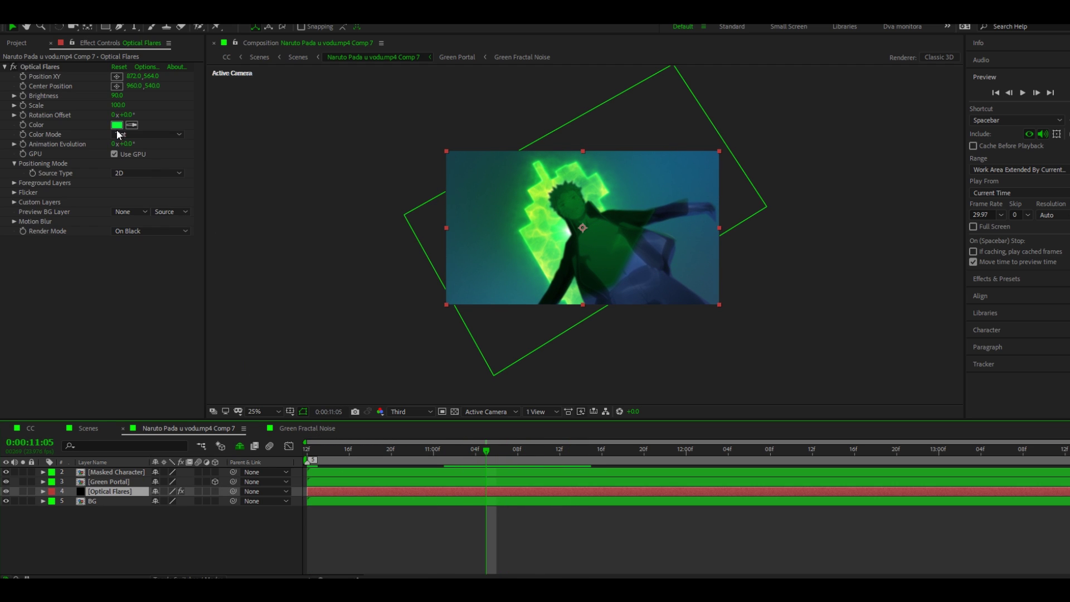
{"action": "left_click", "coordinate": [118, 96]}
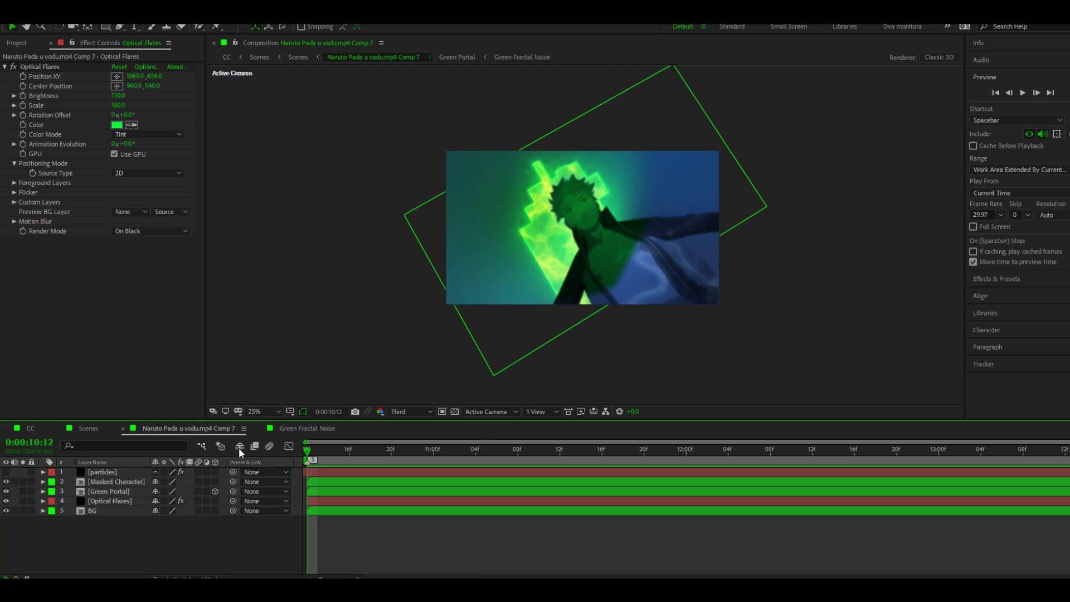
Step: Move the particles layer directly beneath the Masked Character layer and make it visible
{"action": "left_click_drag", "start_coordinate": [91, 474], "coordinate": [92, 486]}
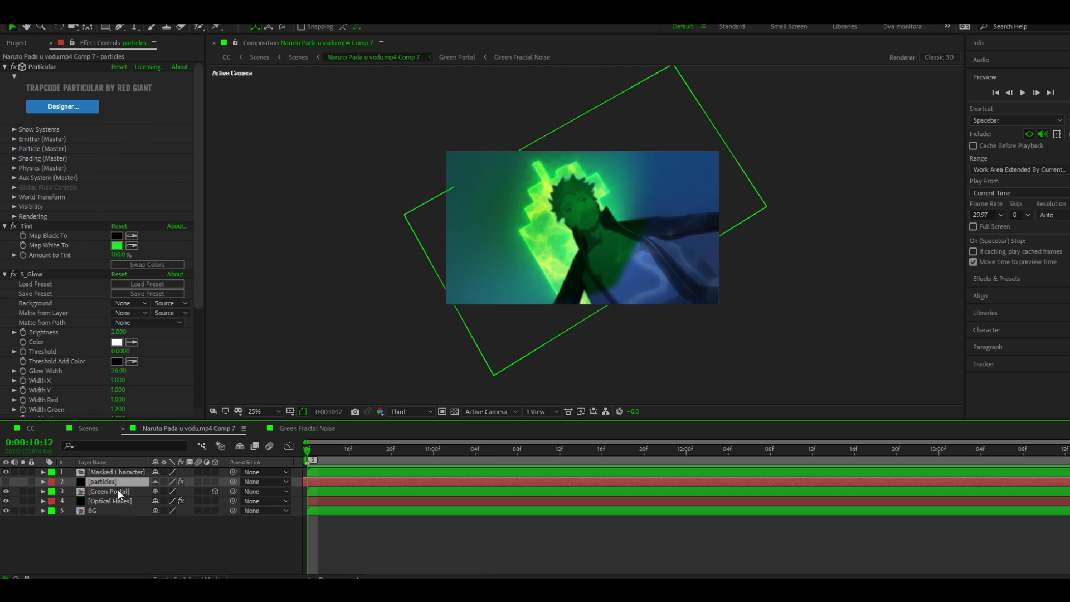
{"action": "left_click", "coordinate": [7, 482]}
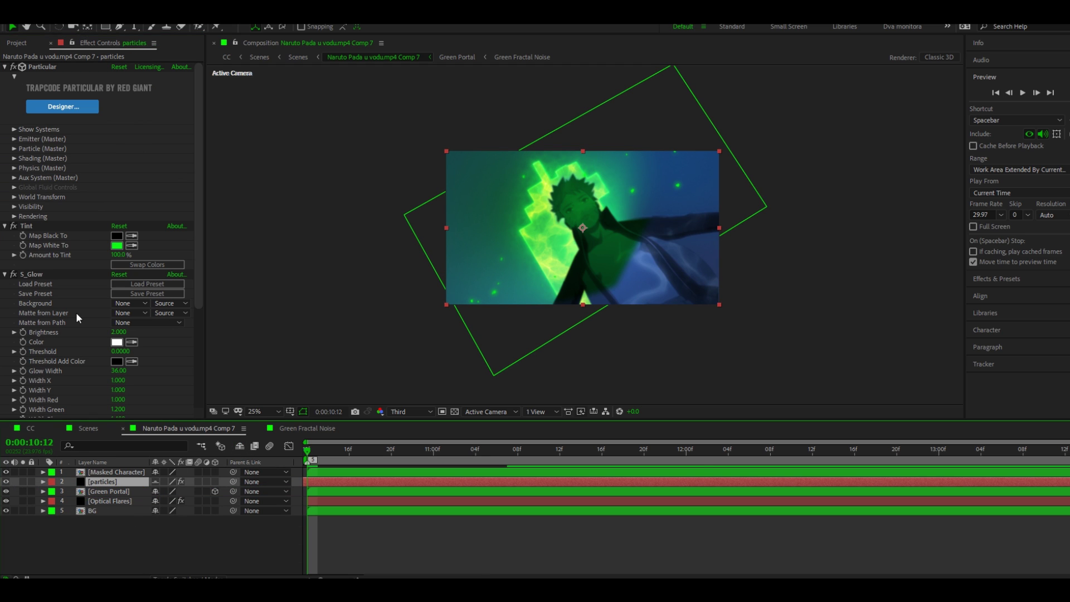
Step: Examine the Emitter and Particle settings of the Particular effect on the particles layer
{"action": "left_click", "coordinate": [5, 225]}
{"action": "left_click", "coordinate": [5, 236]}
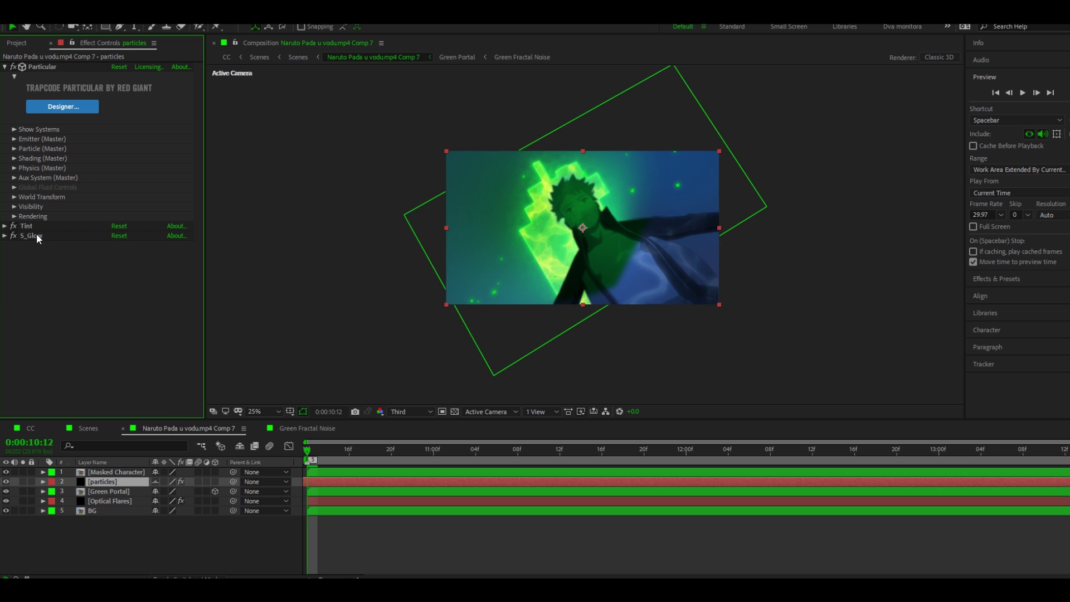
{"action": "left_click", "coordinate": [14, 139]}
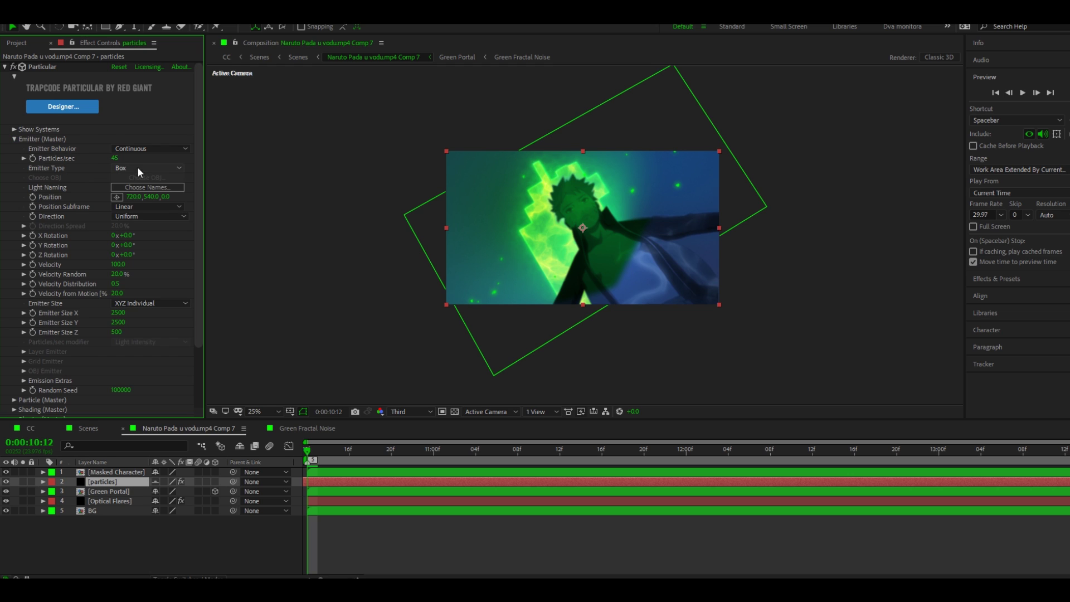
{"action": "scroll", "coordinate": [137, 166], "scroll_direction": "down", "scroll_amount": 2}
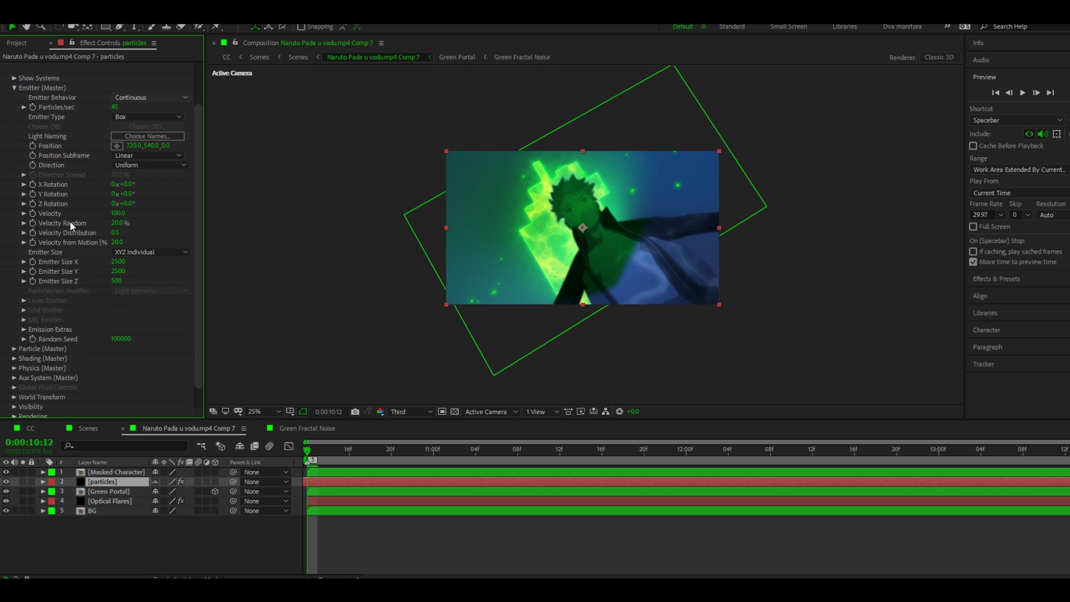
{"action": "scroll", "coordinate": [167, 211], "scroll_direction": "down", "scroll_amount": 1}
{"action": "scroll", "coordinate": [126, 235], "scroll_direction": "up", "scroll_amount": 3}
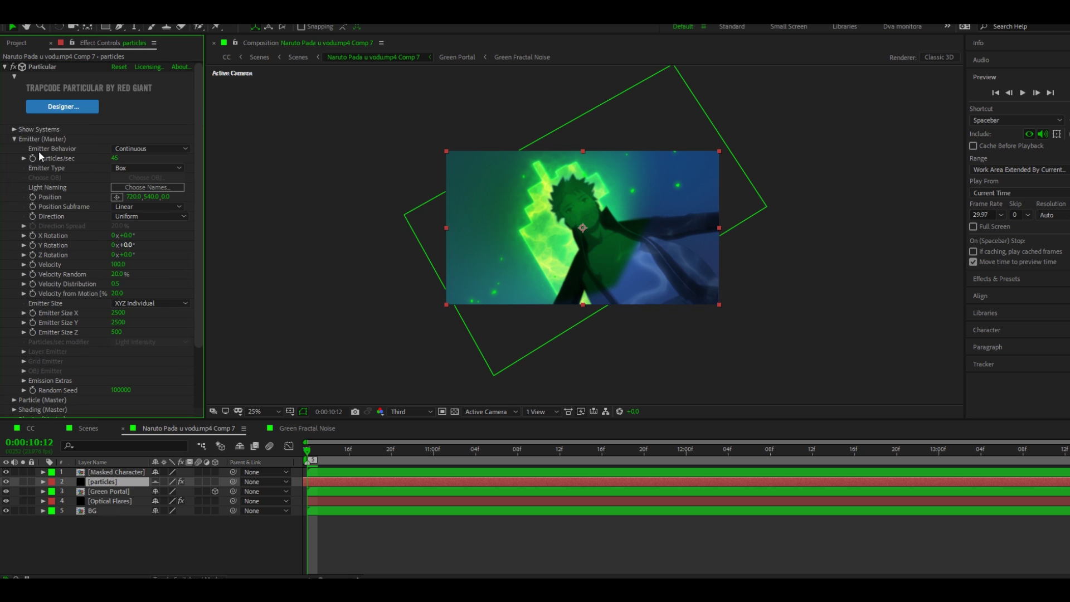
{"action": "left_click", "coordinate": [14, 139]}
{"action": "left_click", "coordinate": [15, 148]}
{"action": "scroll", "coordinate": [118, 182], "scroll_direction": "down", "scroll_amount": 2}
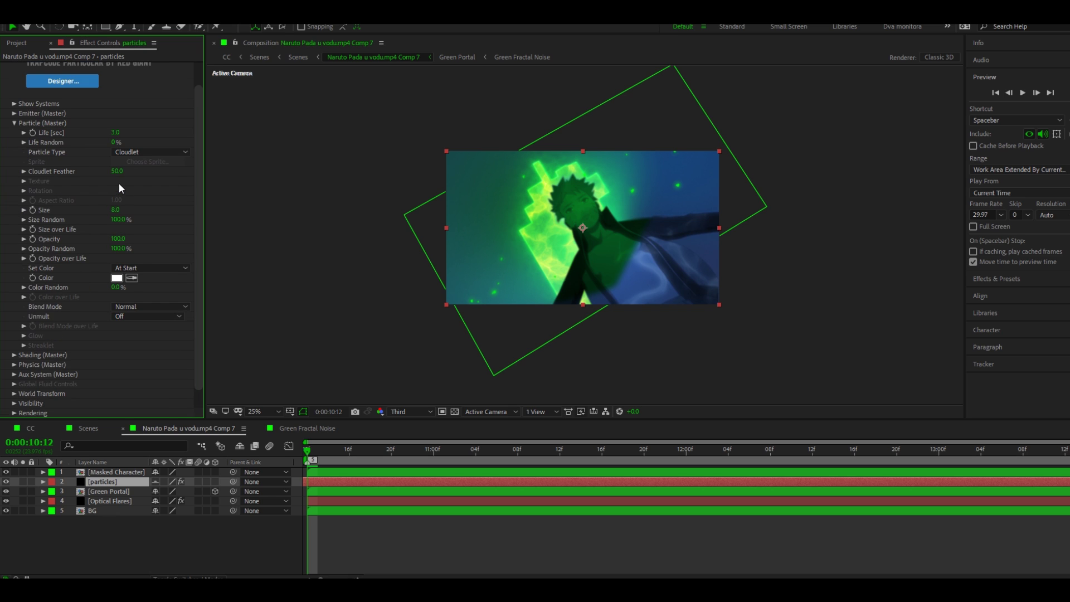
{"action": "scroll", "coordinate": [159, 209], "scroll_direction": "up", "scroll_amount": 2}
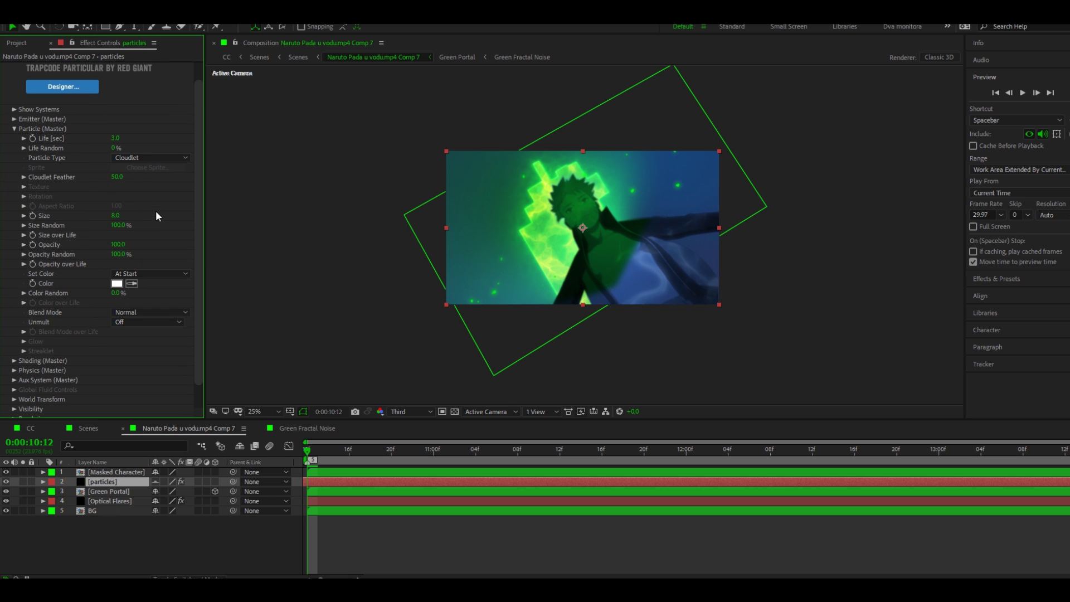
{"action": "left_click", "coordinate": [14, 148]}
Step: Review Particular's Shading, Physics, World Transform and Visibility settings on the particles layer
{"action": "left_click", "coordinate": [15, 159]}
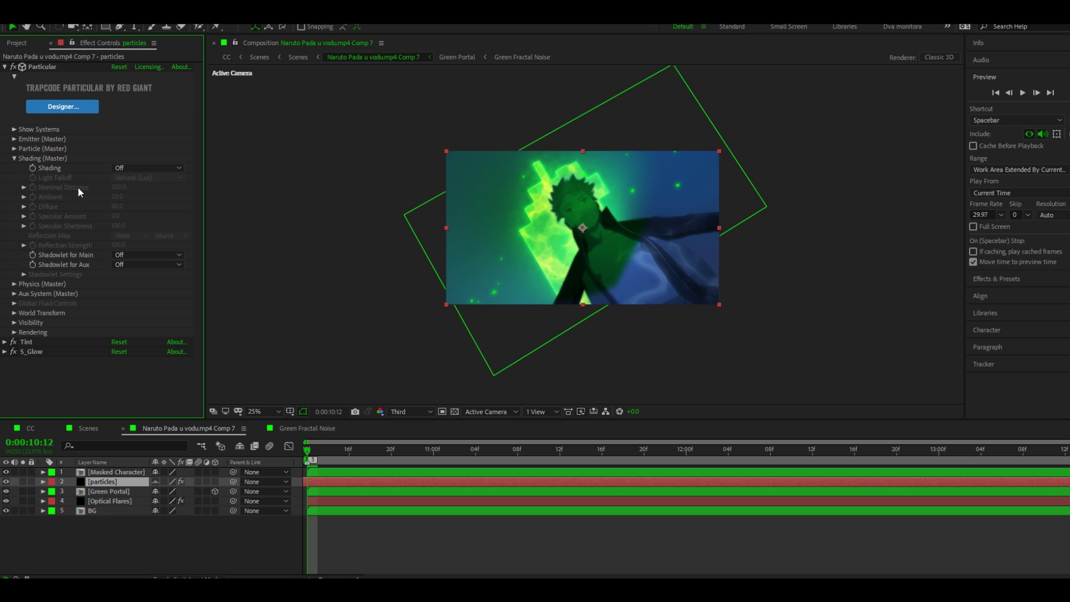
{"action": "left_click", "coordinate": [14, 158]}
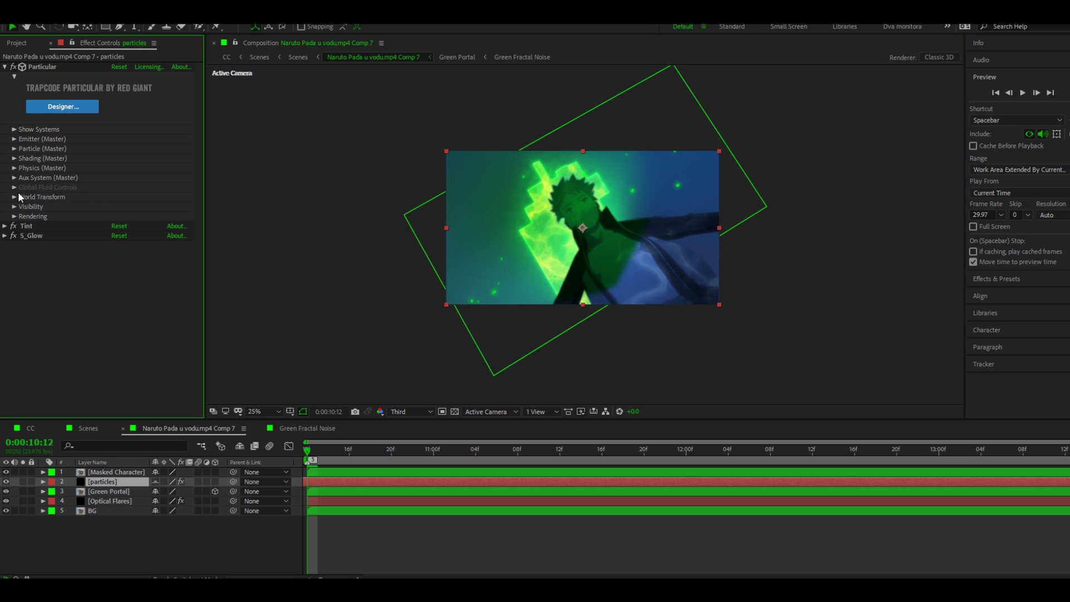
{"action": "left_click", "coordinate": [14, 168]}
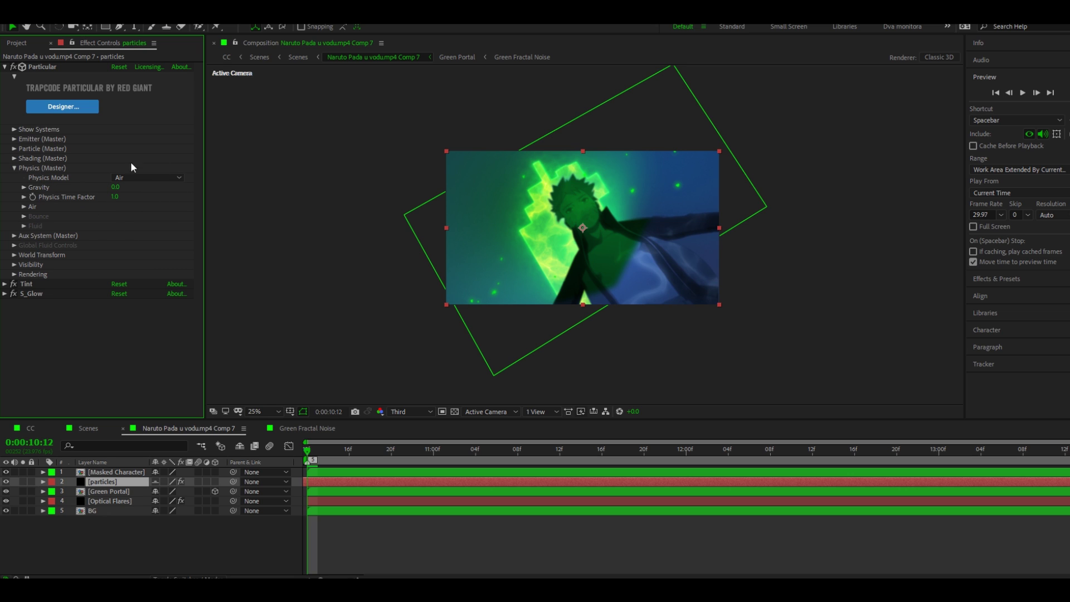
{"action": "left_click", "coordinate": [14, 168]}
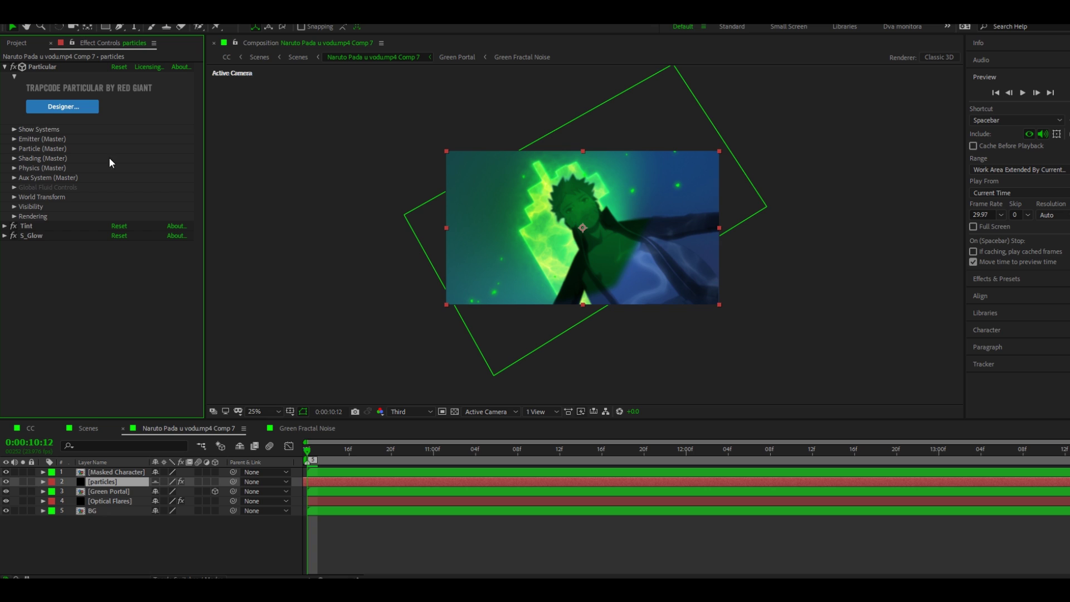
{"action": "left_click", "coordinate": [14, 197]}
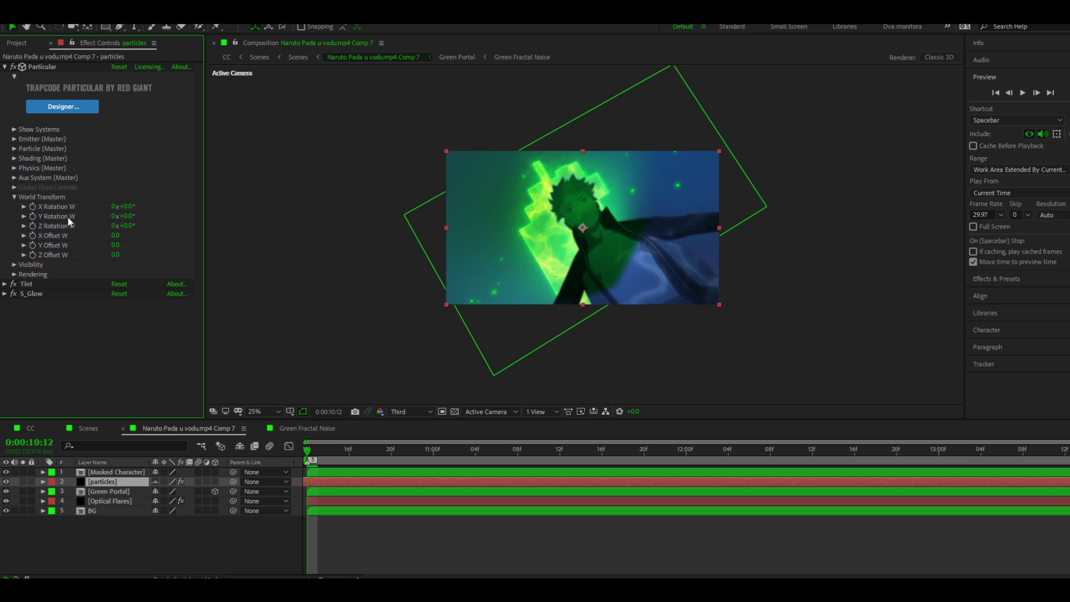
{"action": "left_click", "coordinate": [15, 197]}
{"action": "left_click", "coordinate": [15, 206]}
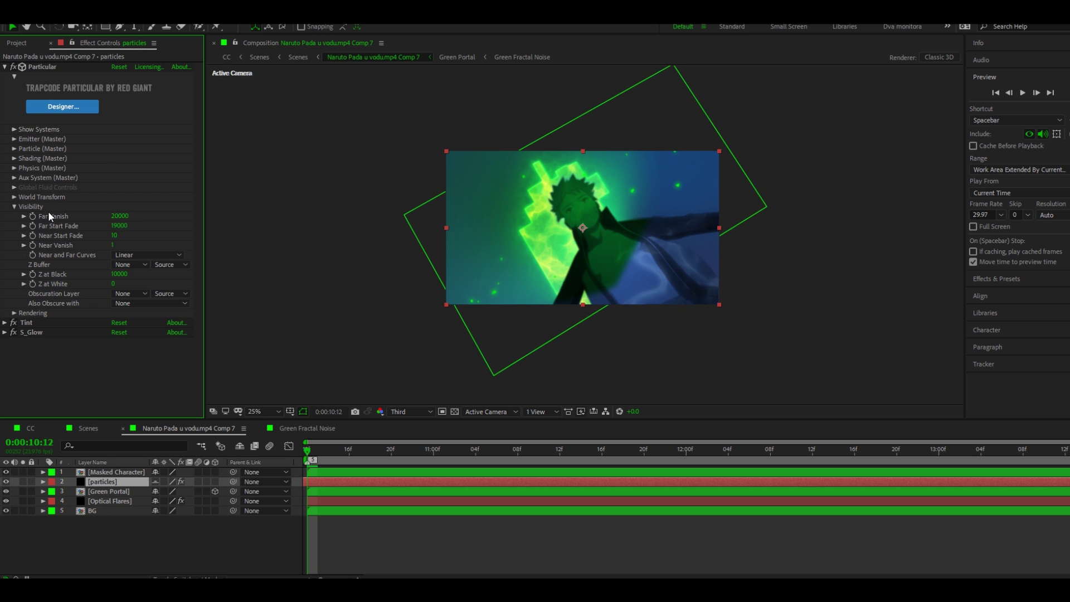
{"action": "left_click", "coordinate": [14, 207]}
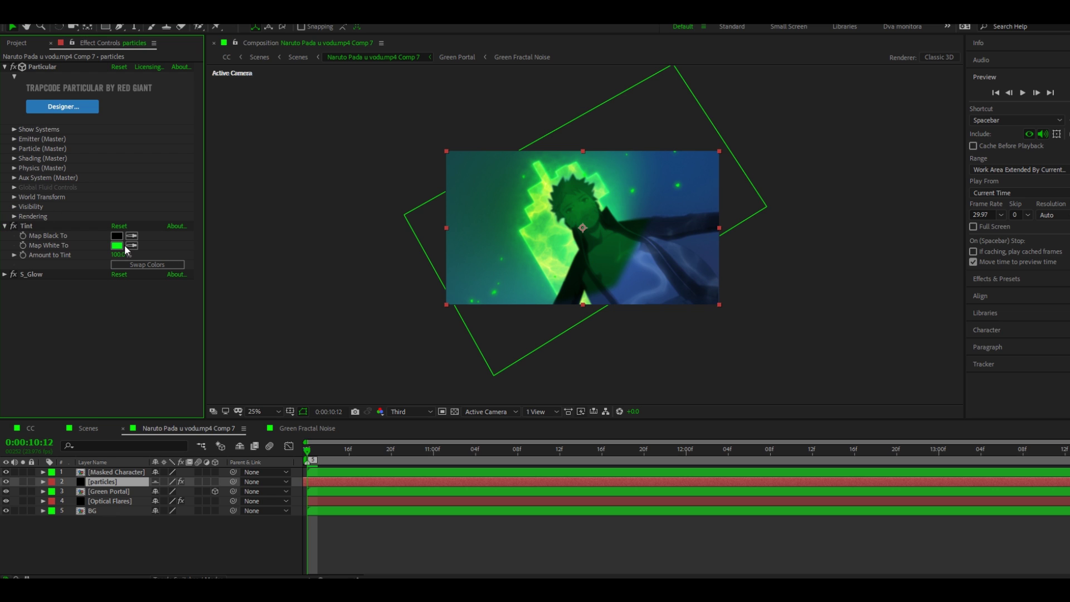
Step: Inspect the Tint effect's white mapping color and the S_Glow settings on the particles layer, then collapse all the effects
{"action": "left_click", "coordinate": [117, 246]}
{"action": "left_click", "coordinate": [250, 26]}
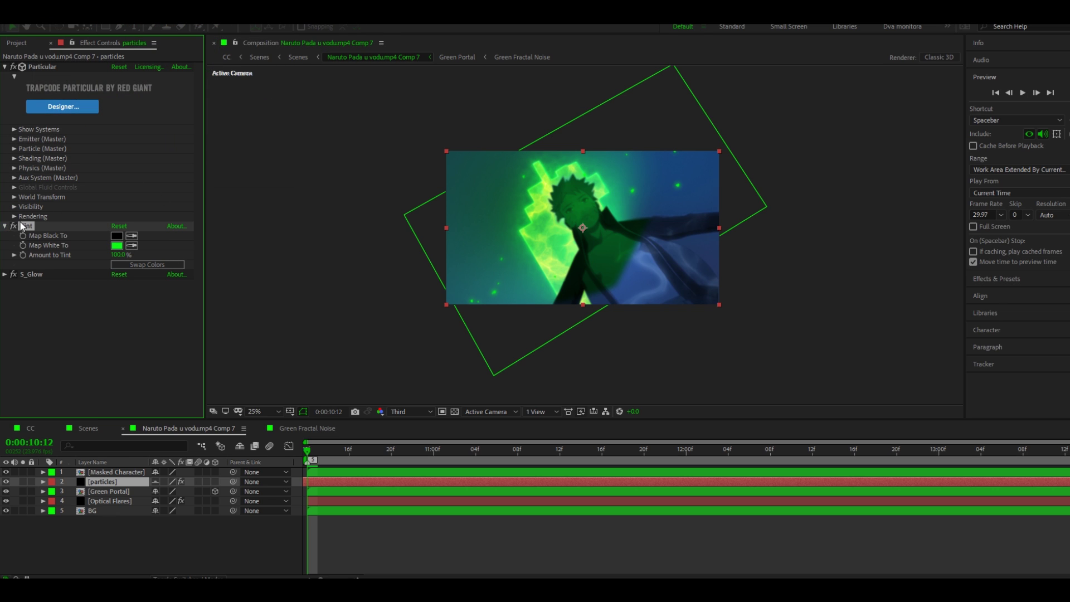
{"action": "left_click", "coordinate": [5, 225]}
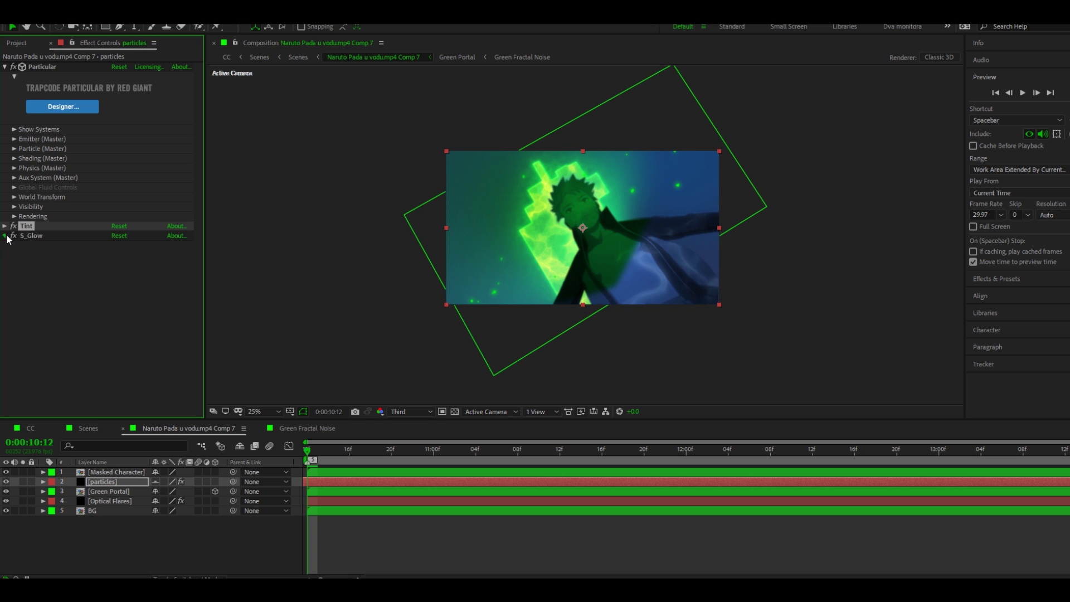
{"action": "left_click", "coordinate": [5, 236]}
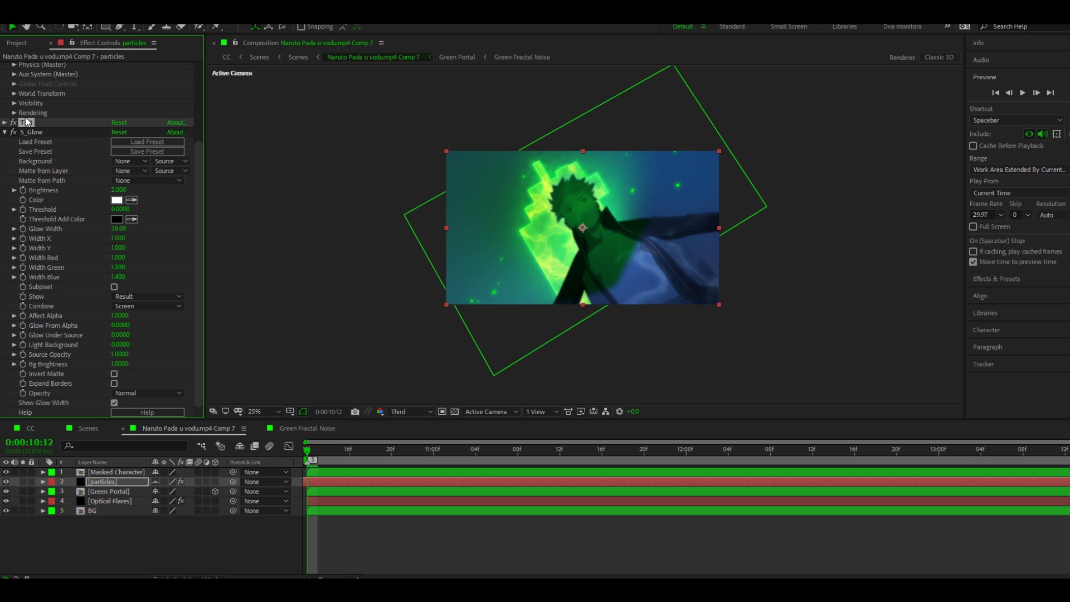
{"action": "left_click", "coordinate": [5, 133]}
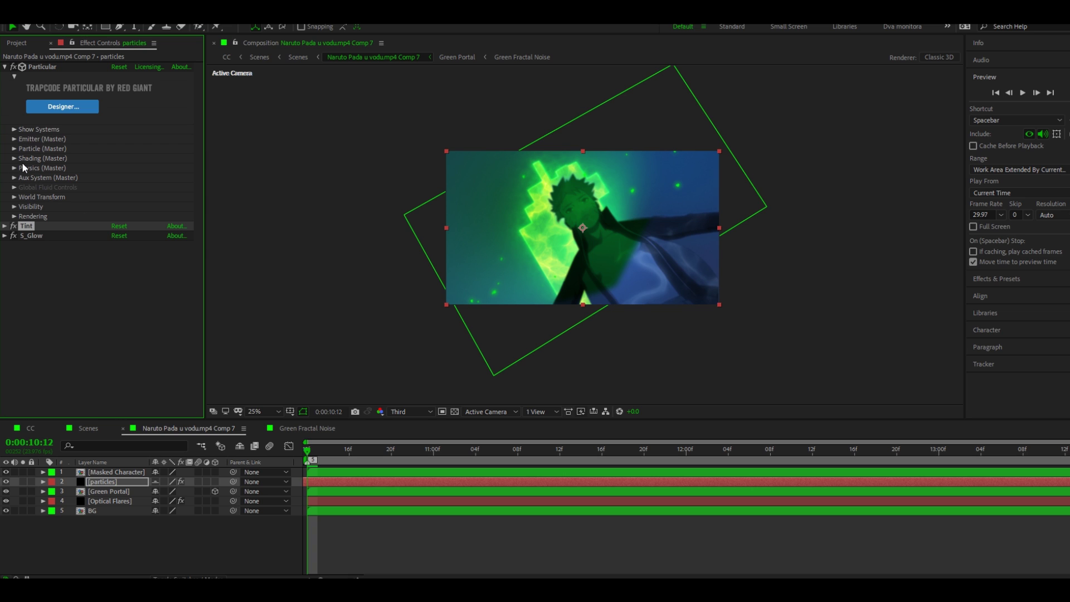
{"action": "left_click", "coordinate": [5, 67]}
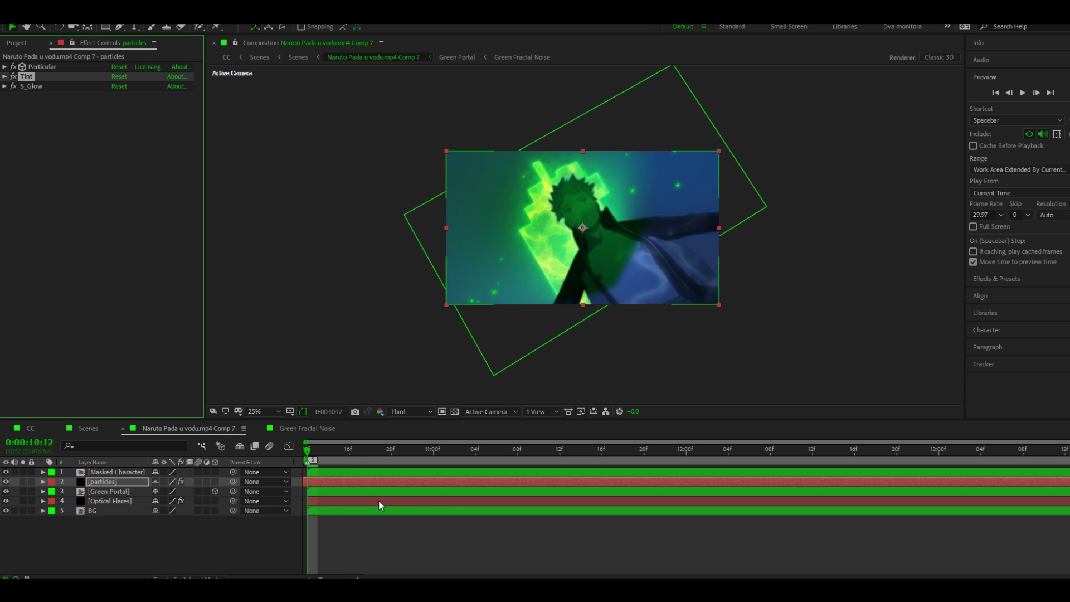
Step: Play back the portal composition, then preview the CC composition from the start of the CC 4 layer
{"action": "left_click", "coordinate": [326, 461]}
{"action": "key", "text": "space"}
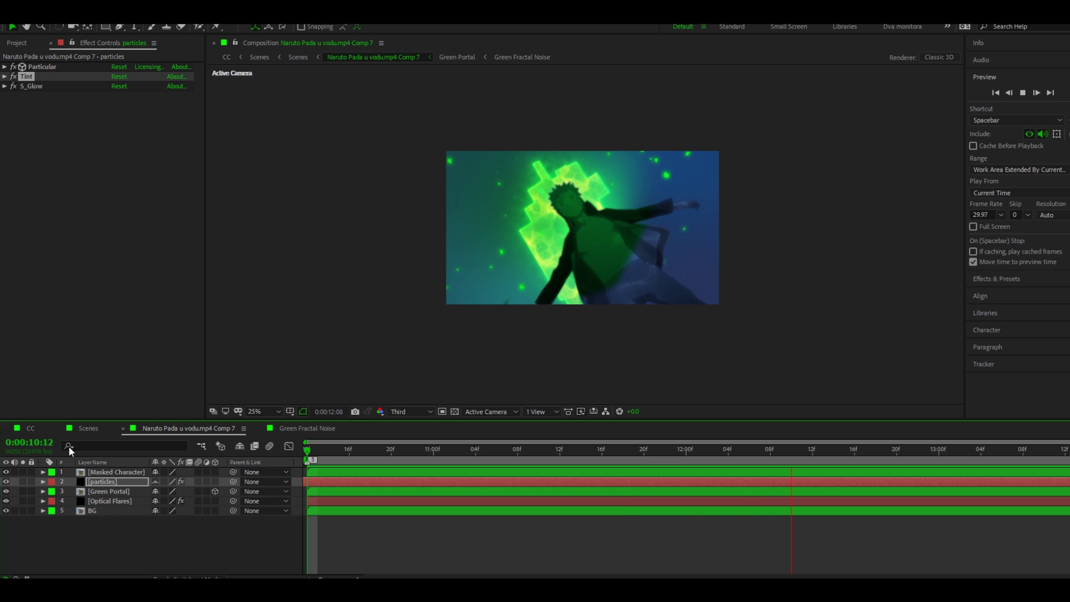
{"action": "left_click", "coordinate": [32, 427]}
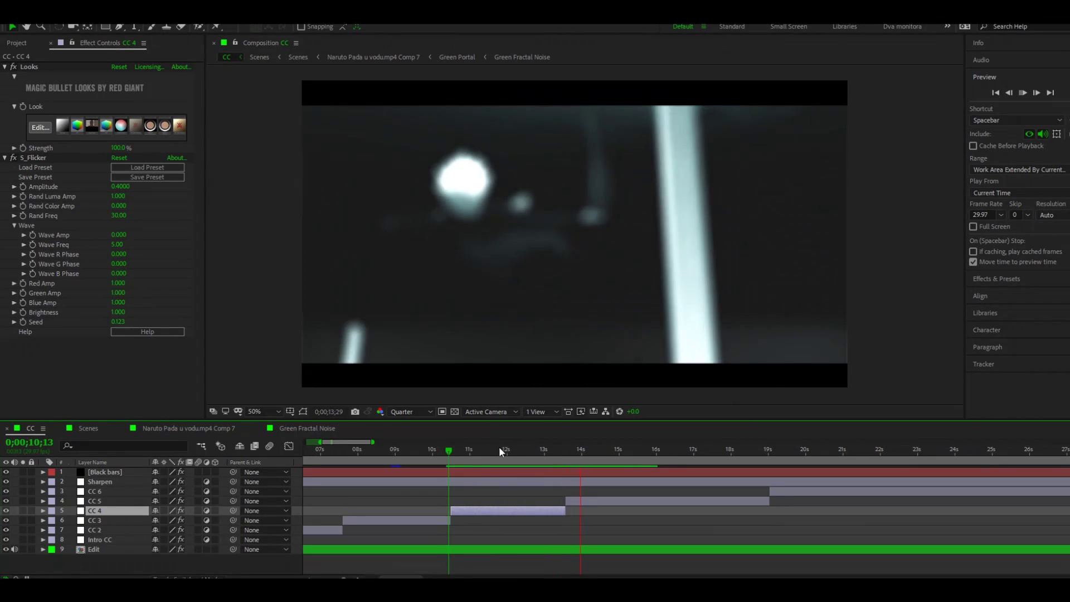
{"action": "left_click", "coordinate": [448, 449]}
{"action": "key", "text": "space"}
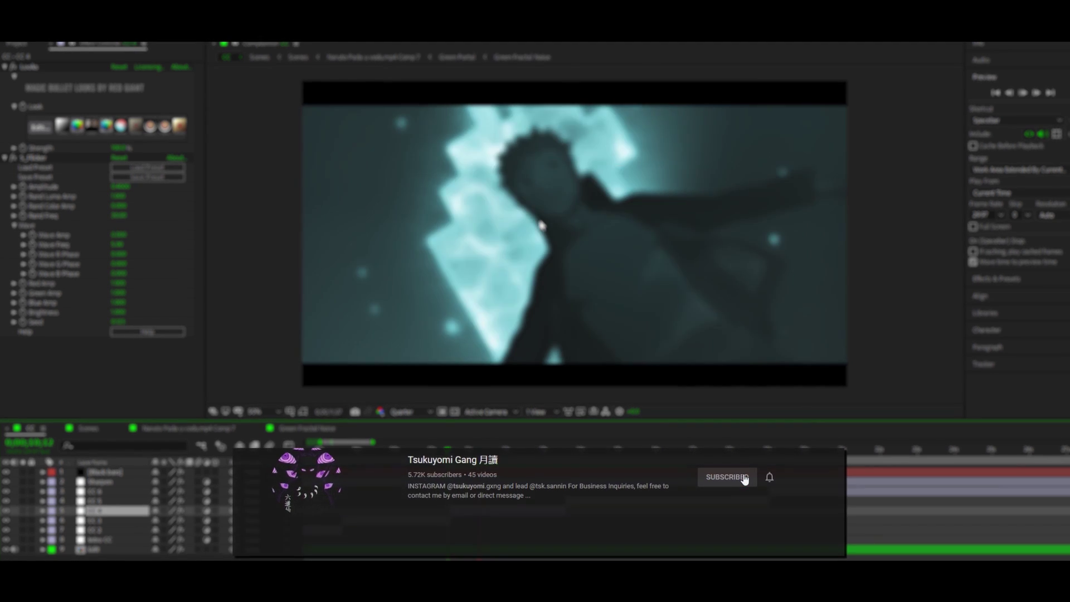